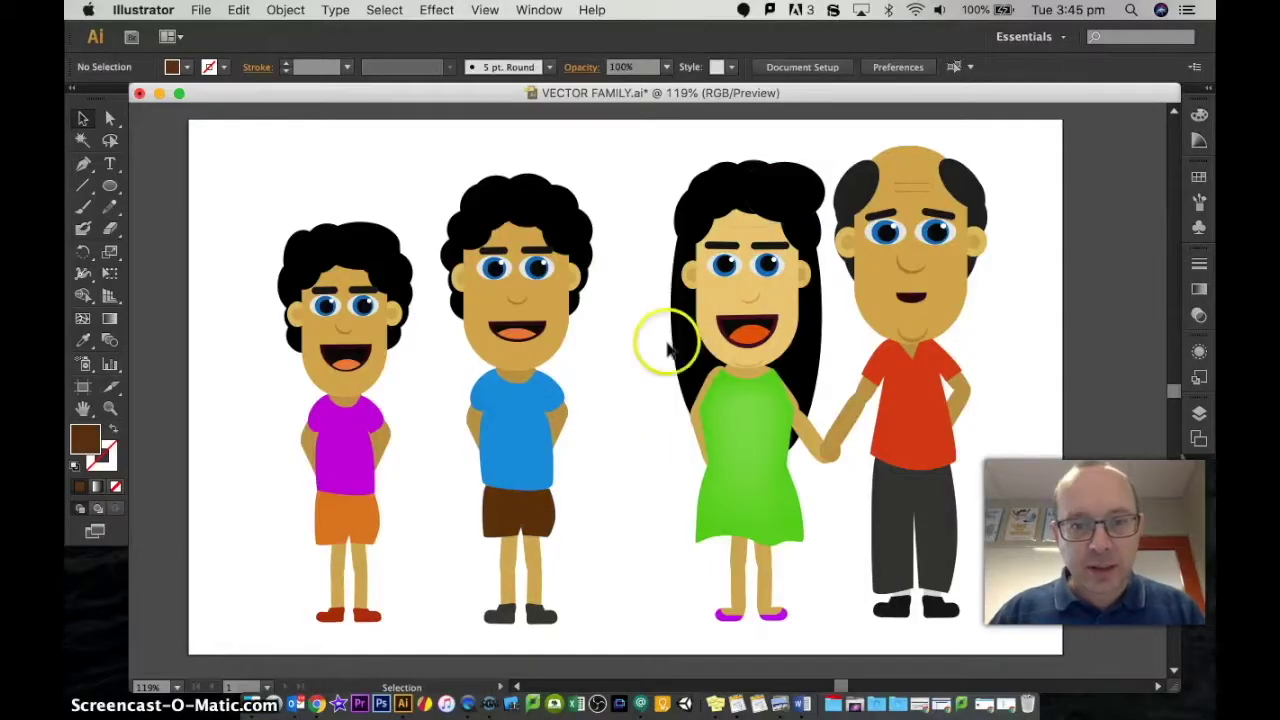
# Start a new 700 × 500 px RGB document in pixel units from the File menu
pyautogui.click(200, 9)
pyautogui.click(228, 31)
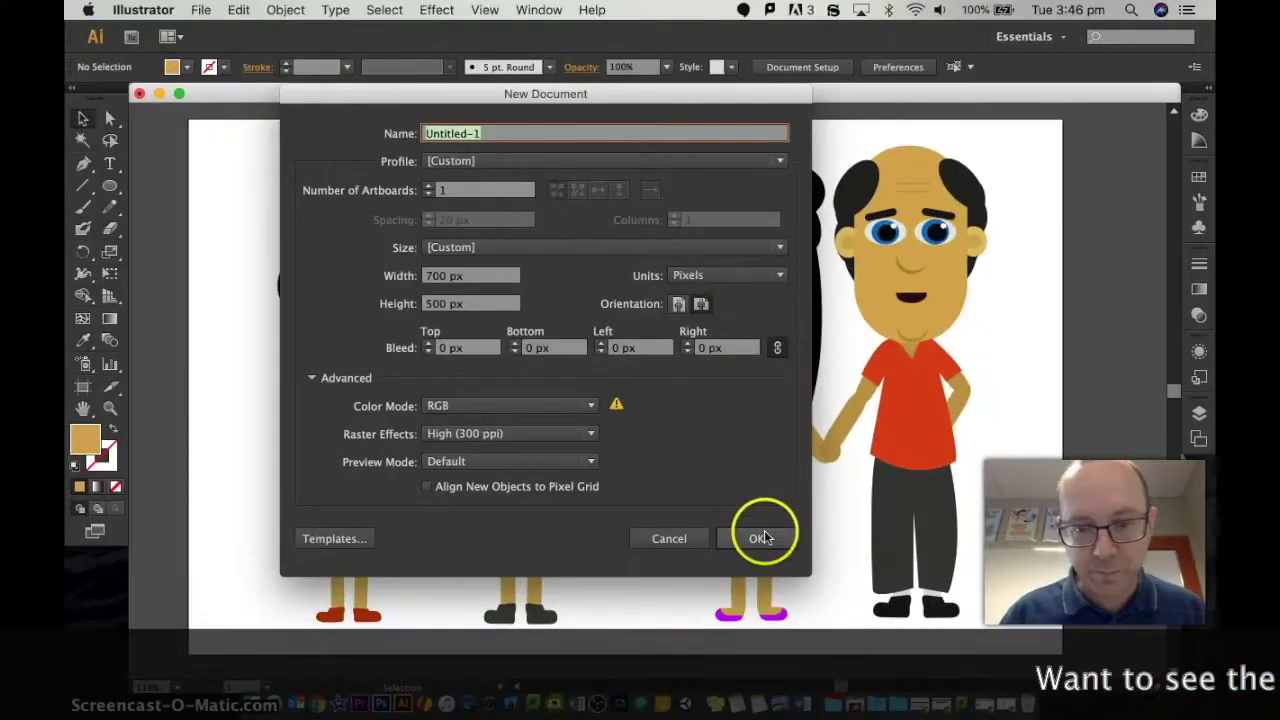
# Create the blank document and draw a tall rounded-rectangle capsule on the artboard
pyautogui.click(756, 538)
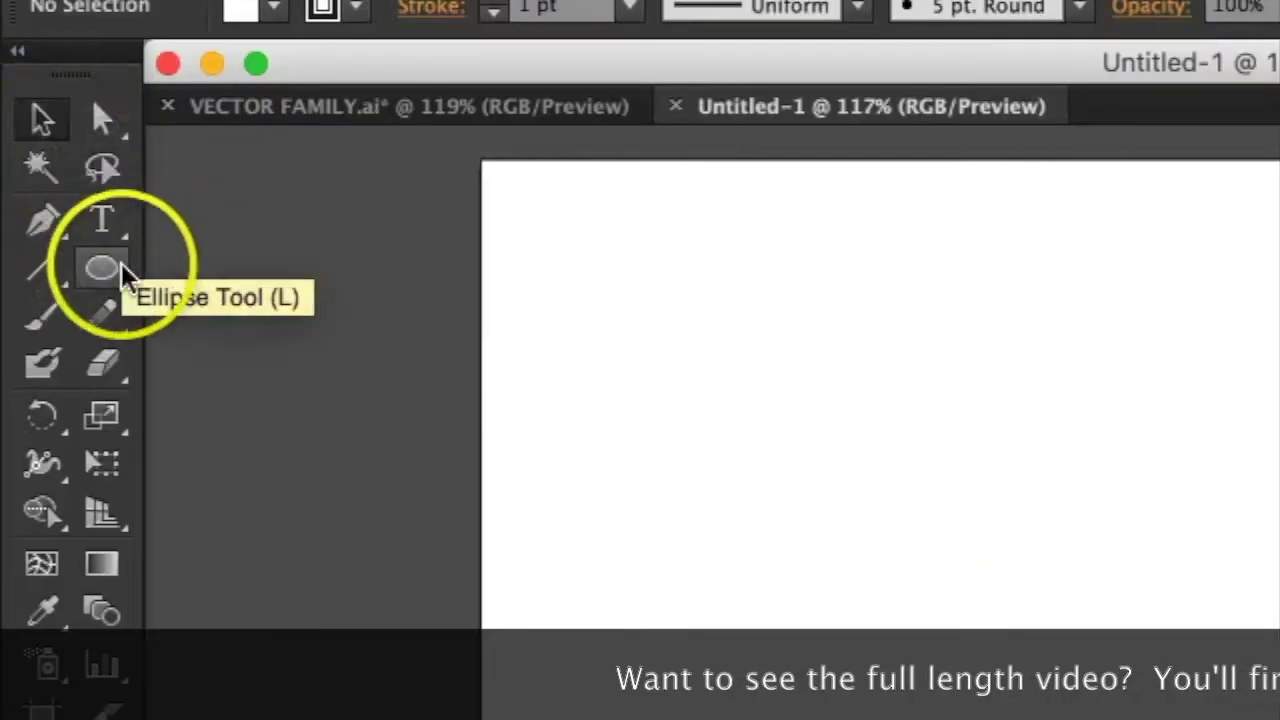
pyautogui.click(111, 186)
pyautogui.click(235, 272)
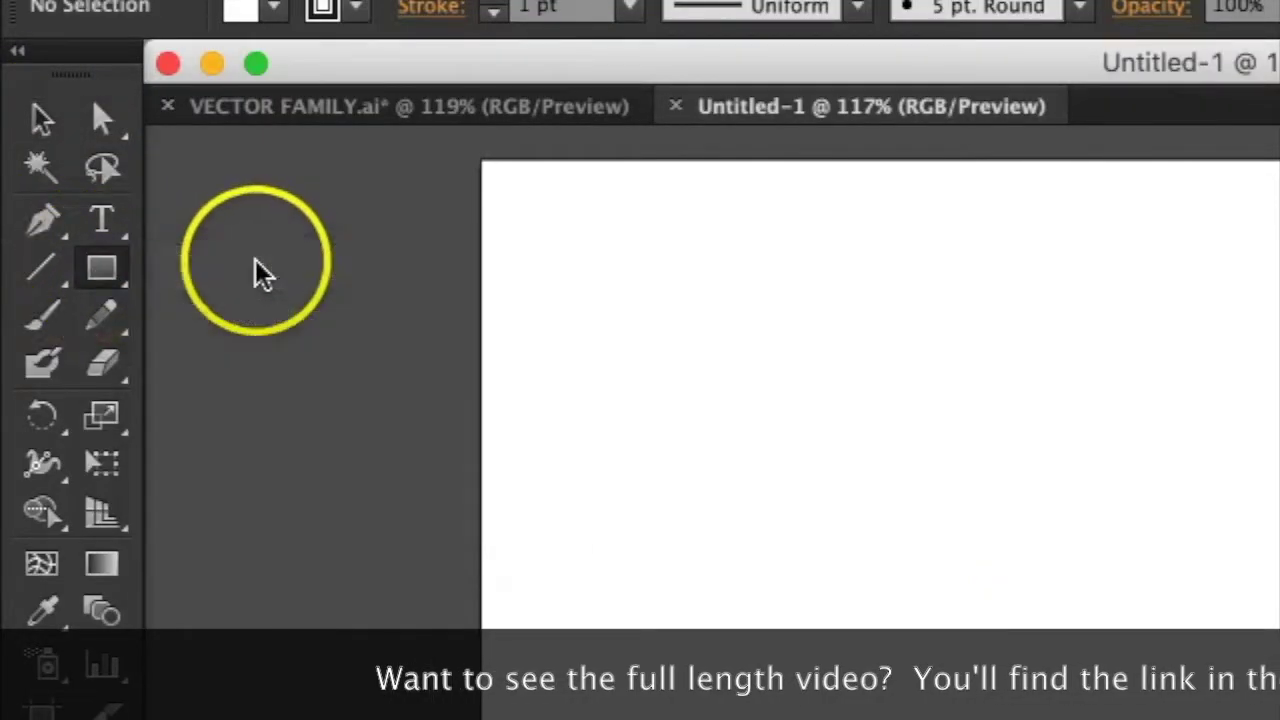
pyautogui.click(103, 268)
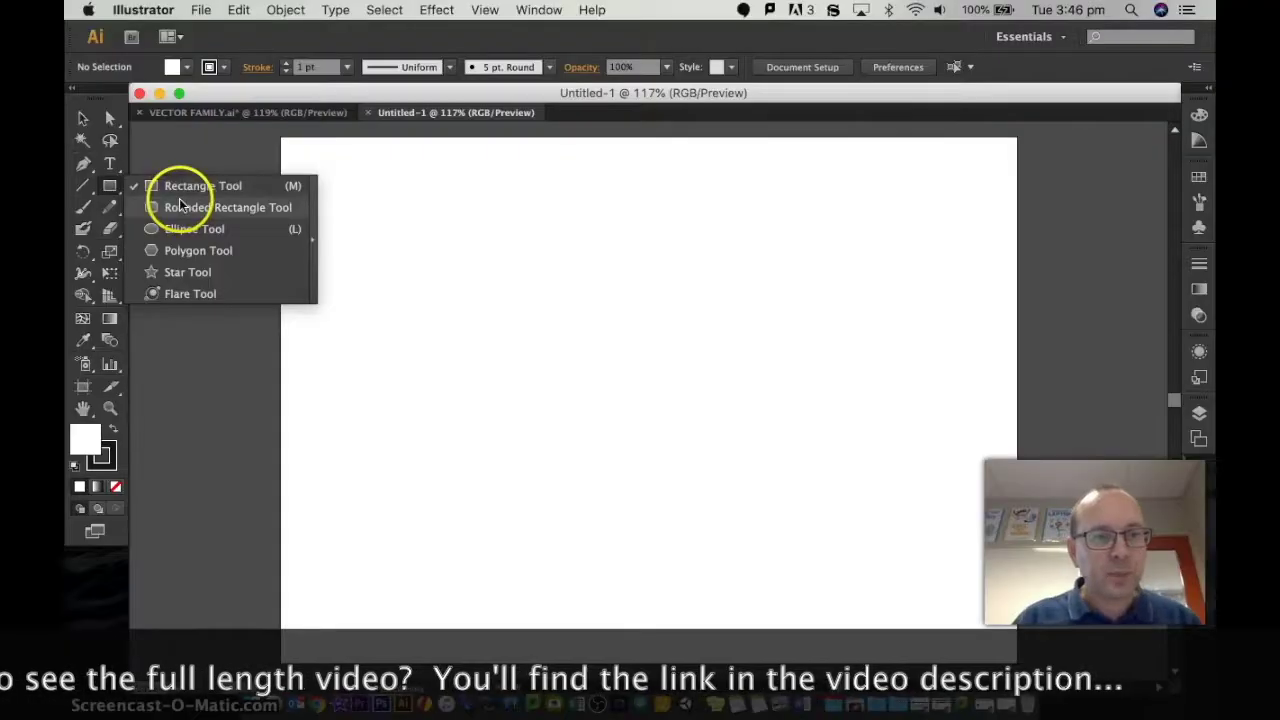
pyautogui.click(166, 203)
pyautogui.moveTo(489, 239); pyautogui.dragTo(620, 474)
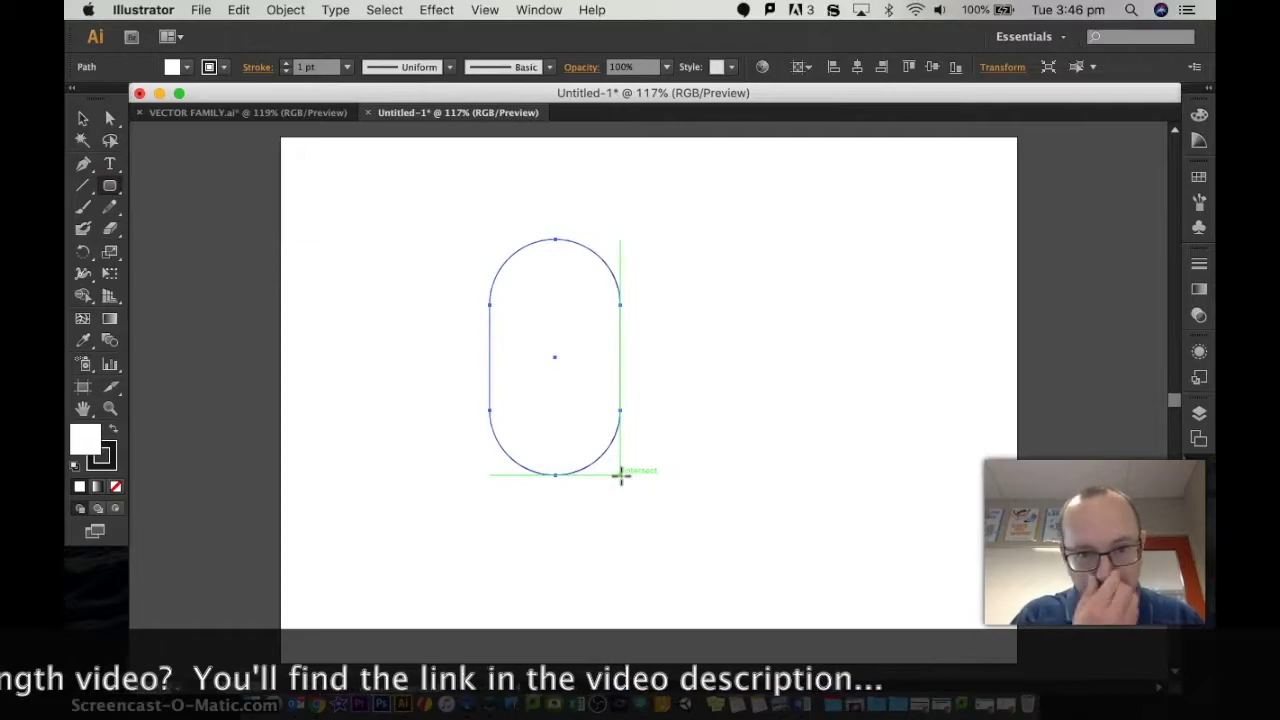
pyautogui.press('v')
pyautogui.click(256, 216)
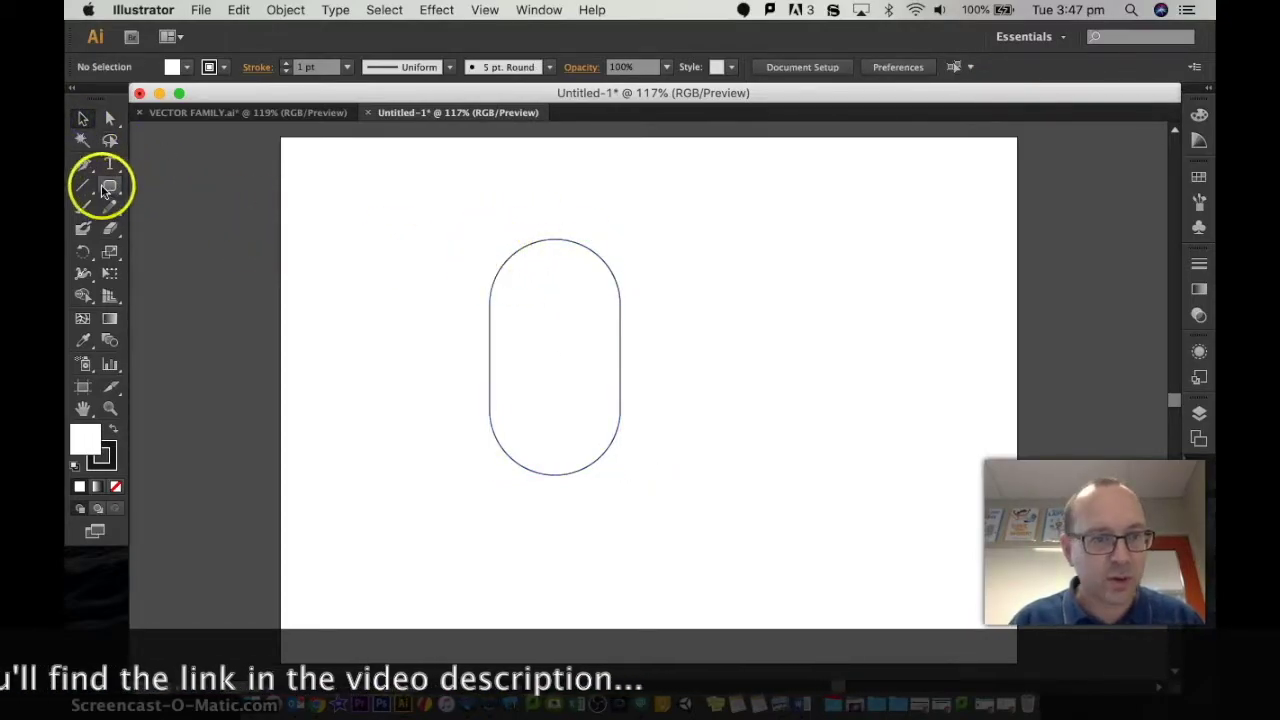
# Make a 20 × 30 px rounded rectangle, undo the first capsule, then redraw and select a new one
pyautogui.click(111, 186)
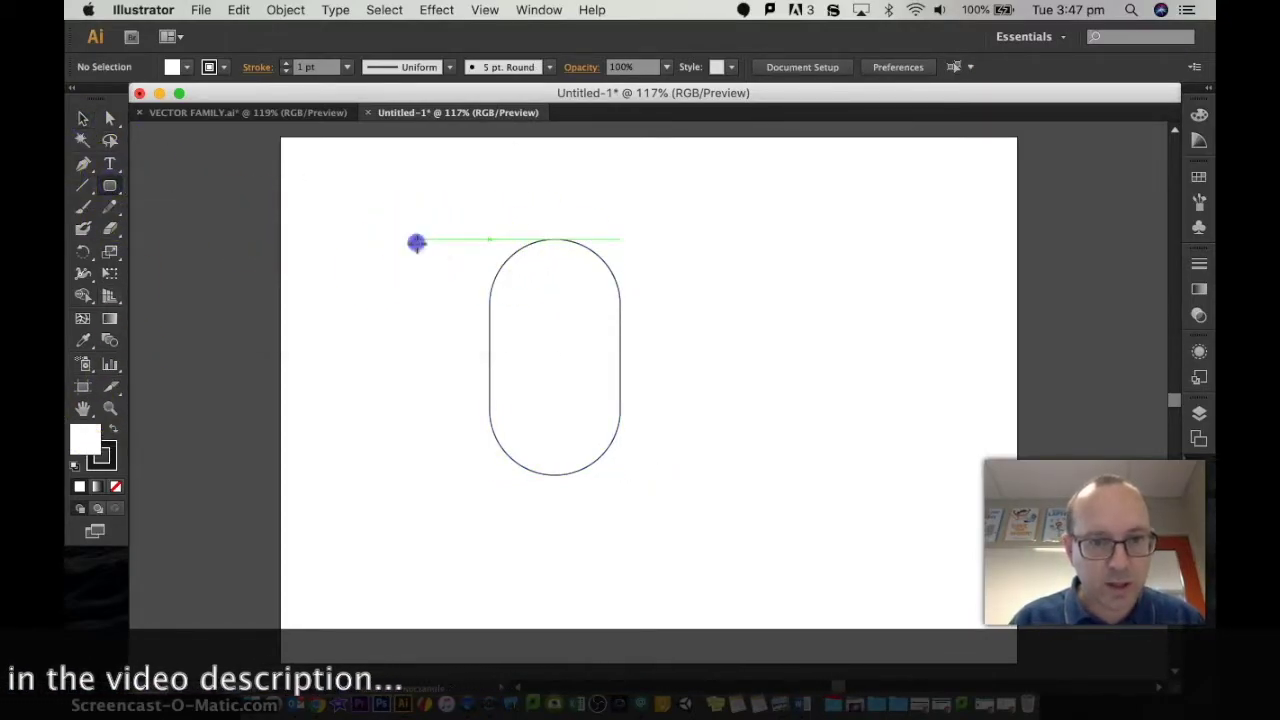
pyautogui.click(417, 240)
pyautogui.write('20 px')
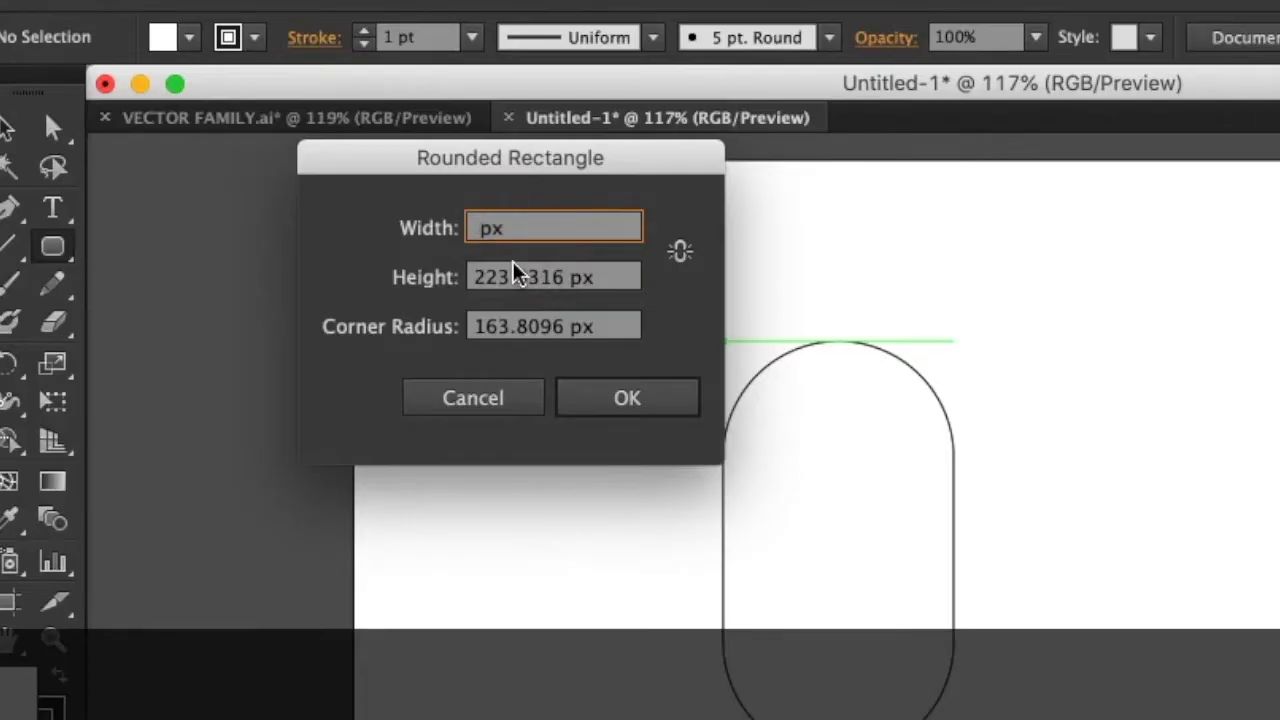
pyautogui.write('30')
pyautogui.doubleClick(500, 330)
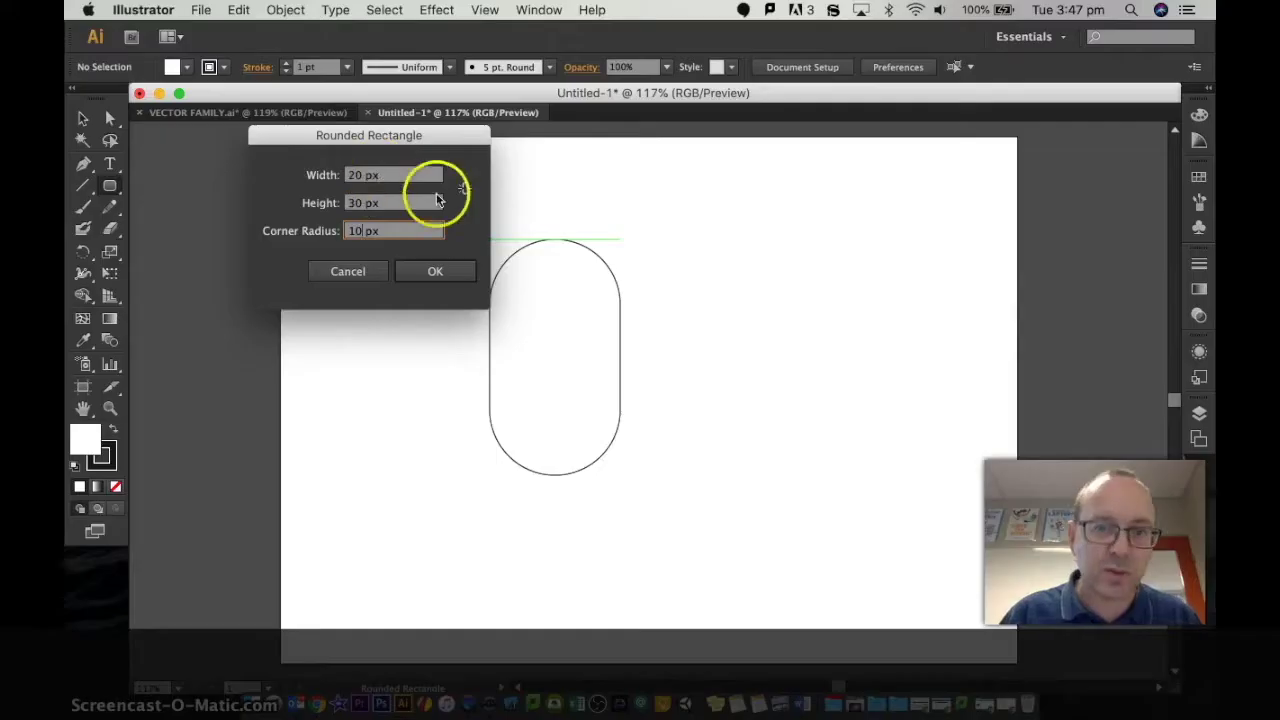
pyautogui.click(627, 398)
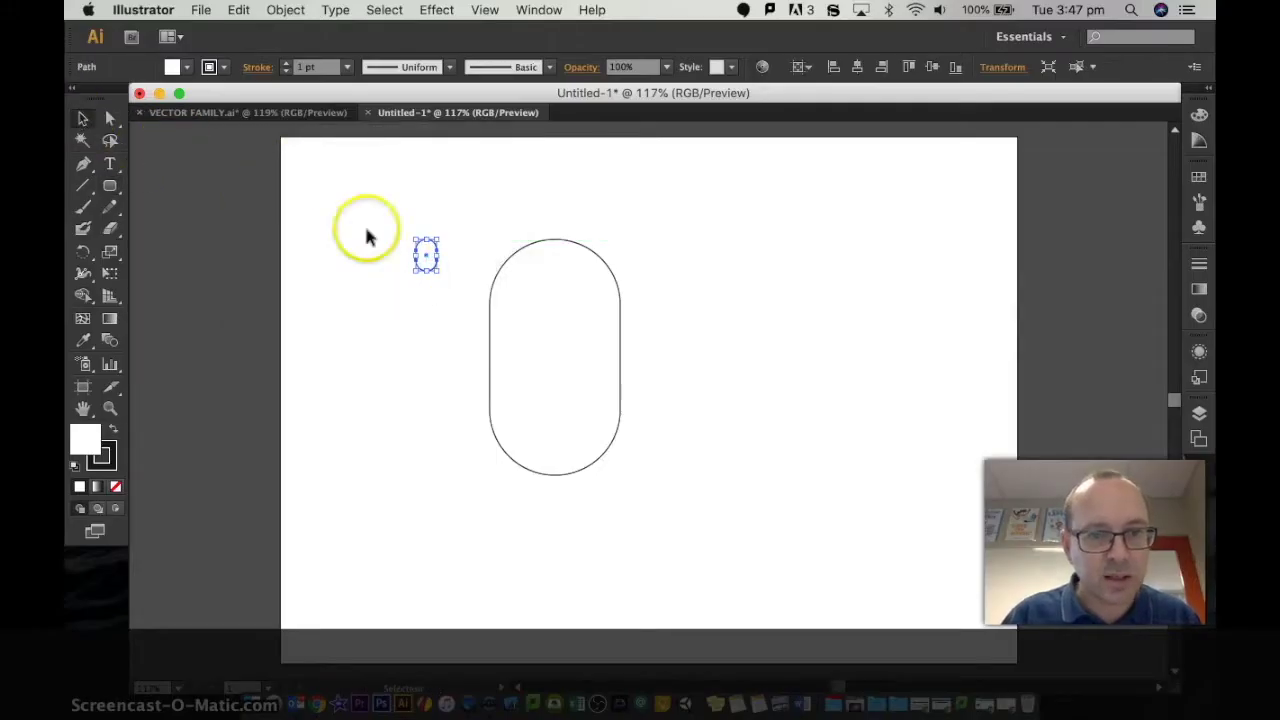
pyautogui.click(455, 342)
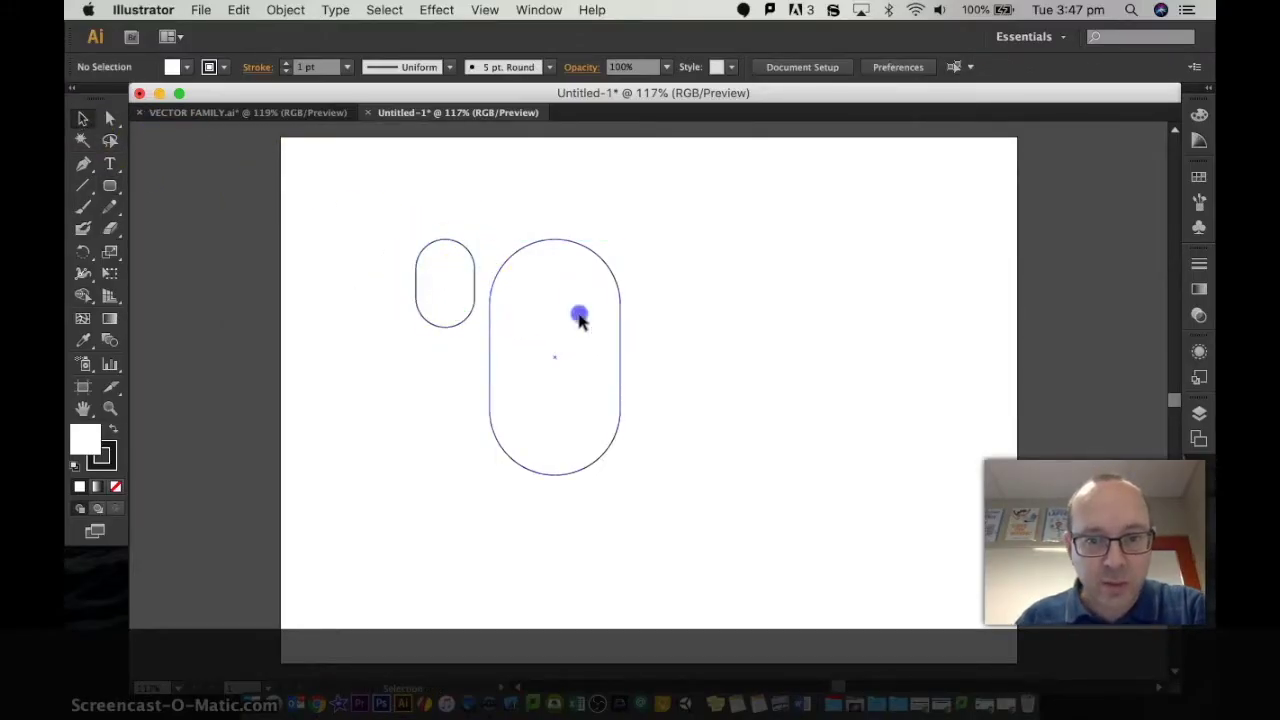
pyautogui.hotkey('ctrl', 'z')
pyautogui.moveTo(416, 240); pyautogui.dragTo(515, 388)
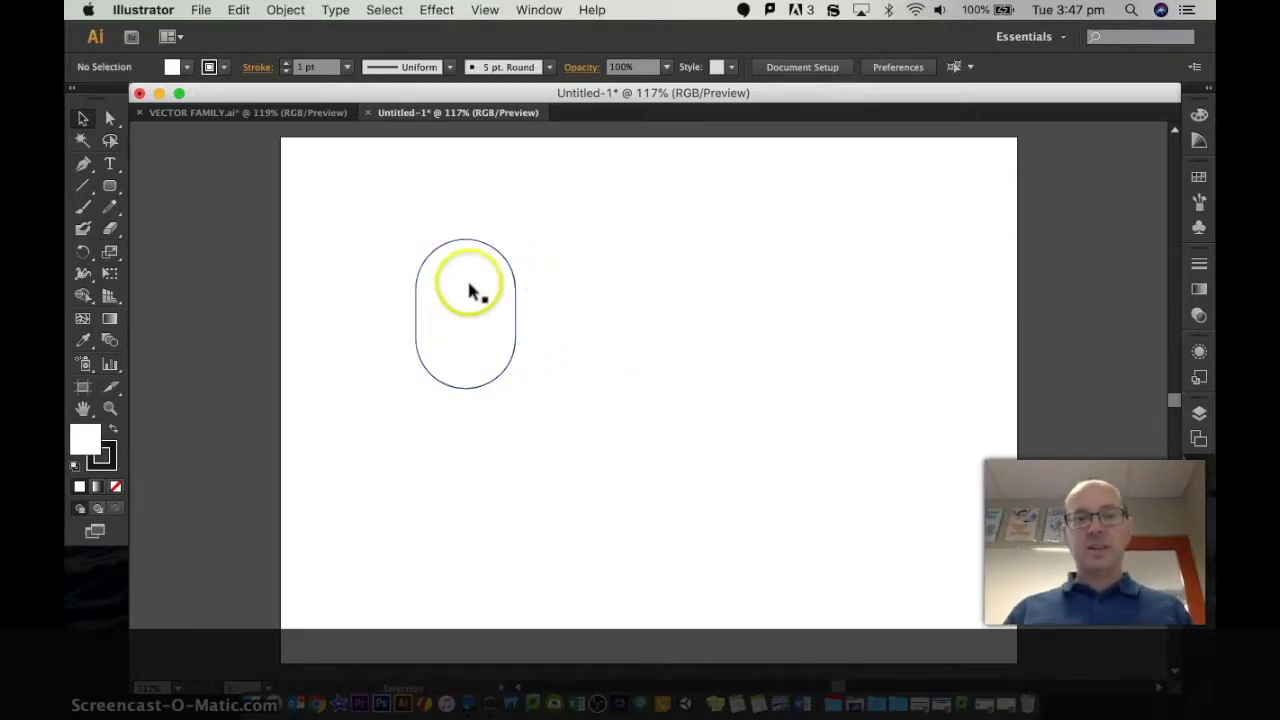
pyautogui.moveTo(366, 214); pyautogui.dragTo(480, 330)
# Give the capsule a tan C9AD77 fill and set its stroke to None
pyautogui.doubleClick(84, 438)
pyautogui.click(173, 206)
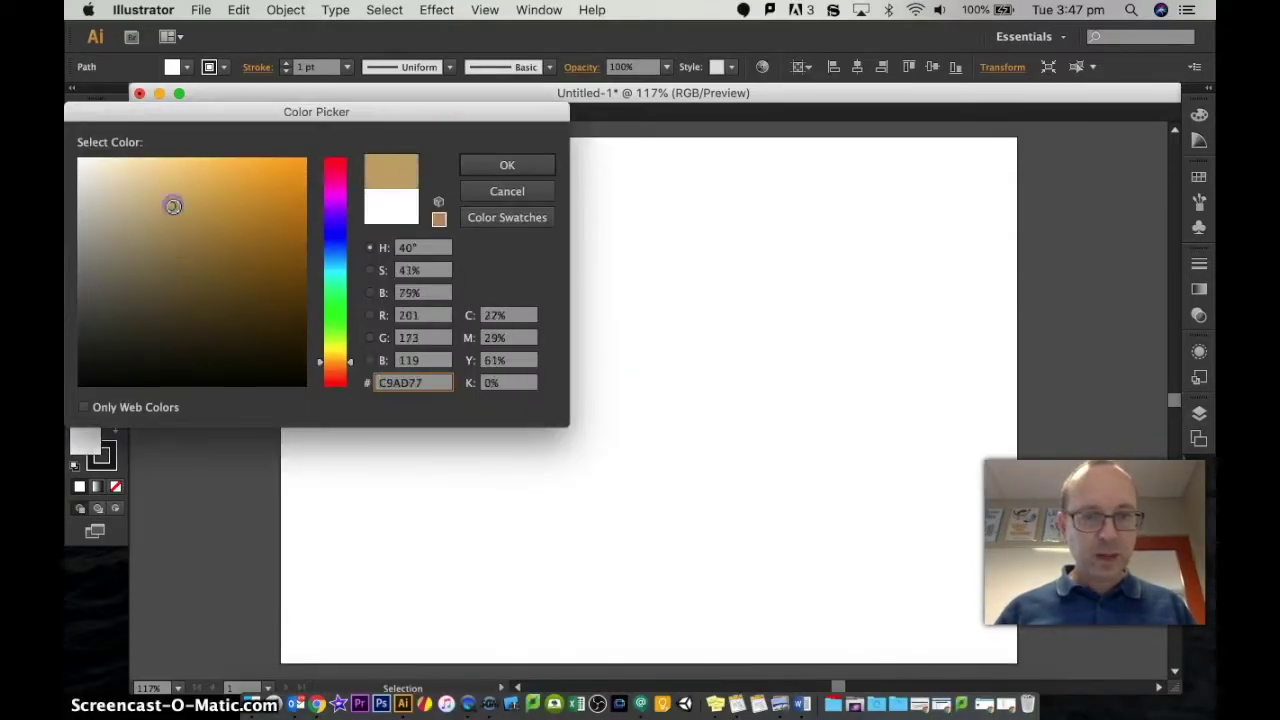
pyautogui.press('Return')
pyautogui.click(463, 228)
pyautogui.click(465, 262)
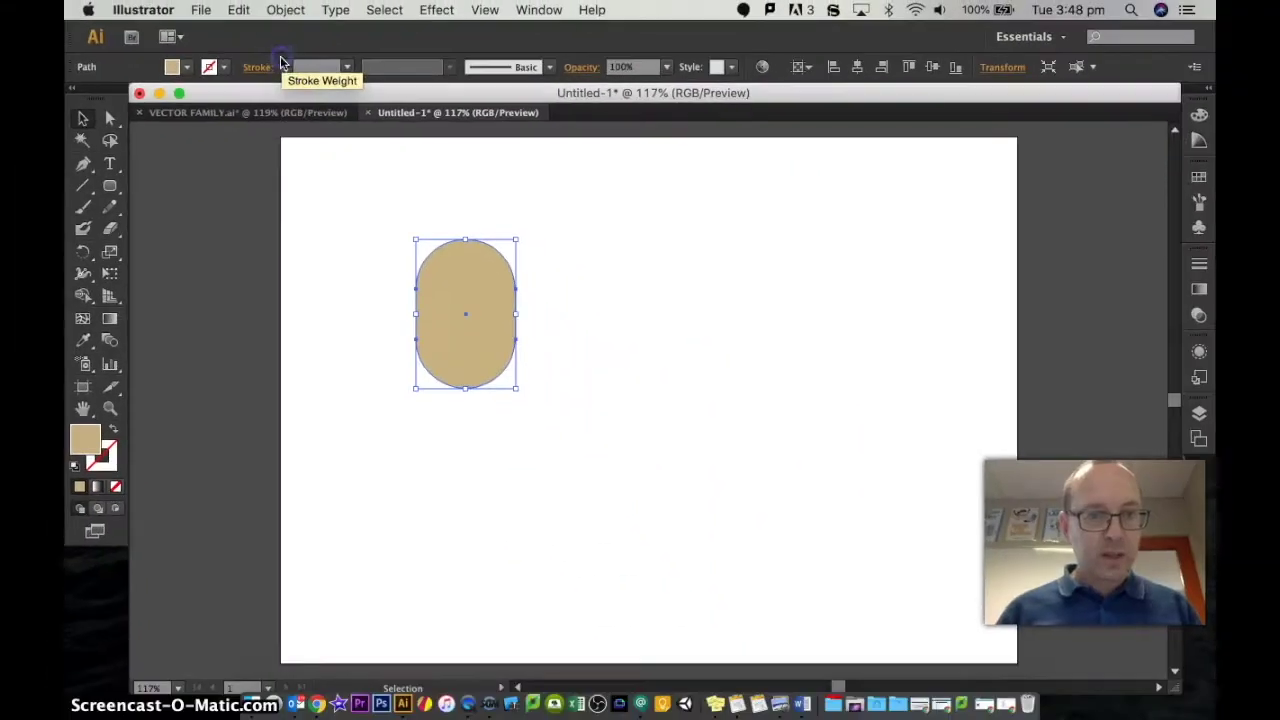
pyautogui.click(103, 455)
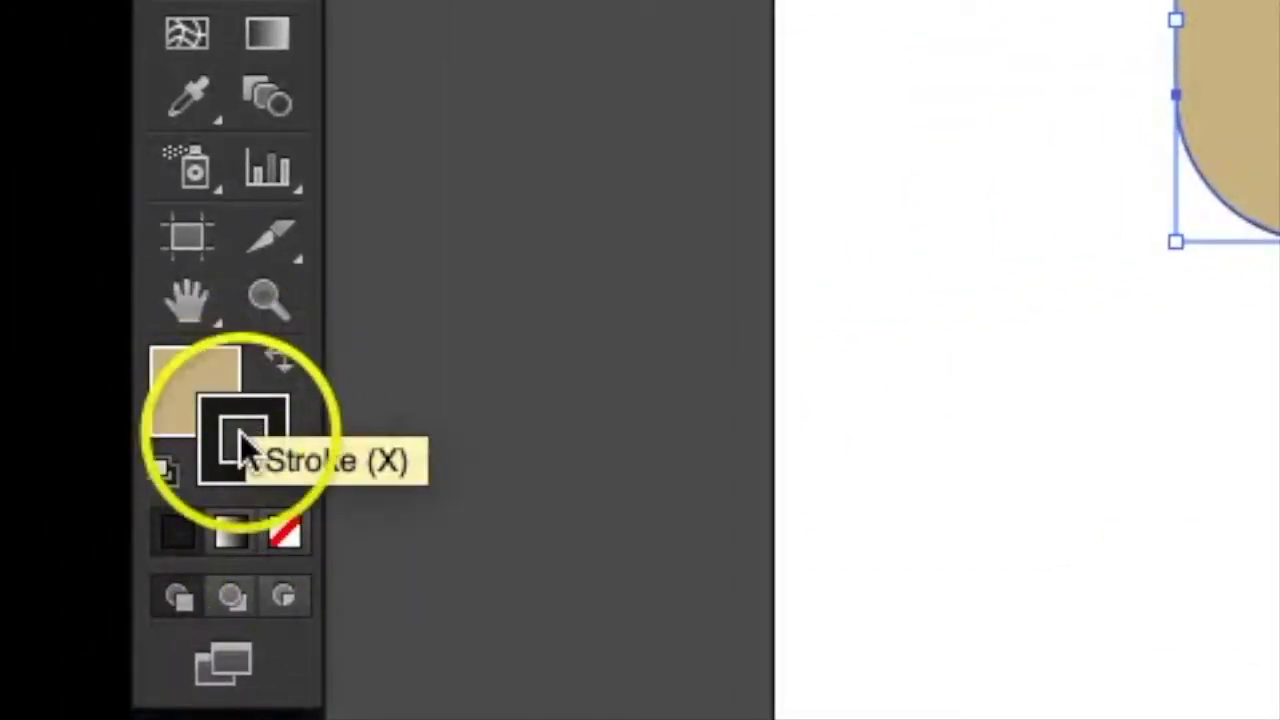
pyautogui.click(118, 487)
pyautogui.click(604, 300)
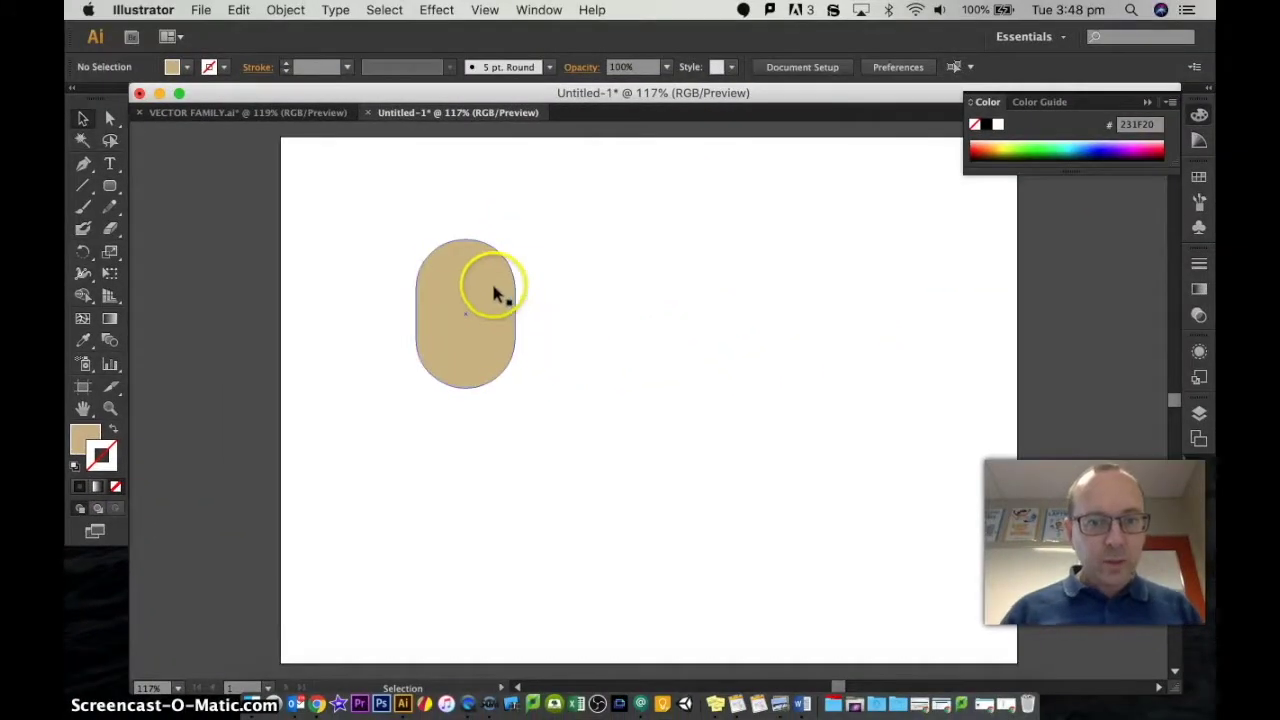
pyautogui.moveTo(110, 186); pyautogui.dragTo(171, 226)
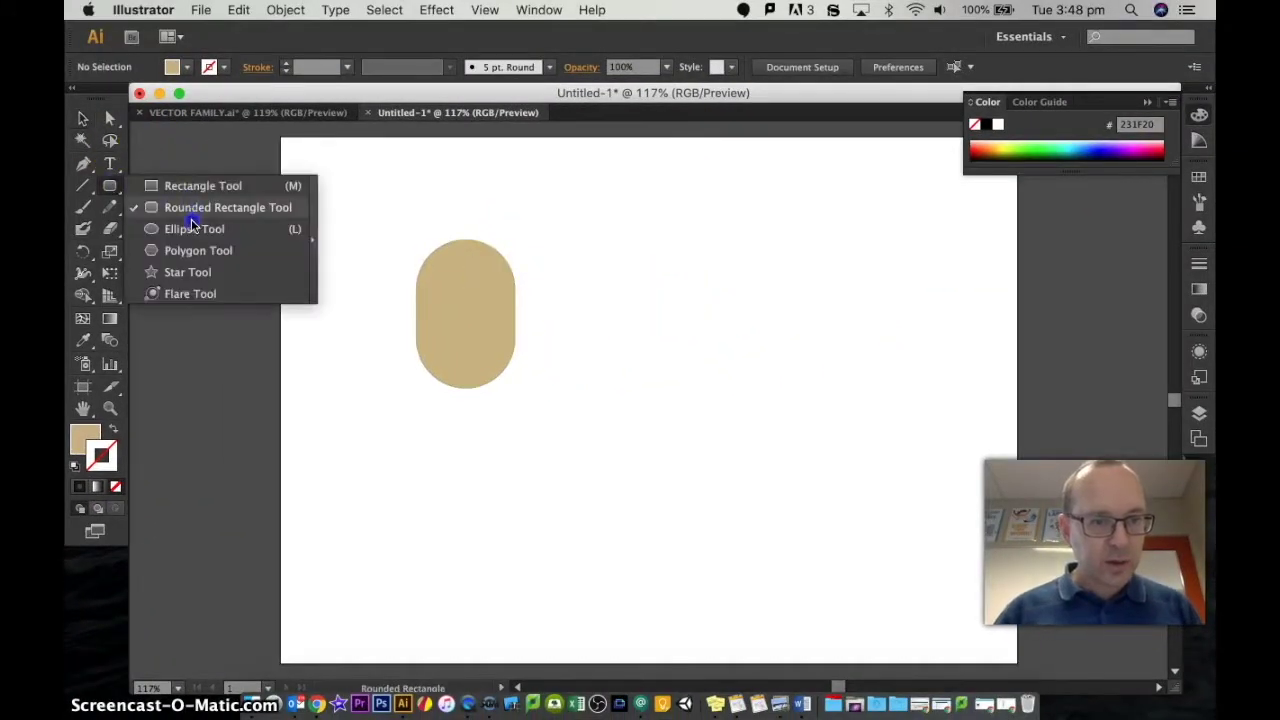
# Draw a black-filled circle to the right of the tan capsule
pyautogui.doubleClick(85, 438)
pyautogui.click(535, 166)
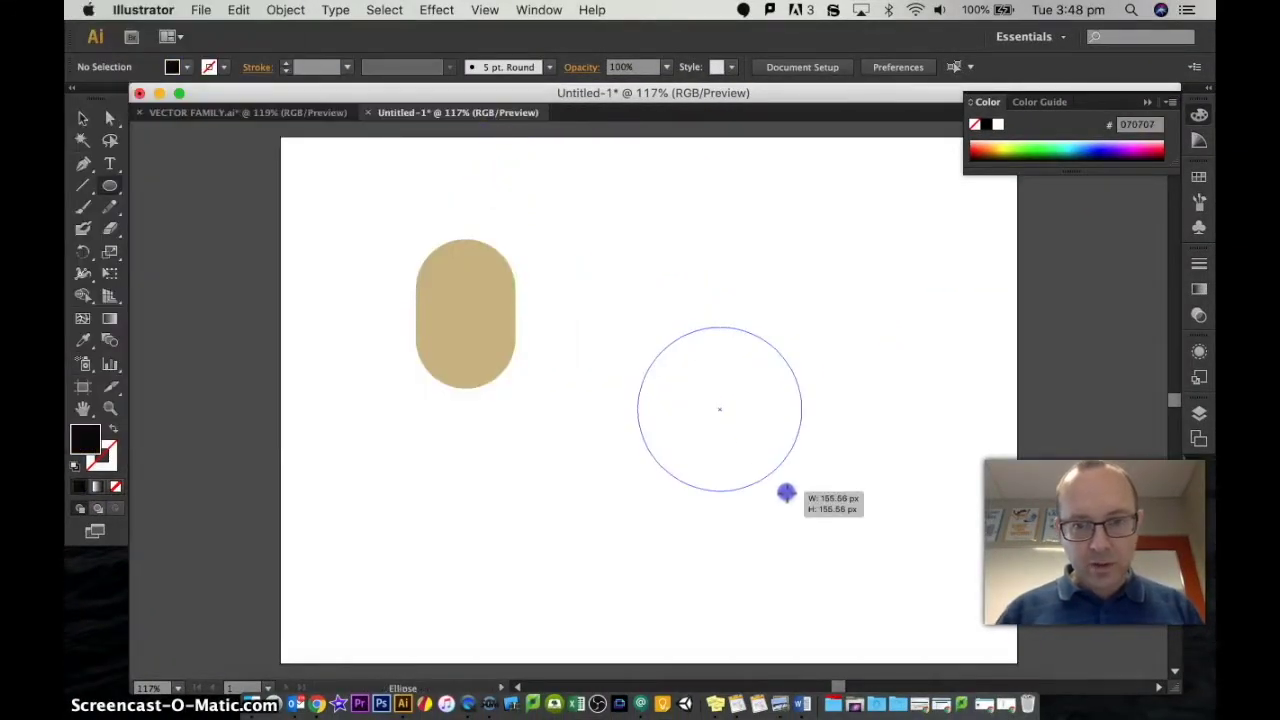
pyautogui.moveTo(786, 493); pyautogui.dragTo(787, 491)
pyautogui.click(83, 118)
pyautogui.click(783, 383)
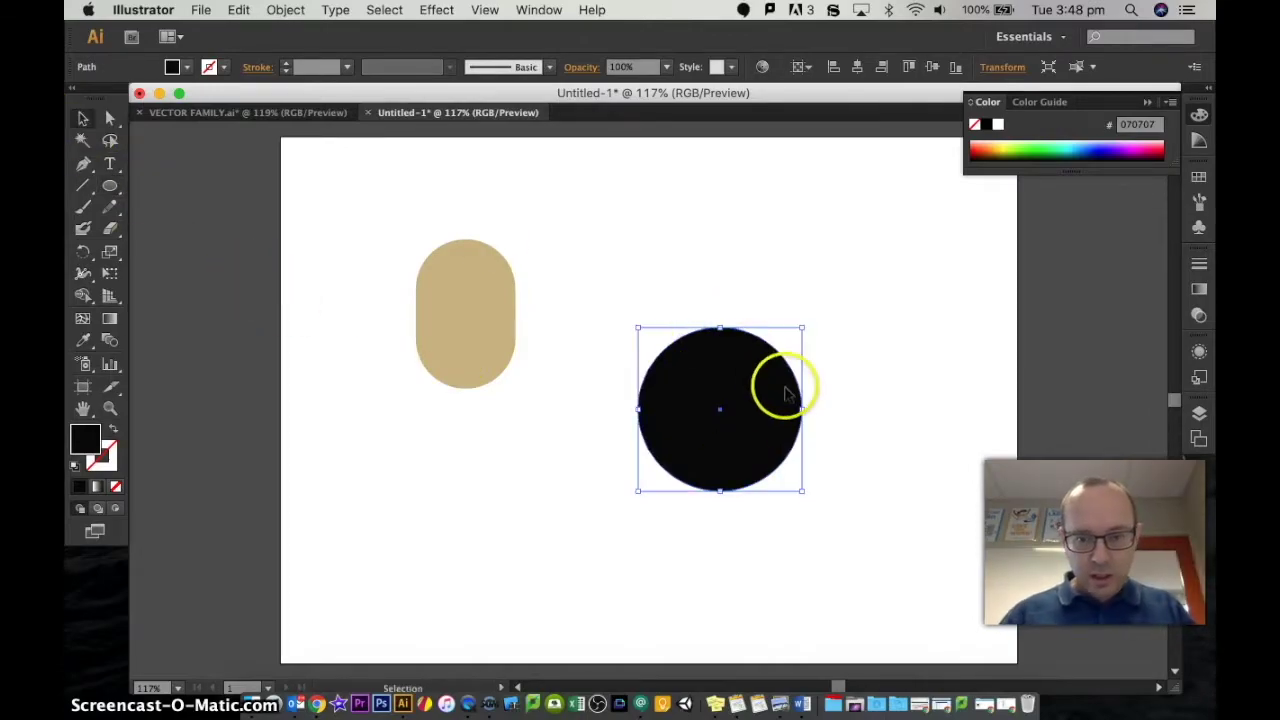
pyautogui.press('Delete')
pyautogui.moveTo(808, 558); pyautogui.dragTo(800, 494)
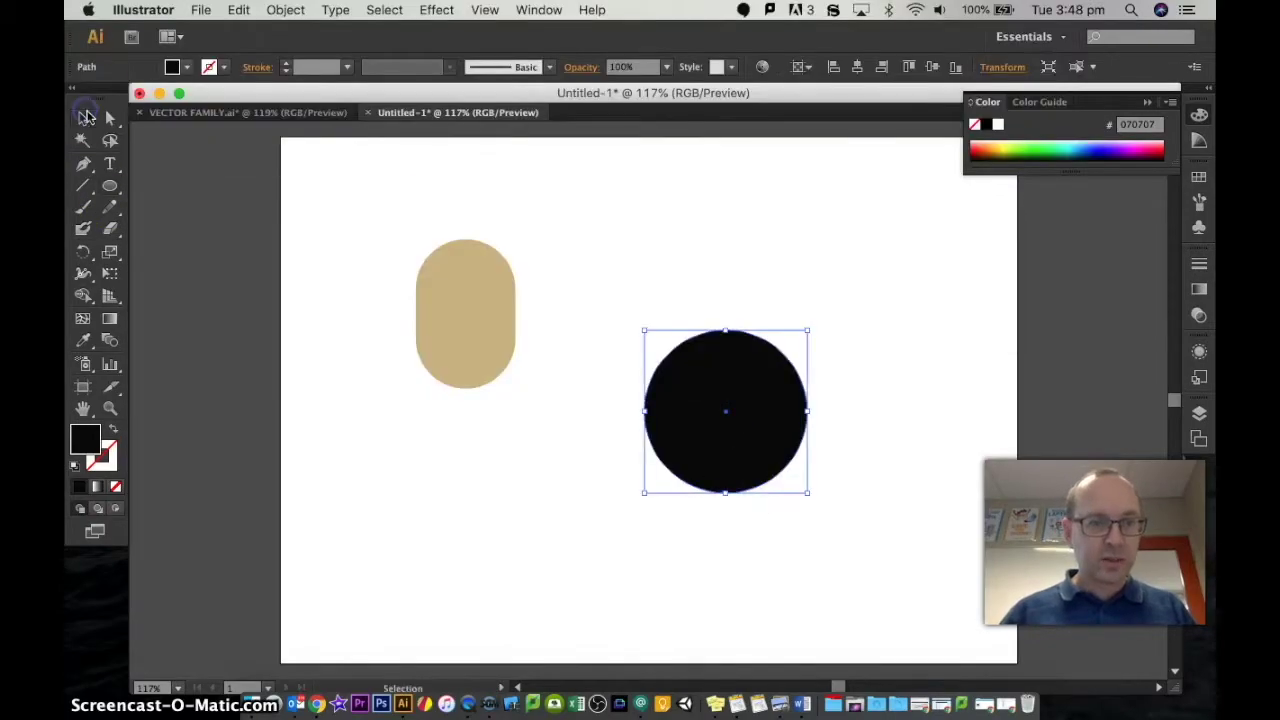
# Draw a black rectangle over the circle's top half and select both shapes
pyautogui.click(109, 188)
pyautogui.click(180, 191)
pyautogui.moveTo(611, 291); pyautogui.dragTo(840, 408)
pyautogui.click(79, 119)
pyautogui.click(567, 230)
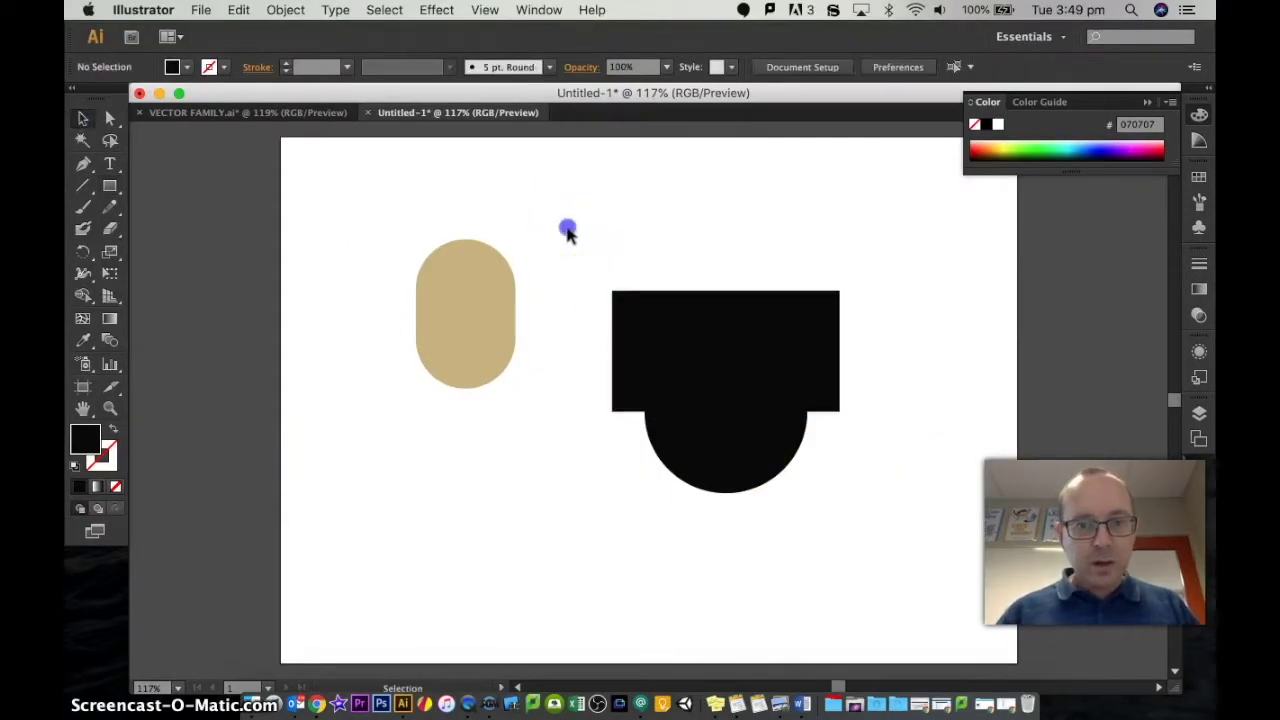
pyautogui.moveTo(897, 491); pyautogui.dragTo(922, 545)
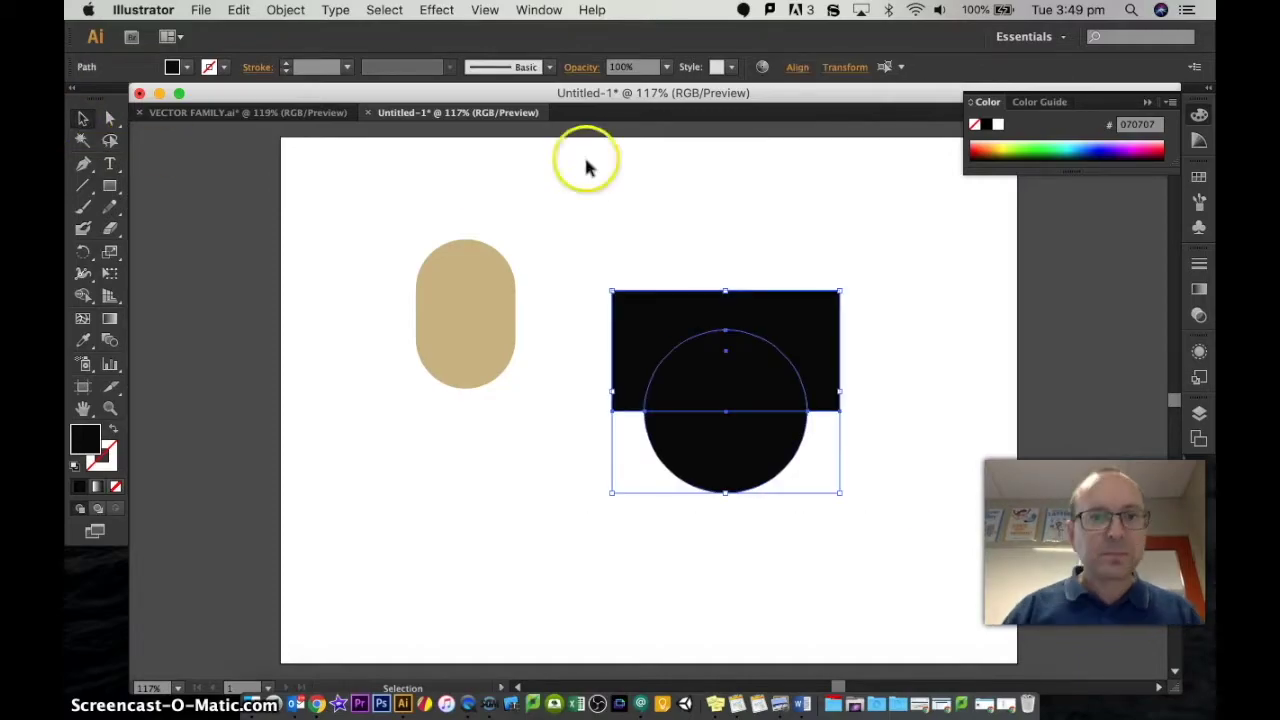
pyautogui.click(545, 8)
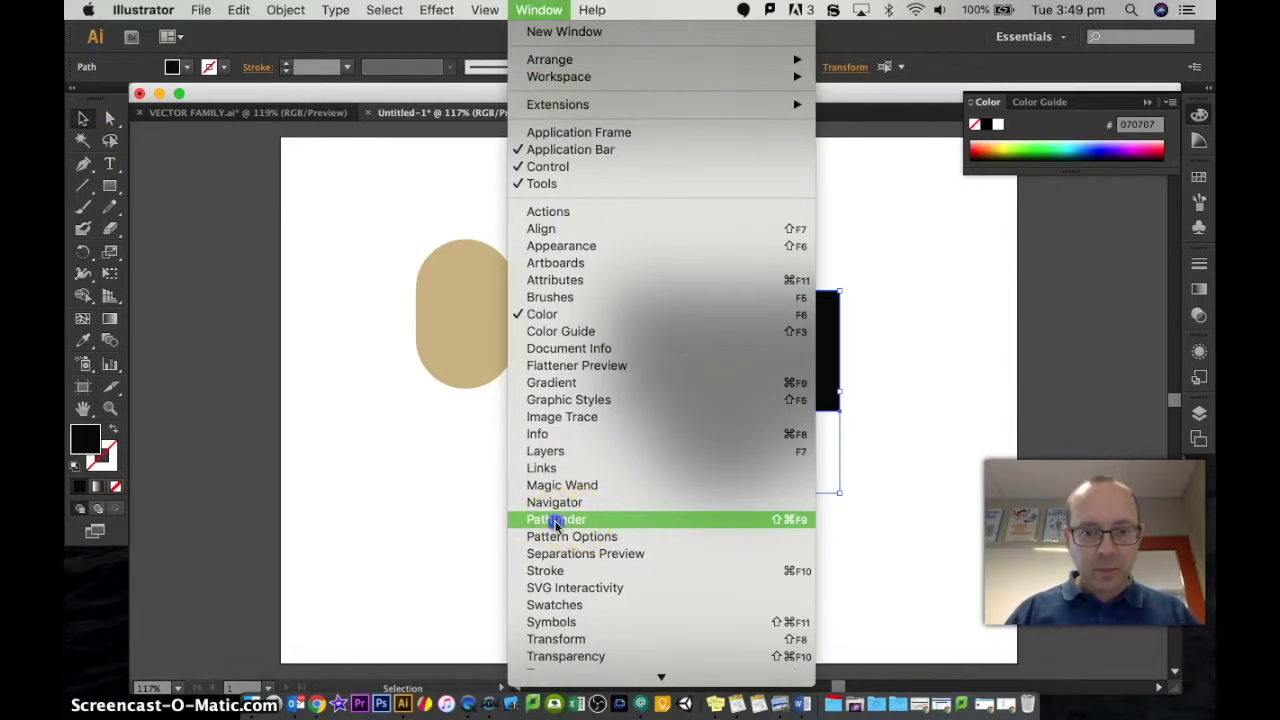
# Subtract the rectangle with Pathfinder Minus Front, then copy the half-circle above the original
pyautogui.click(557, 520)
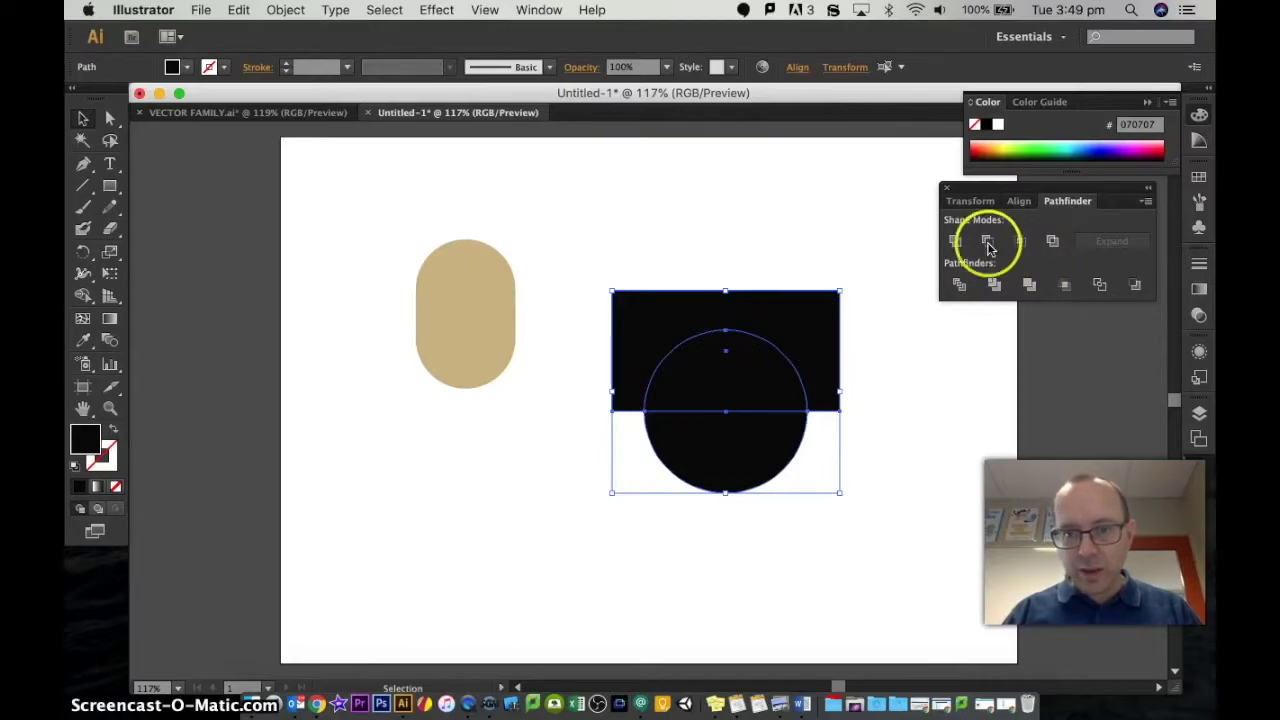
pyautogui.click(987, 242)
pyautogui.click(720, 368)
pyautogui.click(704, 455)
pyautogui.moveTo(716, 452); pyautogui.dragTo(714, 210)
pyautogui.hotkey('ctrl', 'z')
pyautogui.hotkey('ctrl', 'z')
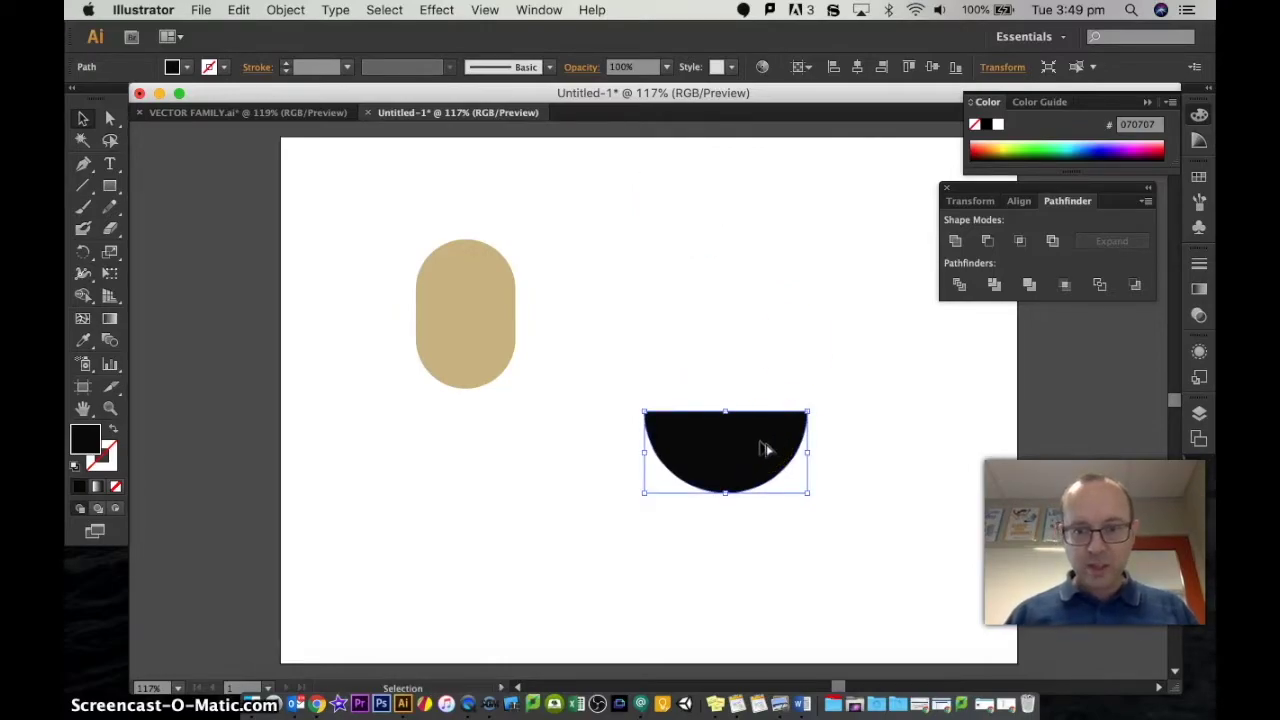
pyautogui.moveTo(757, 337); pyautogui.dragTo(760, 340)
# Duplicate the half-circle and rotate the top copy 180° so it is upside down
pyautogui.hotkey('ctrl', 'd')
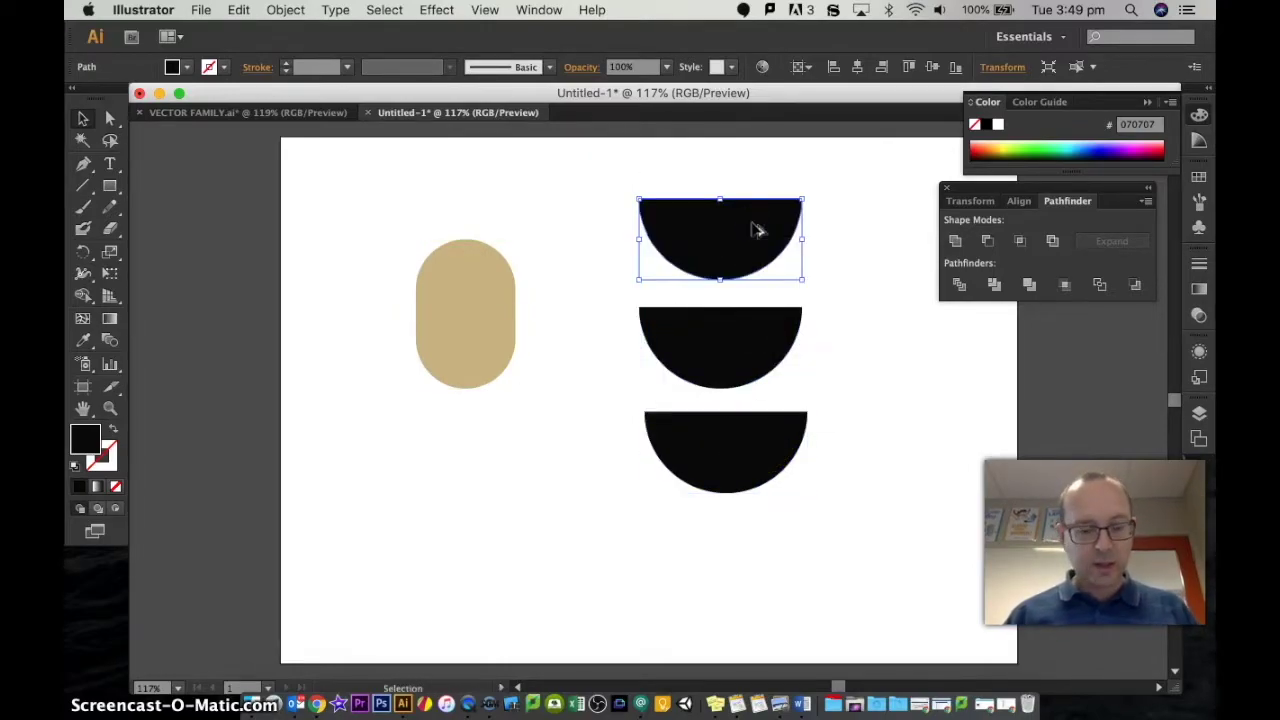
pyautogui.moveTo(1035, 190); pyautogui.dragTo(1059, 187)
pyautogui.click(878, 397)
pyautogui.click(750, 265)
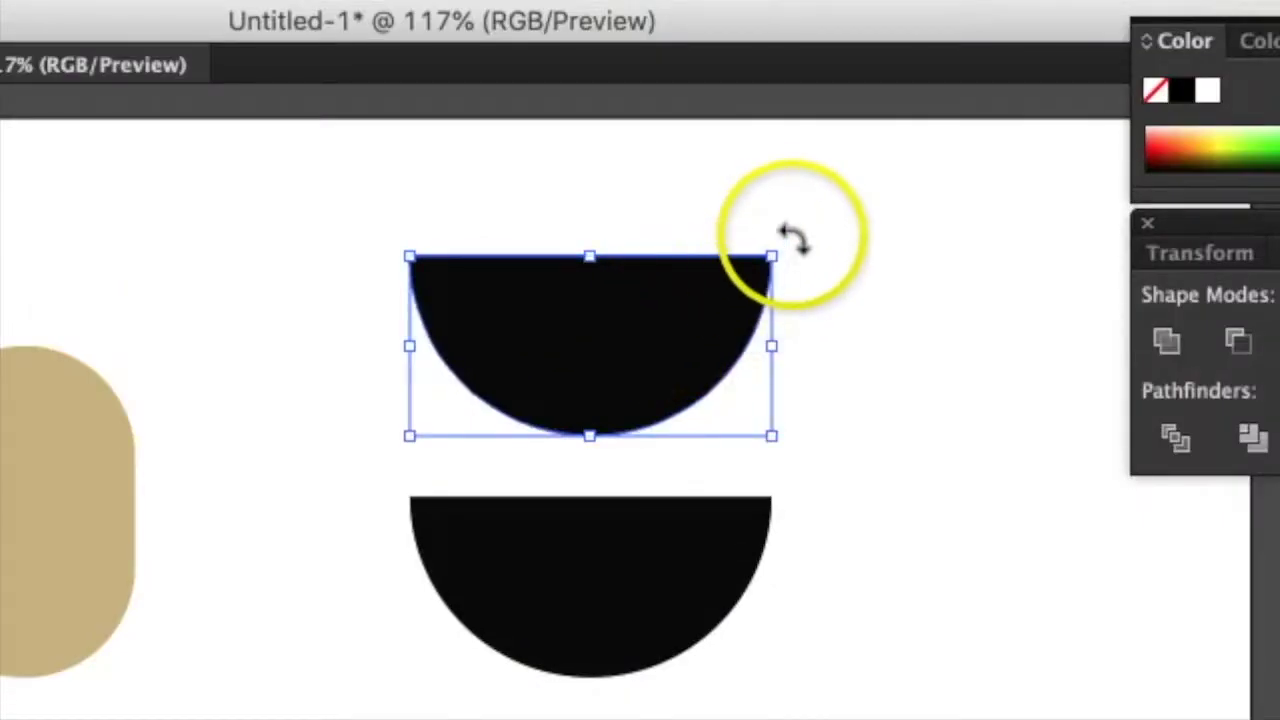
pyautogui.moveTo(812, 194); pyautogui.dragTo(621, 318)
pyautogui.moveTo(372, 516)
pyautogui.mouseDown()
pyautogui.moveTo(600, 311)
pyautogui.moveTo(615, 313)
pyautogui.mouseUp()
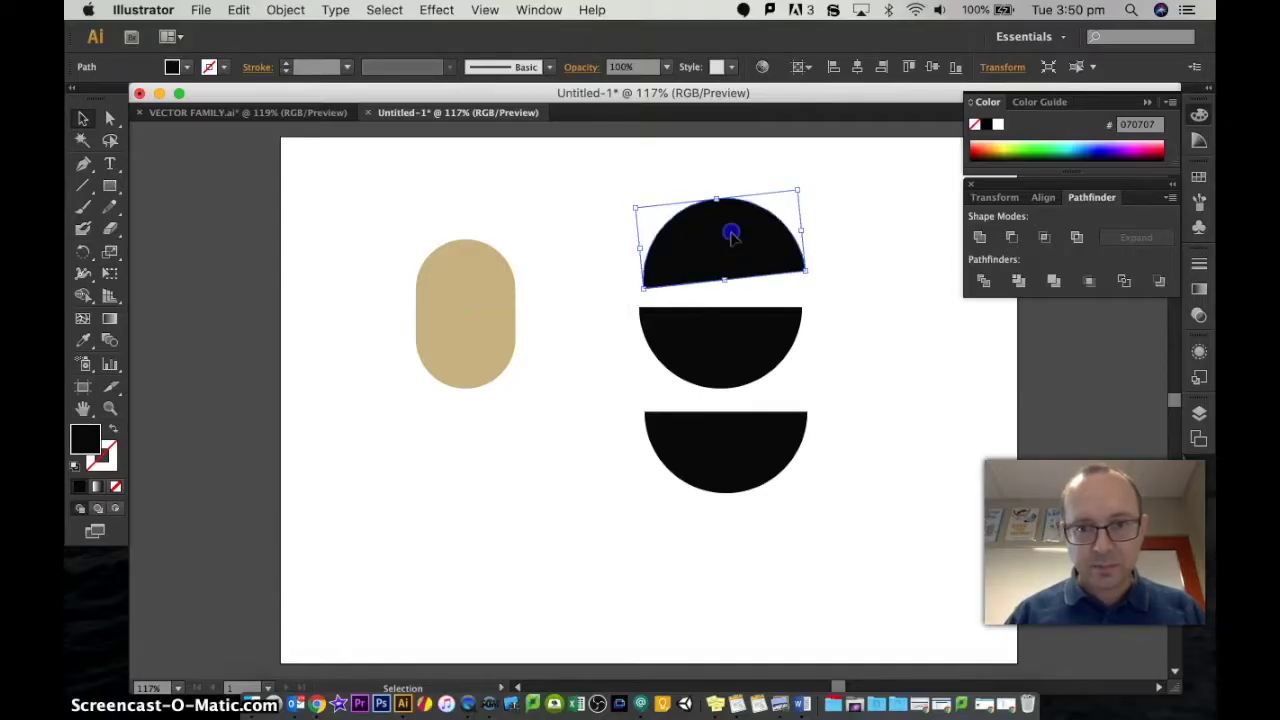
# Overlap two half-circles and use Pathfinder Intersect to keep a black lens shape
pyautogui.moveTo(729, 314); pyautogui.dragTo(722, 173)
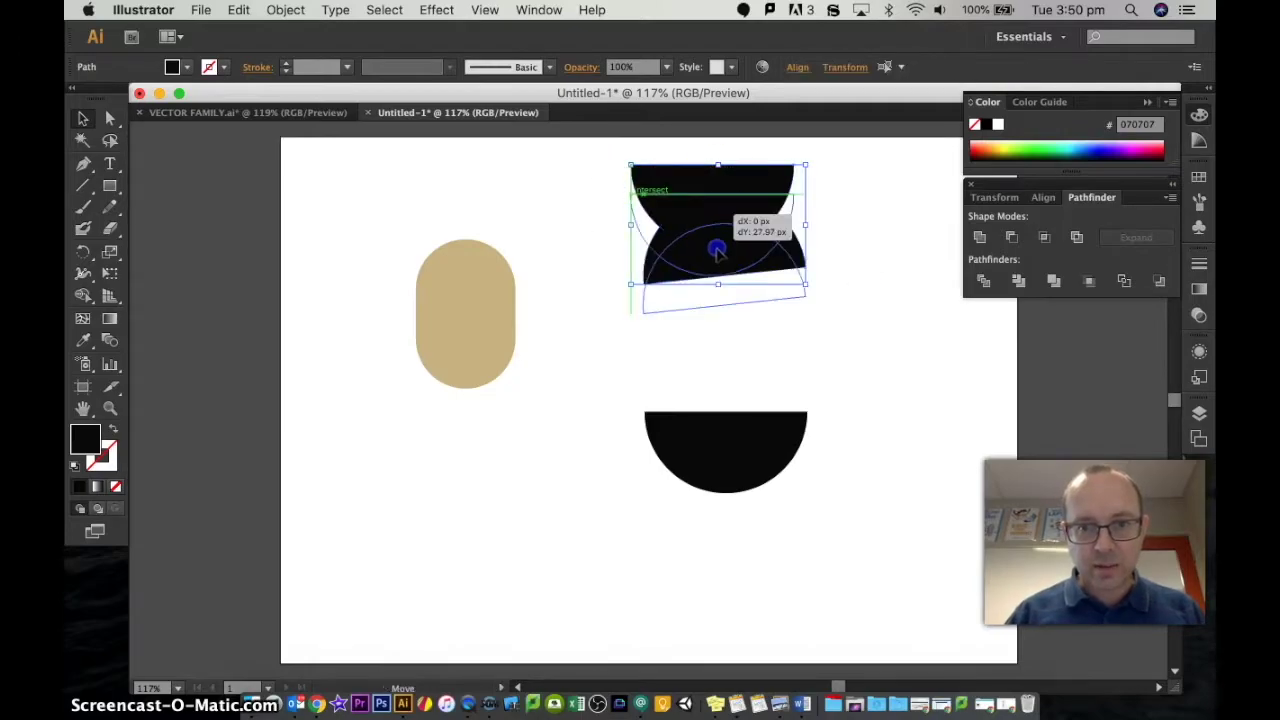
pyautogui.moveTo(618, 172); pyautogui.dragTo(620, 237)
pyautogui.moveTo(777, 337); pyautogui.dragTo(663, 240)
pyautogui.keyDown('shift'); pyautogui.click(663, 240); pyautogui.keyUp('shift')
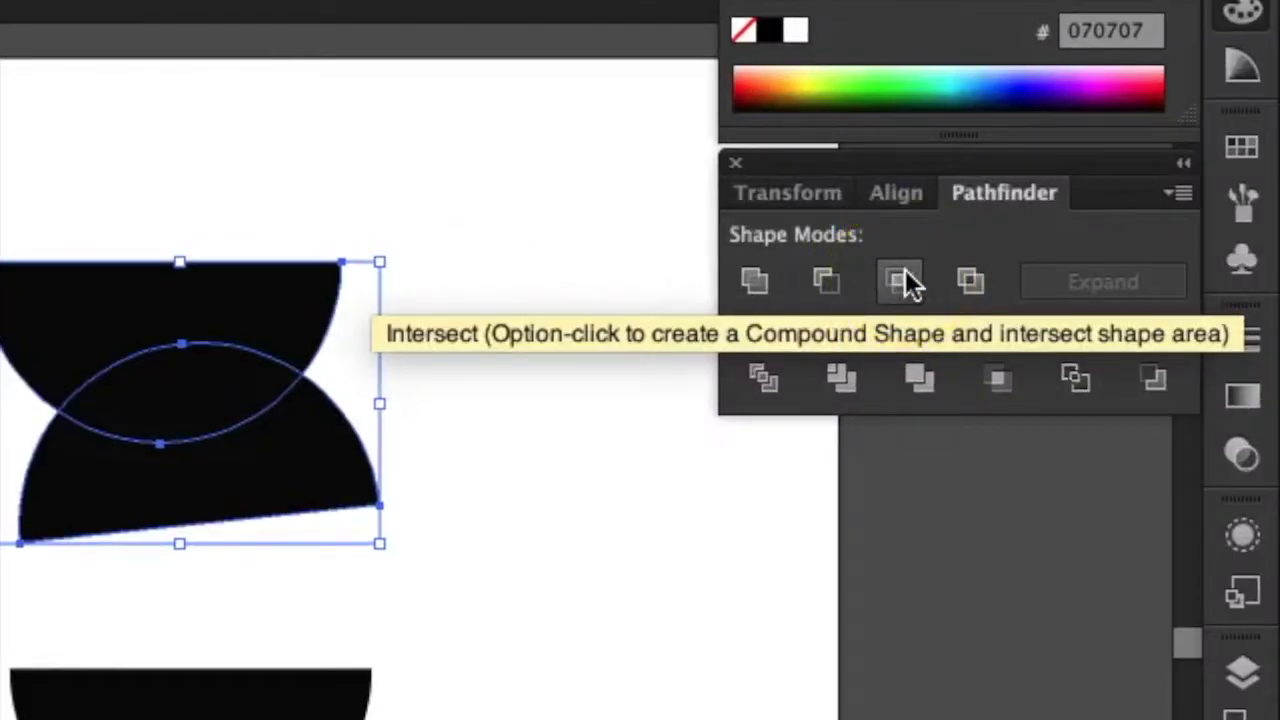
pyautogui.click(1047, 239)
pyautogui.doubleClick(85, 438)
pyautogui.click(506, 189)
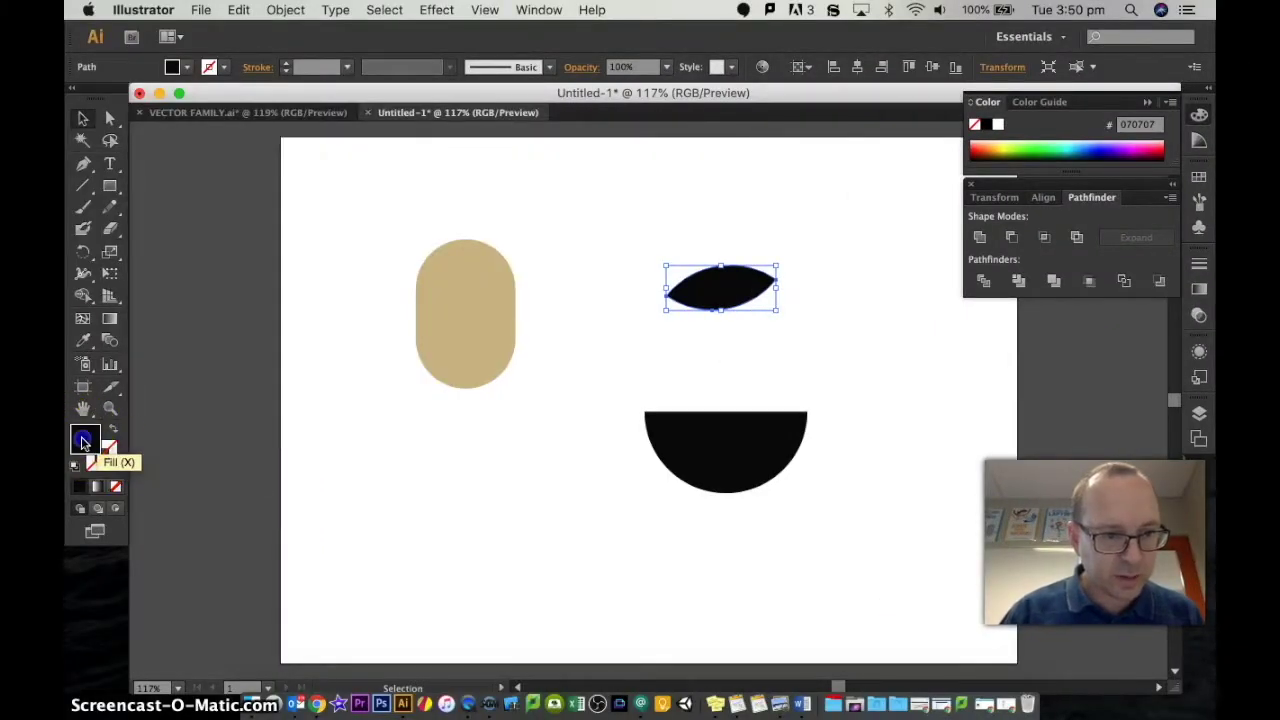
# Recolour the lens pink-red (E05A6A)
pyautogui.doubleClick(83, 441)
pyautogui.moveTo(334, 190); pyautogui.dragTo(330, 164)
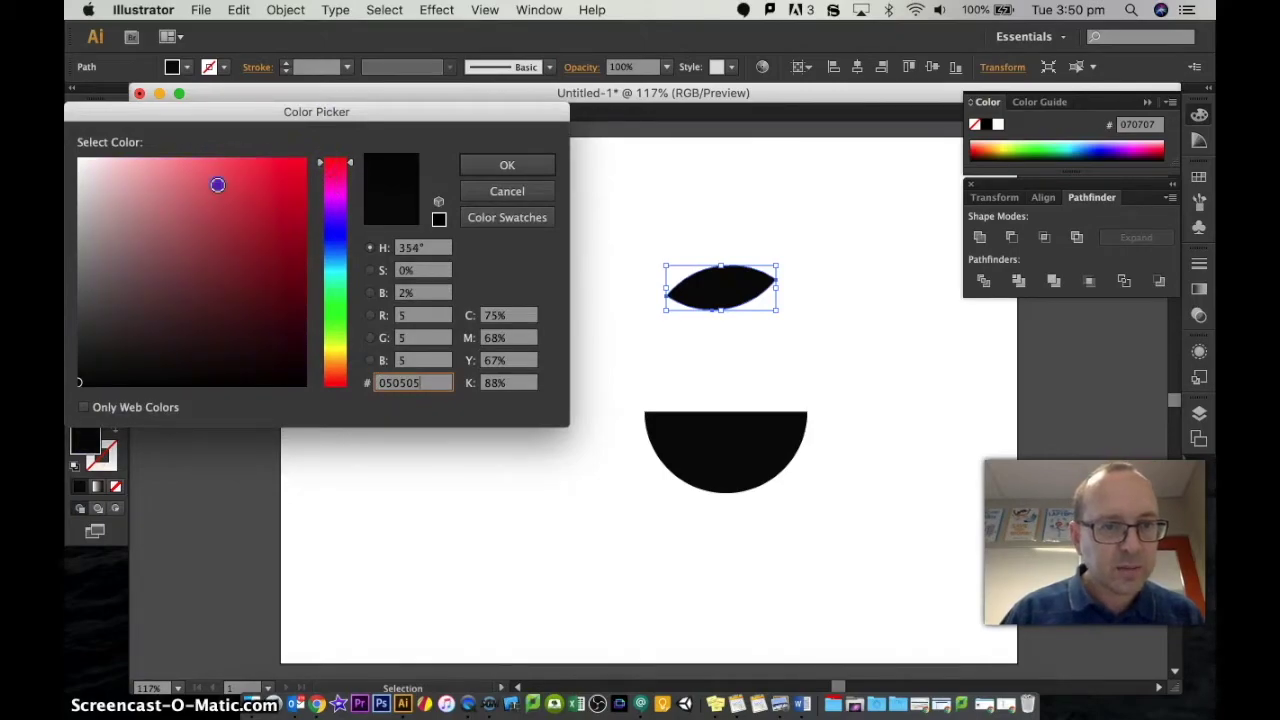
pyautogui.click(218, 184)
pyautogui.click(481, 162)
# Place the pink lens inside the black half-circle and move the mouth onto the tan capsule
pyautogui.click(82, 118)
pyautogui.moveTo(718, 288); pyautogui.dragTo(738, 466)
pyautogui.click(894, 537)
pyautogui.moveTo(583, 357); pyautogui.dragTo(645, 430)
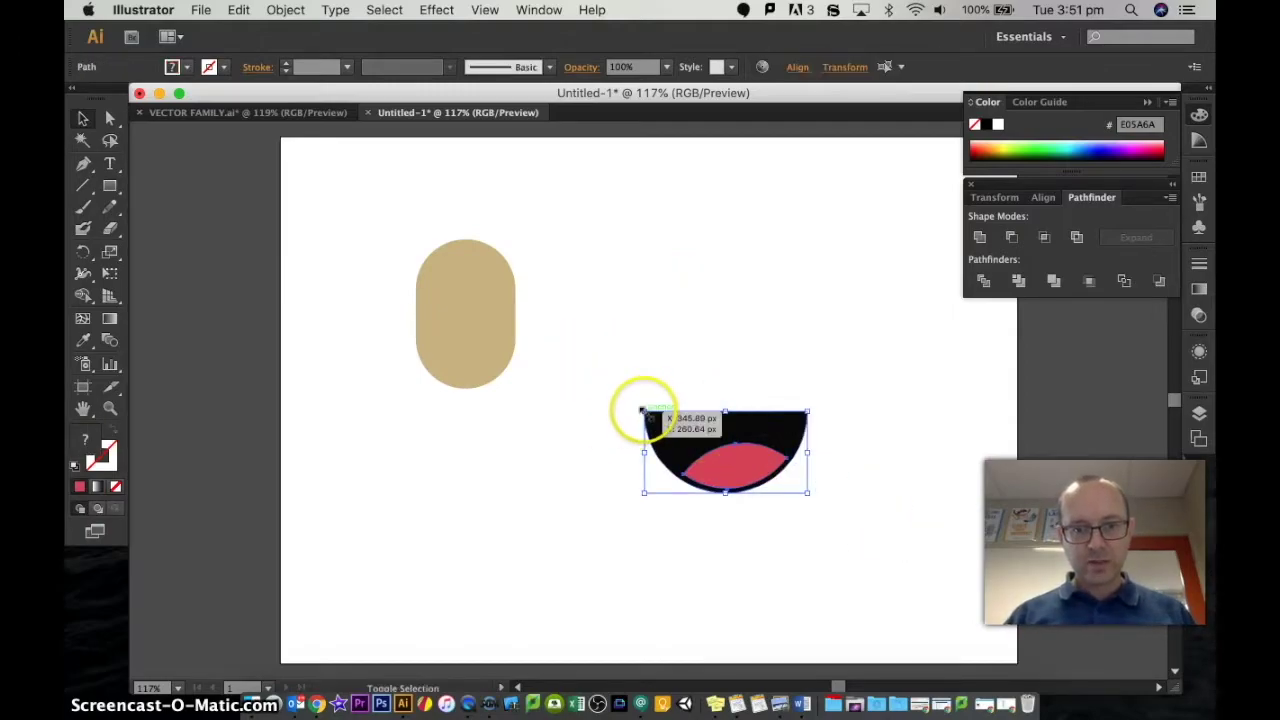
pyautogui.moveTo(737, 457); pyautogui.dragTo(477, 362)
# Slightly enlarge the tan face capsule around the mouth
pyautogui.click(614, 320)
pyautogui.click(485, 285)
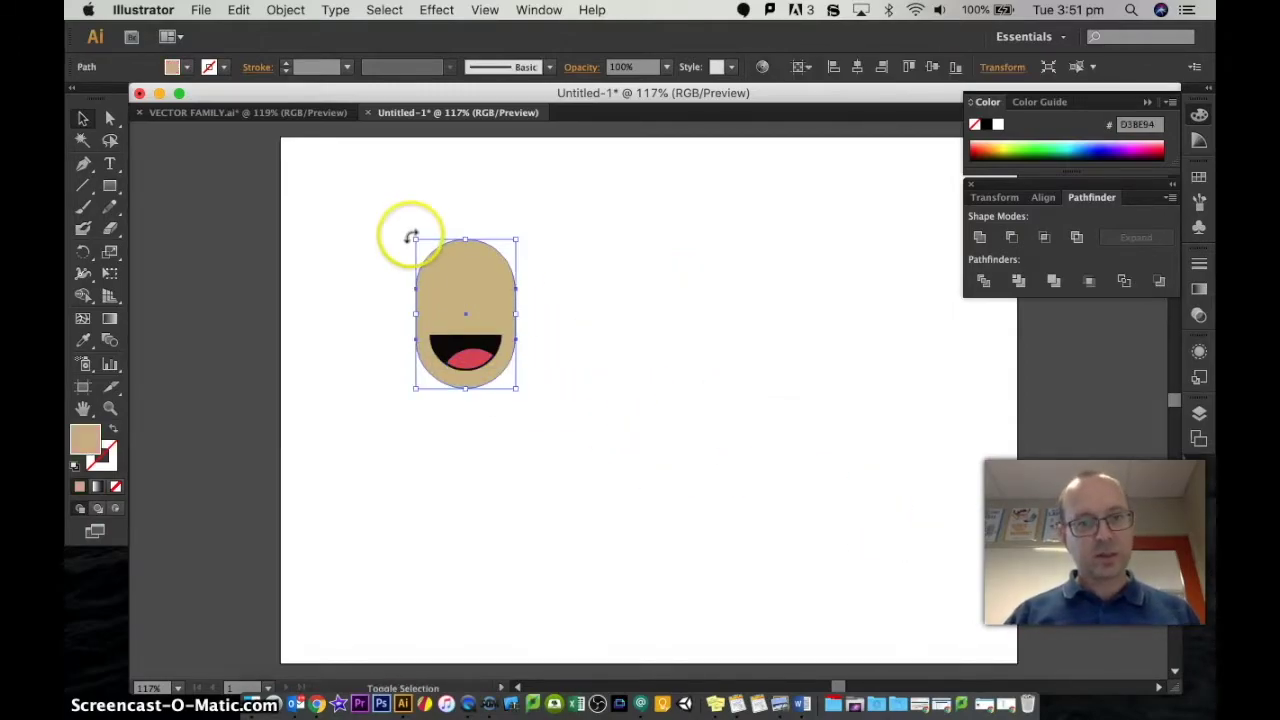
pyautogui.moveTo(412, 238); pyautogui.dragTo(398, 223)
pyautogui.moveTo(441, 273); pyautogui.dragTo(443, 274)
pyautogui.click(629, 309)
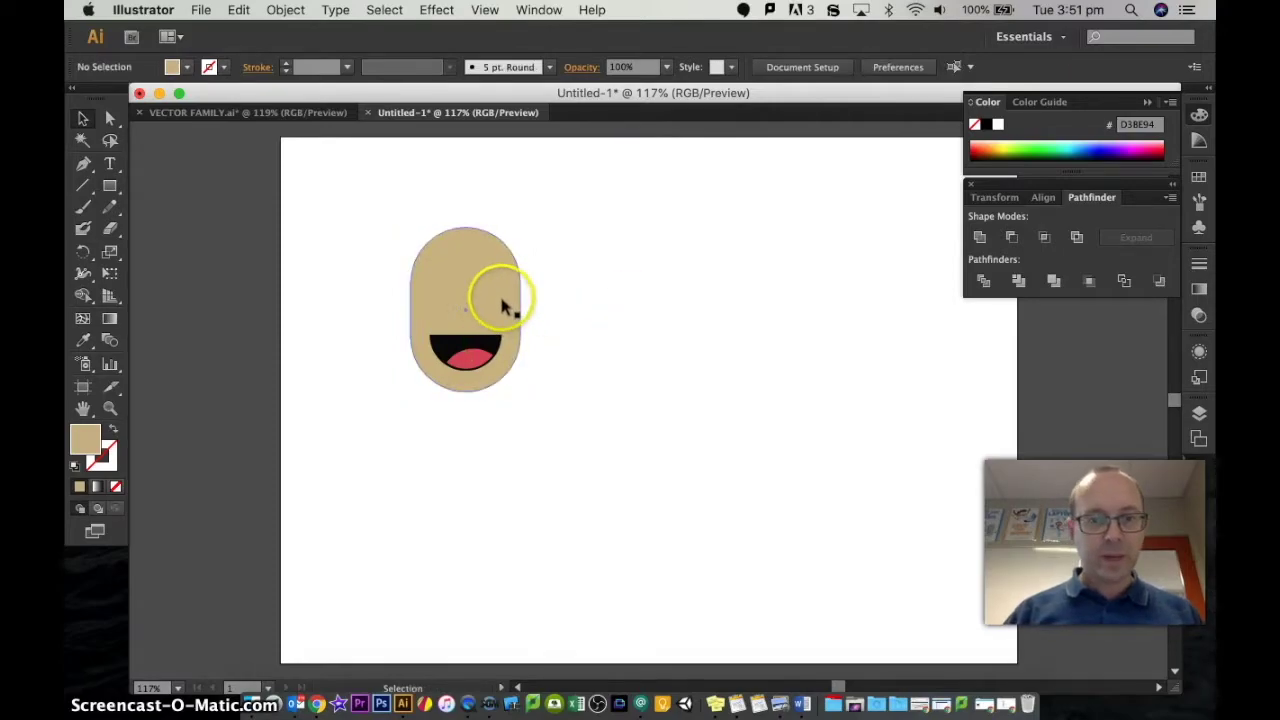
# Draw a light grey eye-white ellipse beside the face
pyautogui.moveTo(115, 187); pyautogui.dragTo(182, 231)
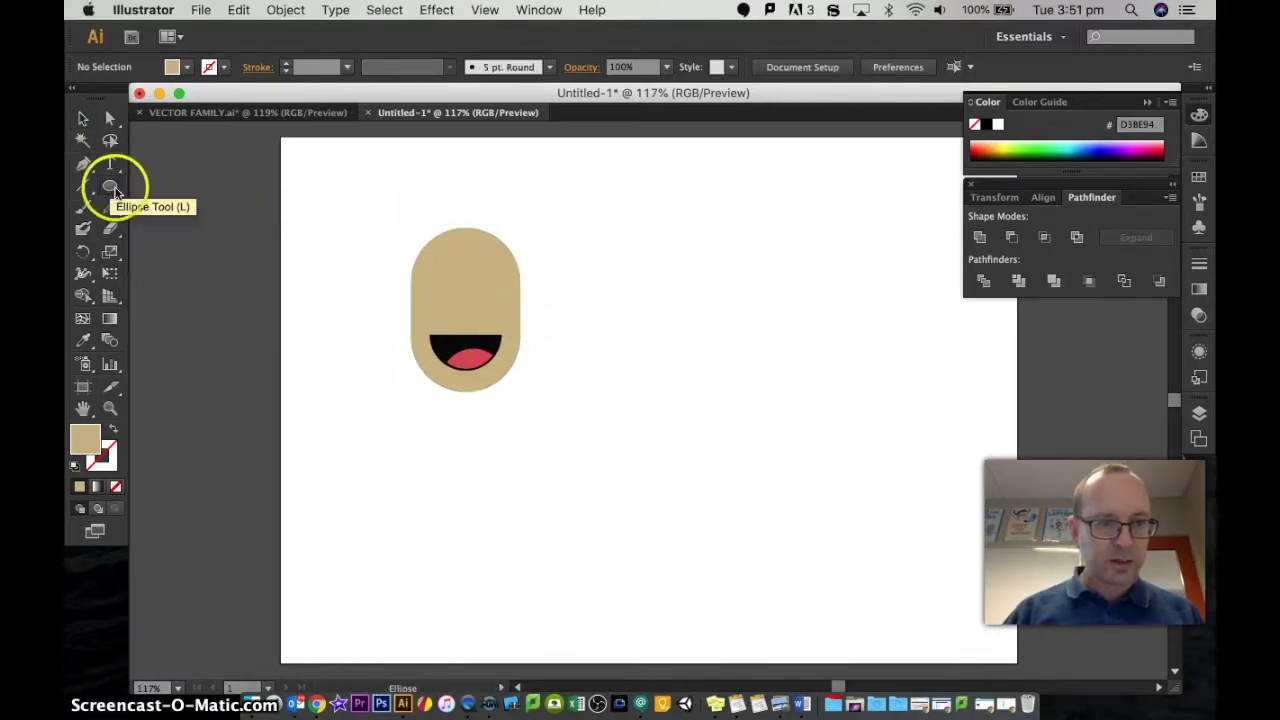
pyautogui.doubleClick(85, 438)
pyautogui.click(82, 168)
pyautogui.click(497, 163)
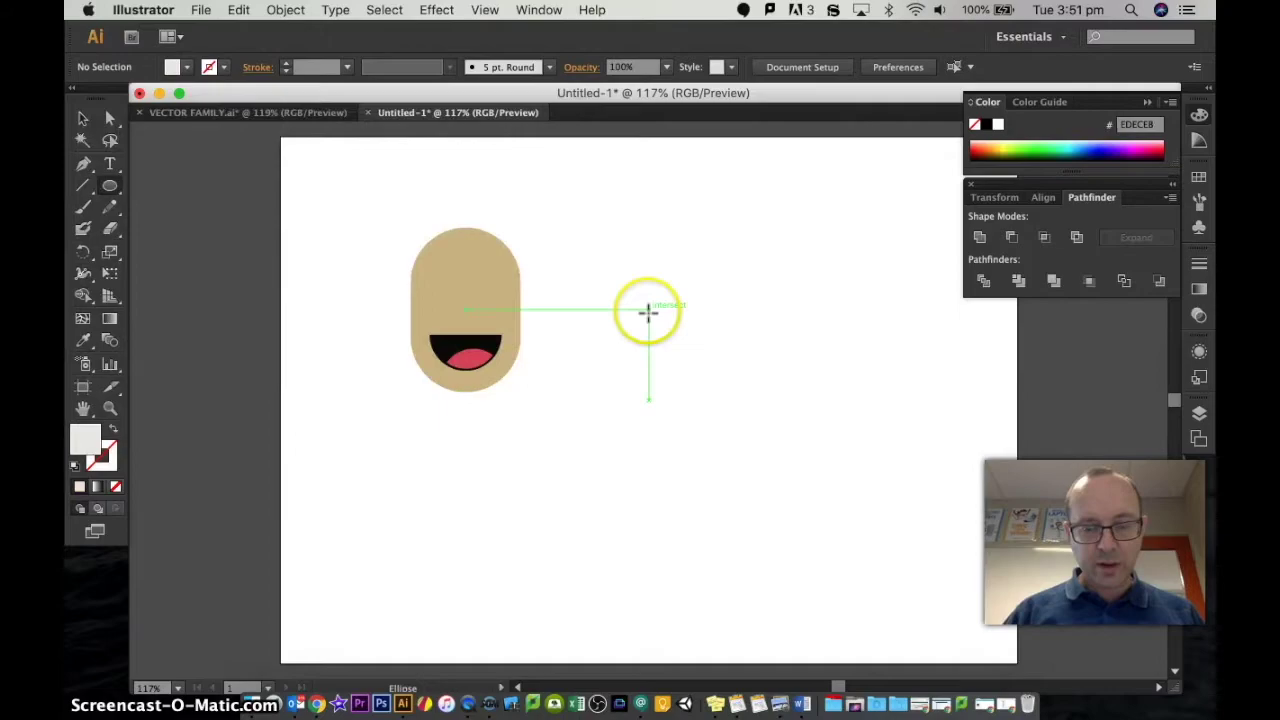
pyautogui.moveTo(762, 391); pyautogui.dragTo(762, 391)
pyautogui.press('v')
pyautogui.click(793, 366)
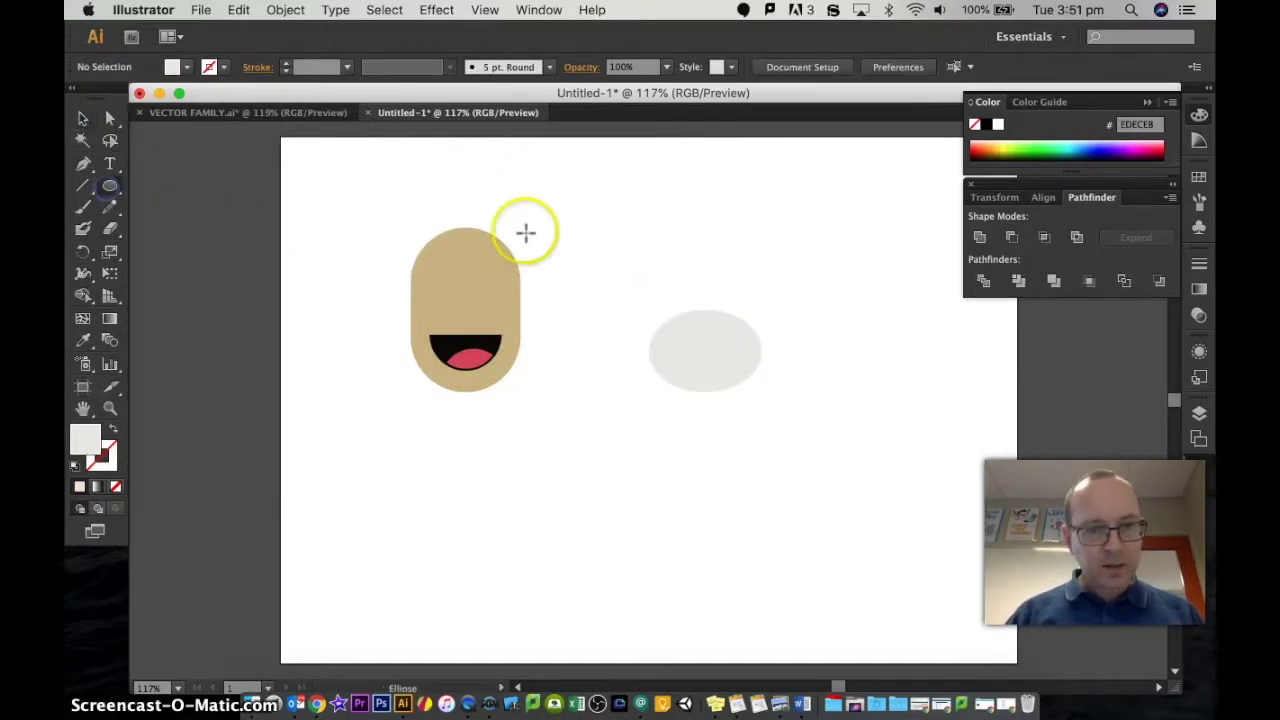
# Add a blue iris circle and move it onto the eye white
pyautogui.moveTo(718, 280); pyautogui.dragTo(720, 288)
pyautogui.doubleClick(88, 436)
pyautogui.click(335, 245)
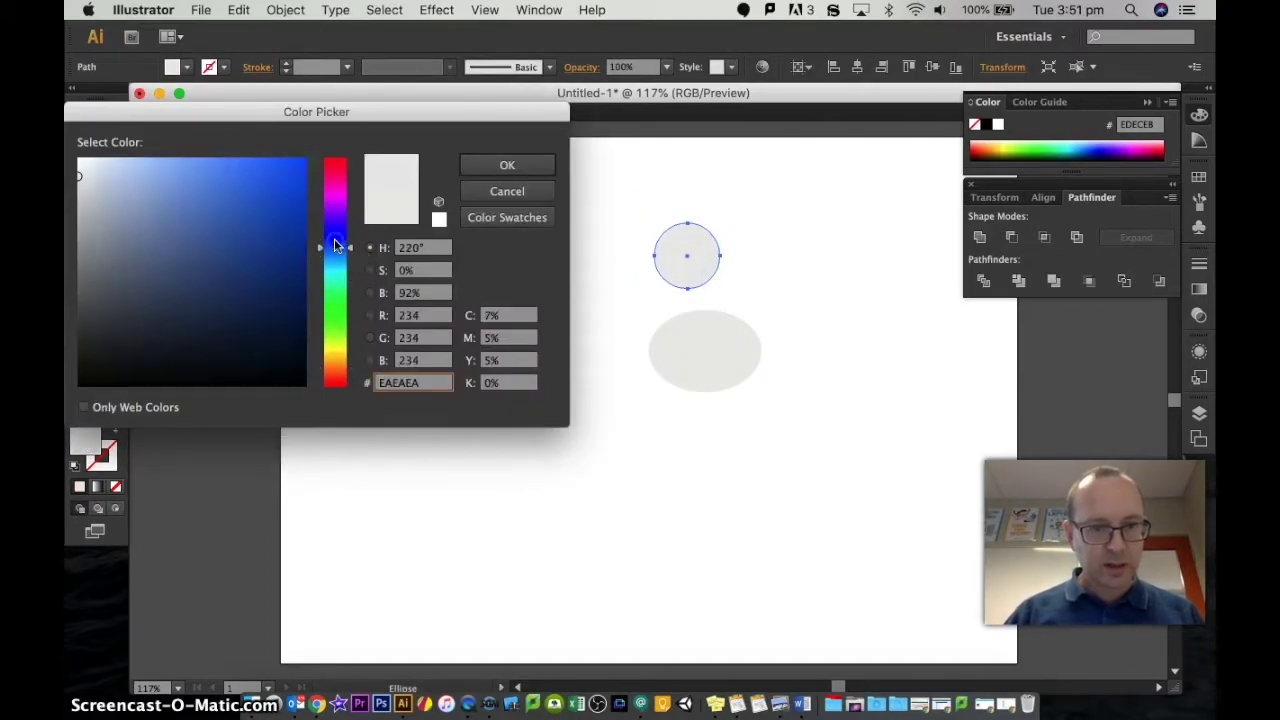
pyautogui.click(465, 166)
pyautogui.click(81, 121)
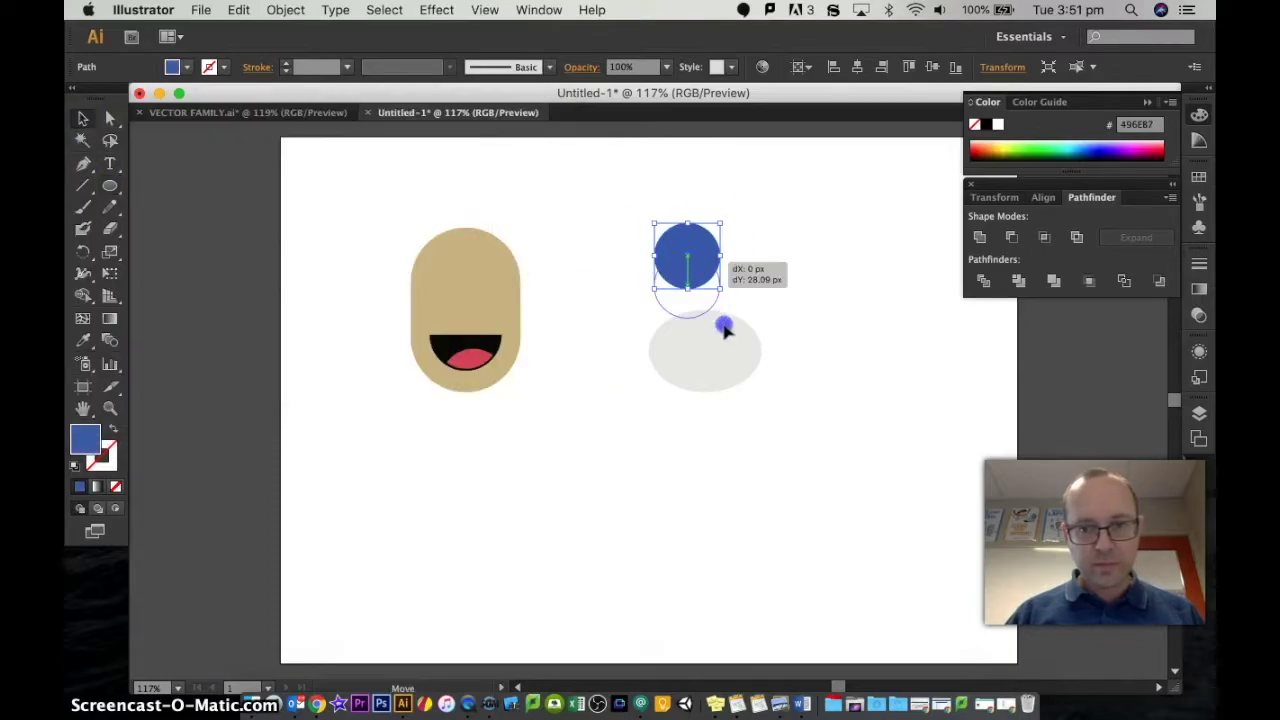
pyautogui.moveTo(726, 328)
pyautogui.mouseDown()
pyautogui.moveTo(729, 372)
pyautogui.moveTo(670, 224)
pyautogui.mouseUp()
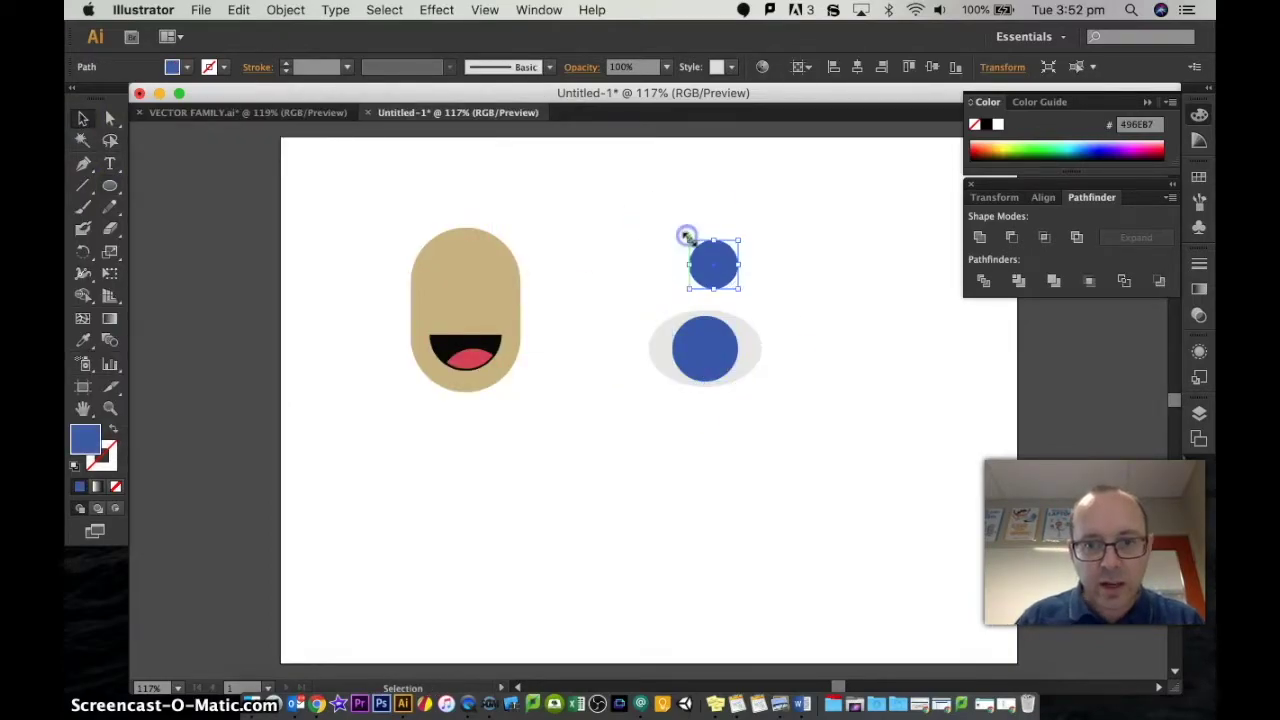
# Add a black pupil on the blue iris
pyautogui.doubleClick(76, 444)
pyautogui.click(506, 163)
pyautogui.moveTo(713, 264); pyautogui.dragTo(703, 357)
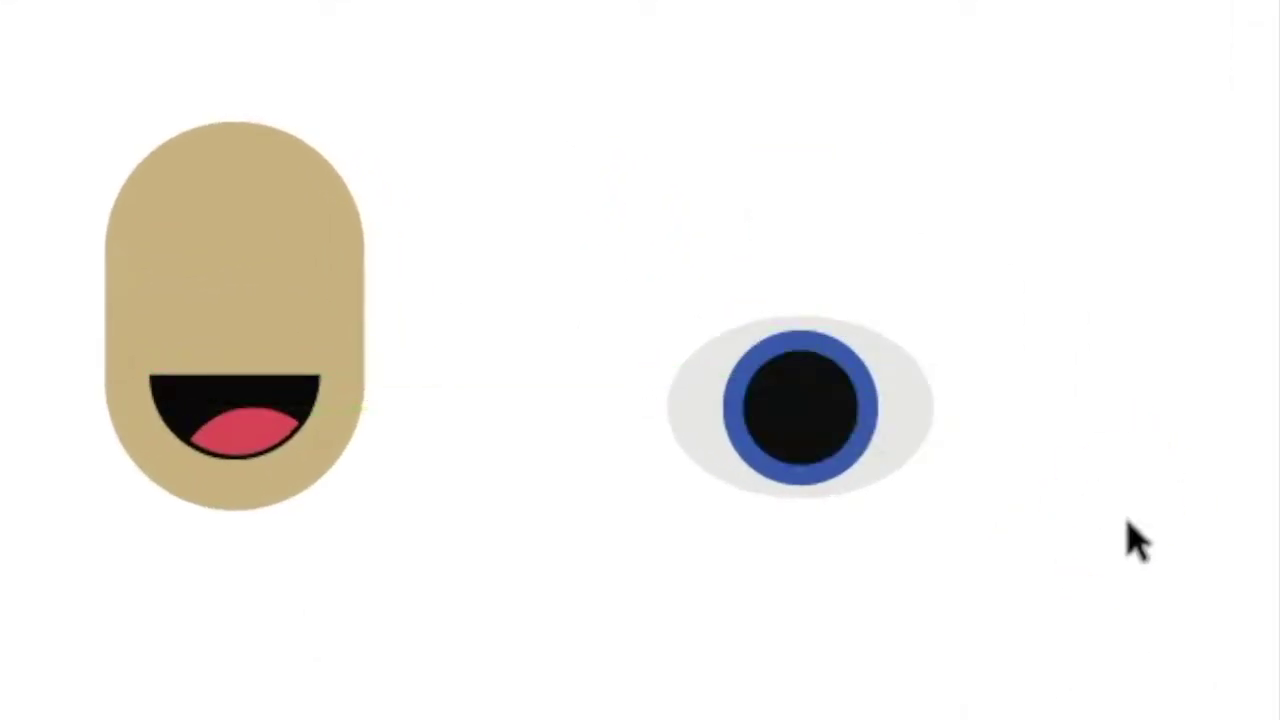
pyautogui.click(760, 365)
pyautogui.click(980, 640)
pyautogui.click(85, 390)
# Copy the pupil into a small near-white dot and place it as the eye highlight
pyautogui.click(811, 403)
pyautogui.moveTo(811, 403); pyautogui.dragTo(834, 246)
pyautogui.moveTo(897, 314); pyautogui.dragTo(846, 246)
pyautogui.doubleClick(14, 455)
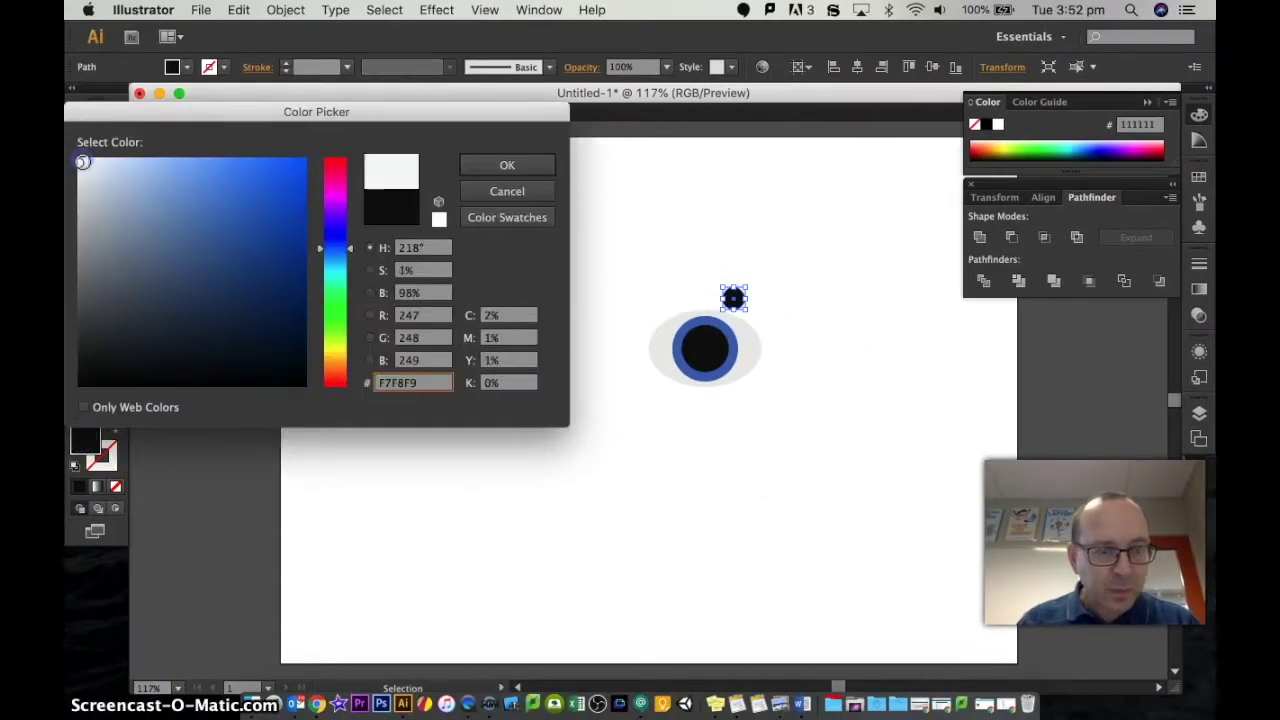
pyautogui.click(507, 165)
pyautogui.moveTo(734, 297); pyautogui.dragTo(731, 331)
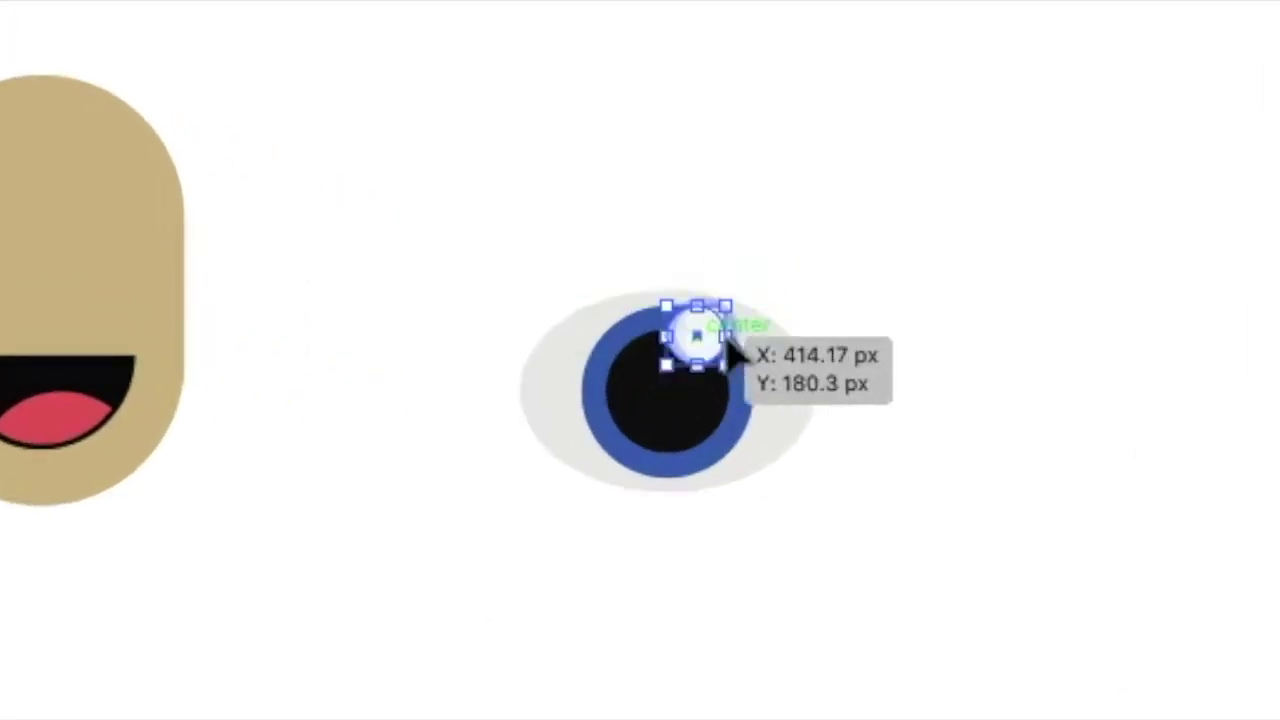
pyautogui.click(778, 470)
pyautogui.click(708, 342)
pyautogui.click(1034, 528)
# Alt-drag a copy of the eye-white ellipse above the eye and fill it dark grey
pyautogui.click(555, 415)
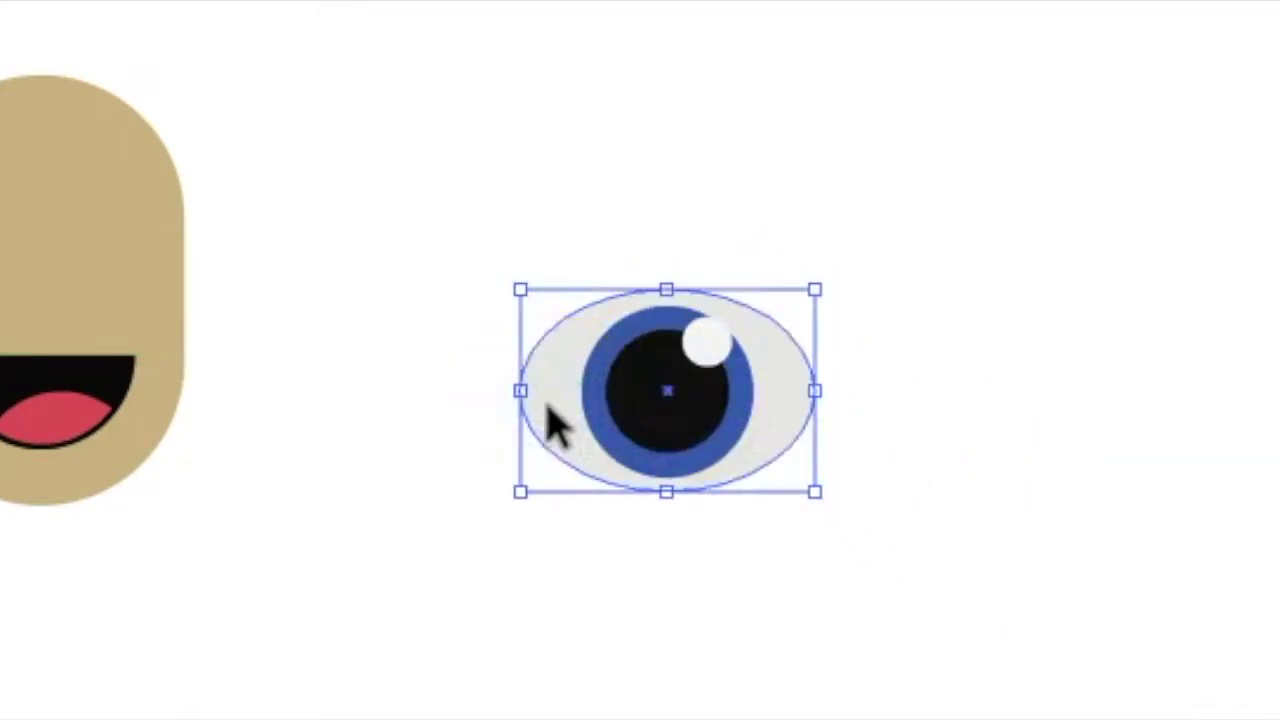
pyautogui.moveTo(555, 415); pyautogui.dragTo(667, 275)
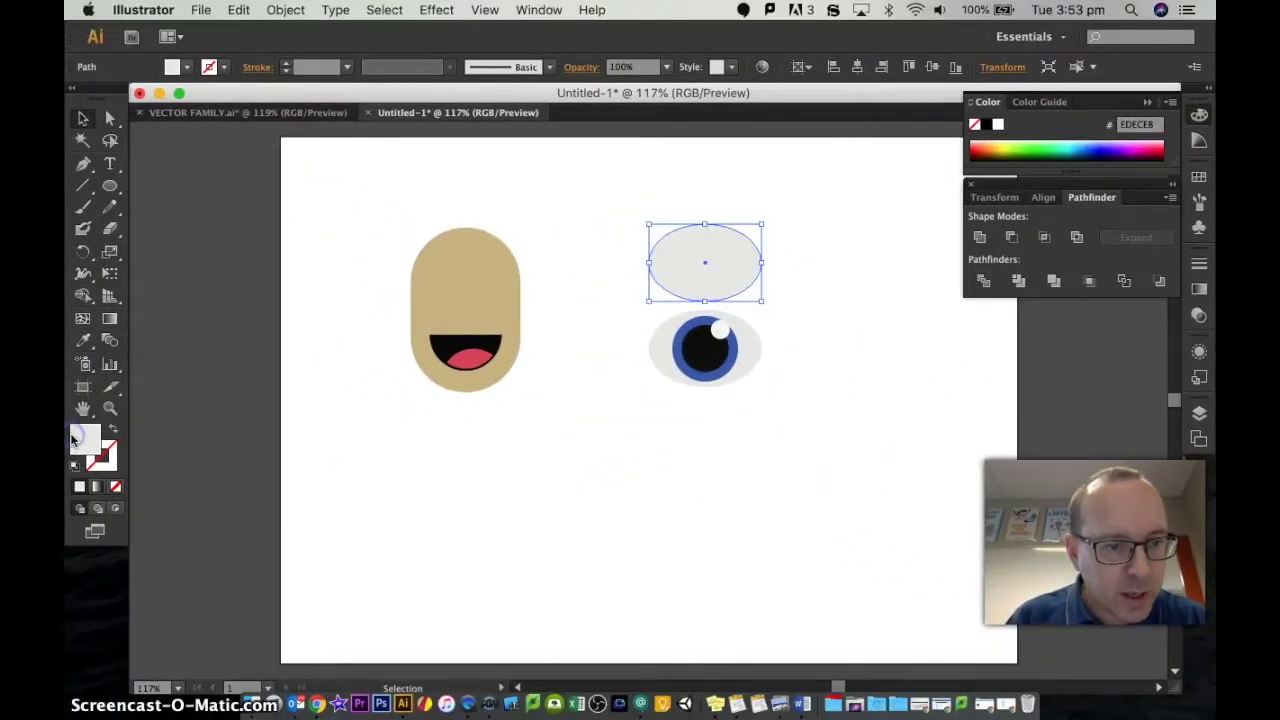
pyautogui.doubleClick(72, 438)
pyautogui.click(77, 309)
pyautogui.click(500, 163)
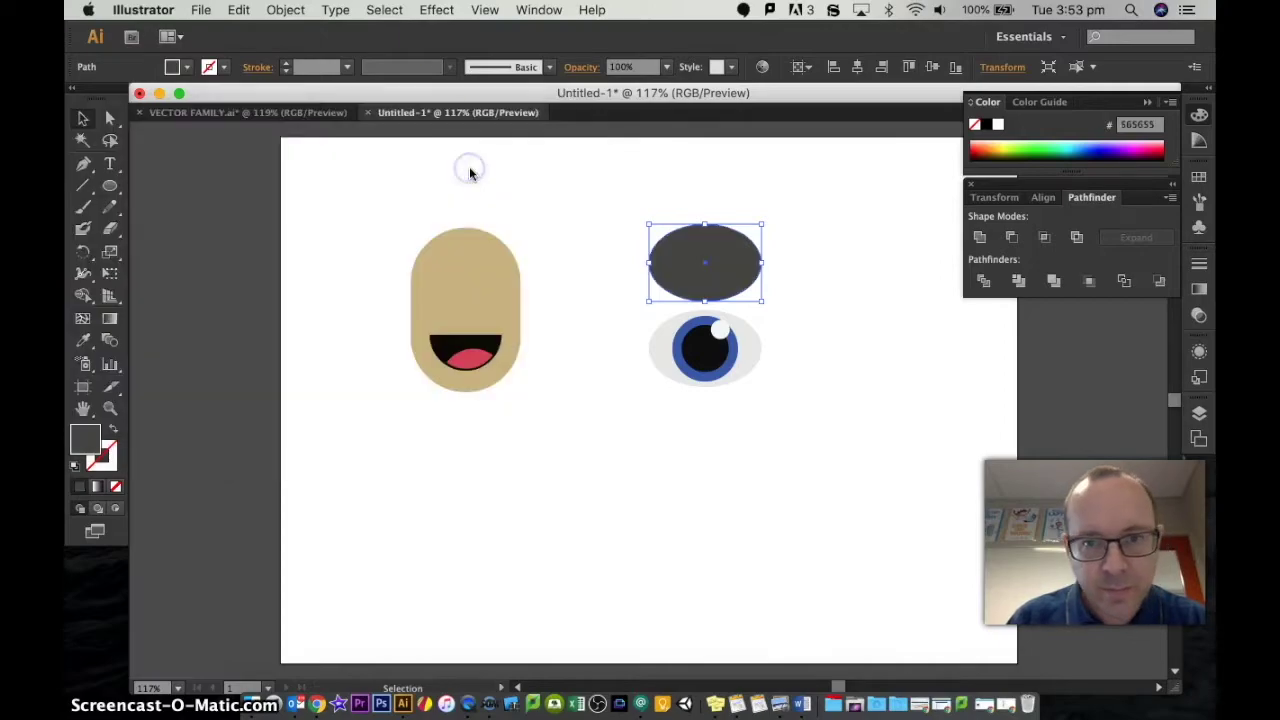
# Apply a 7.2-pixel Gaussian Blur to the dark grey ellipse
pyautogui.click(436, 9)
pyautogui.moveTo(452, 354)
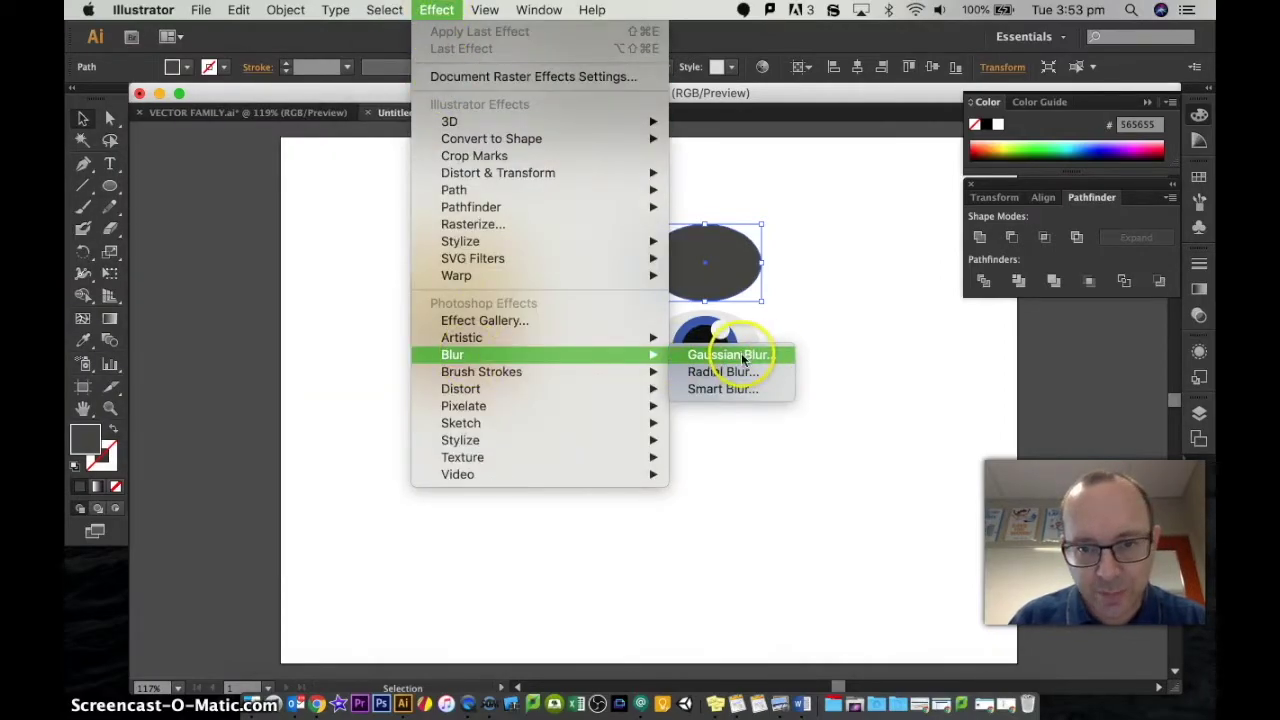
pyautogui.click(742, 358)
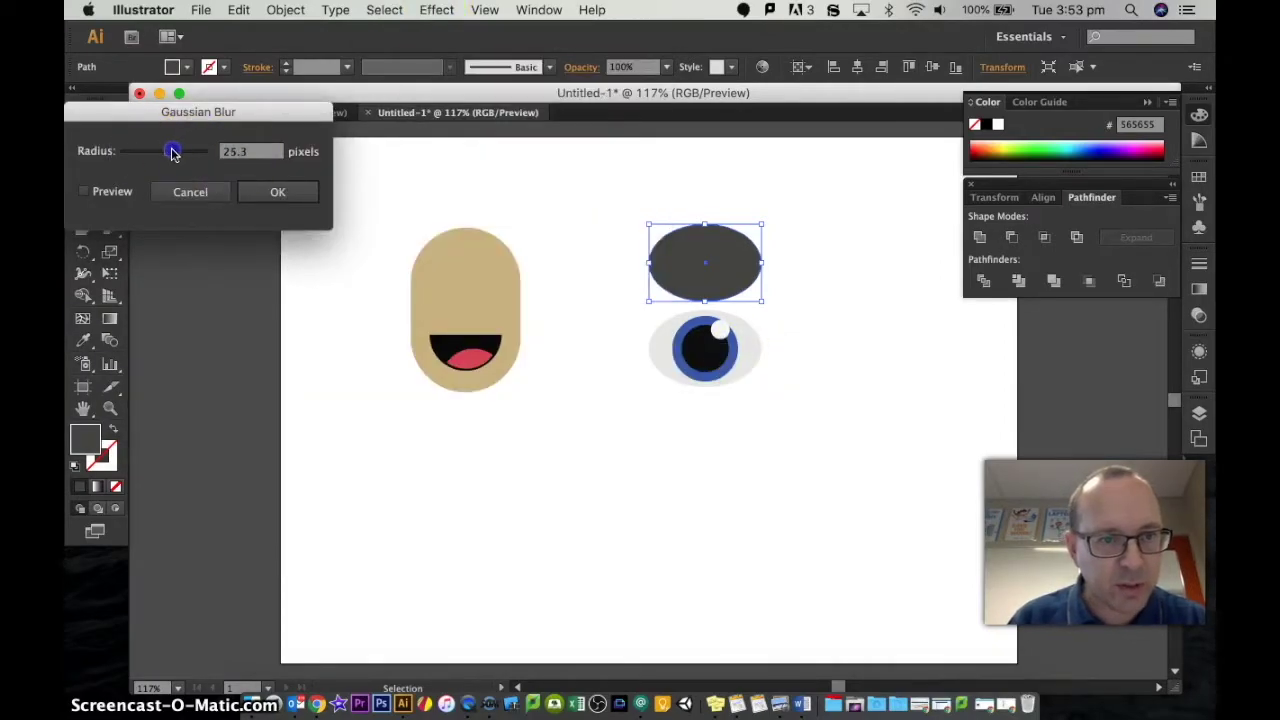
pyautogui.click(277, 191)
pyautogui.press('cmd+z')
pyautogui.click(437, 9)
pyautogui.click(500, 77)
pyautogui.click(437, 9)
pyautogui.click(720, 356)
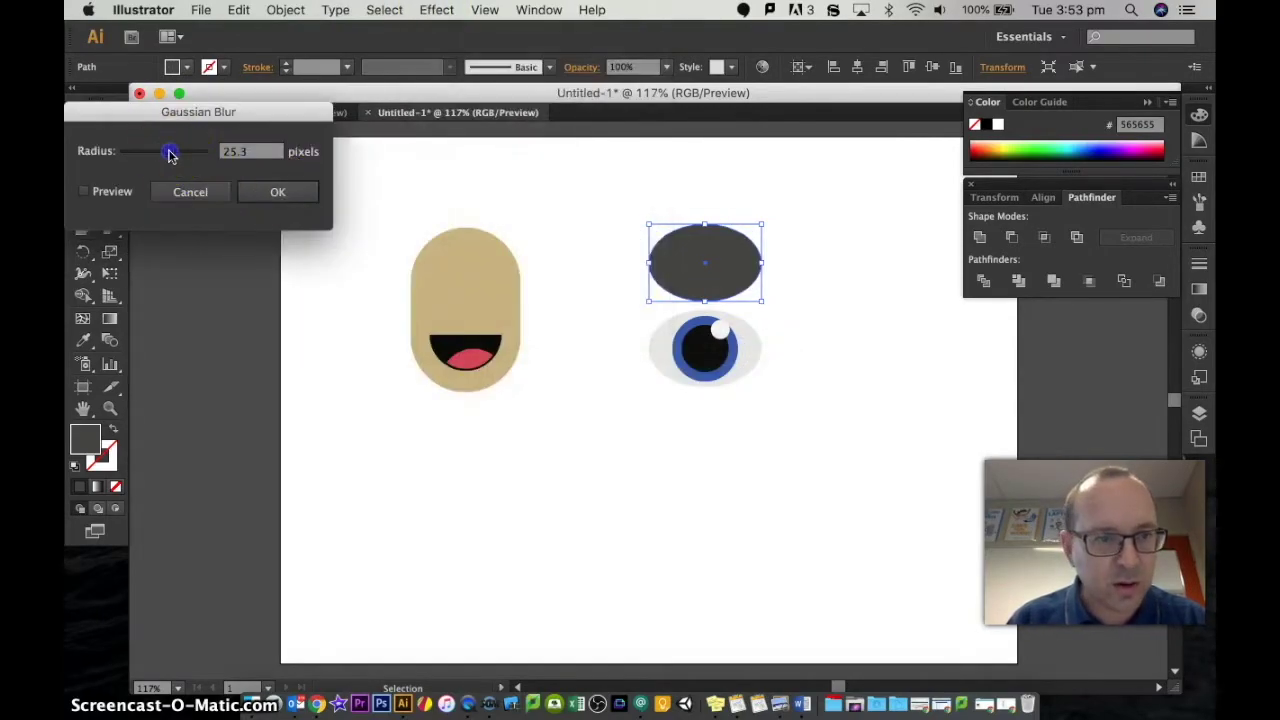
pyautogui.click(281, 218)
# Move the blurred ellipse onto the eye and send it to the back
pyautogui.click(318, 213)
pyautogui.moveTo(682, 258); pyautogui.dragTo(682, 339)
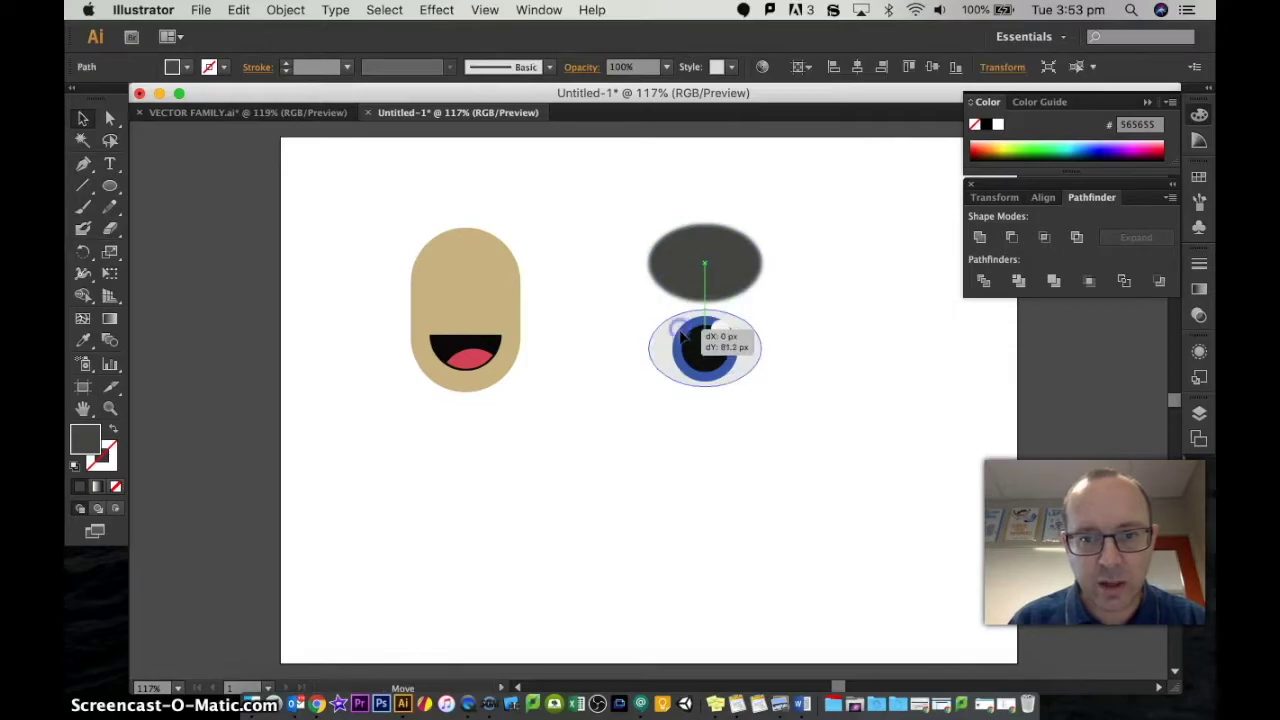
pyautogui.rightClick(664, 352)
pyautogui.click(884, 643)
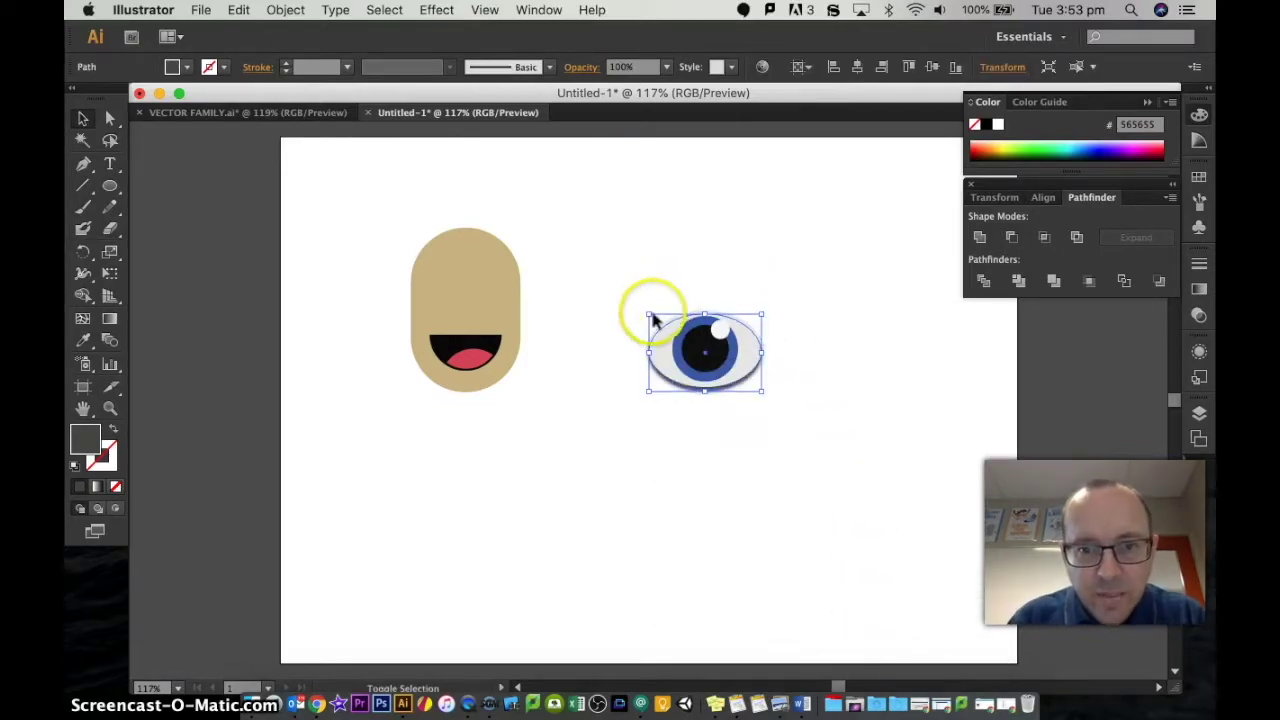
# Reapply Gaussian Blur to the eye, dismissing the repeat warning
pyautogui.click(688, 458)
pyautogui.click(690, 390)
pyautogui.click(436, 10)
pyautogui.click(462, 50)
pyautogui.click(812, 394)
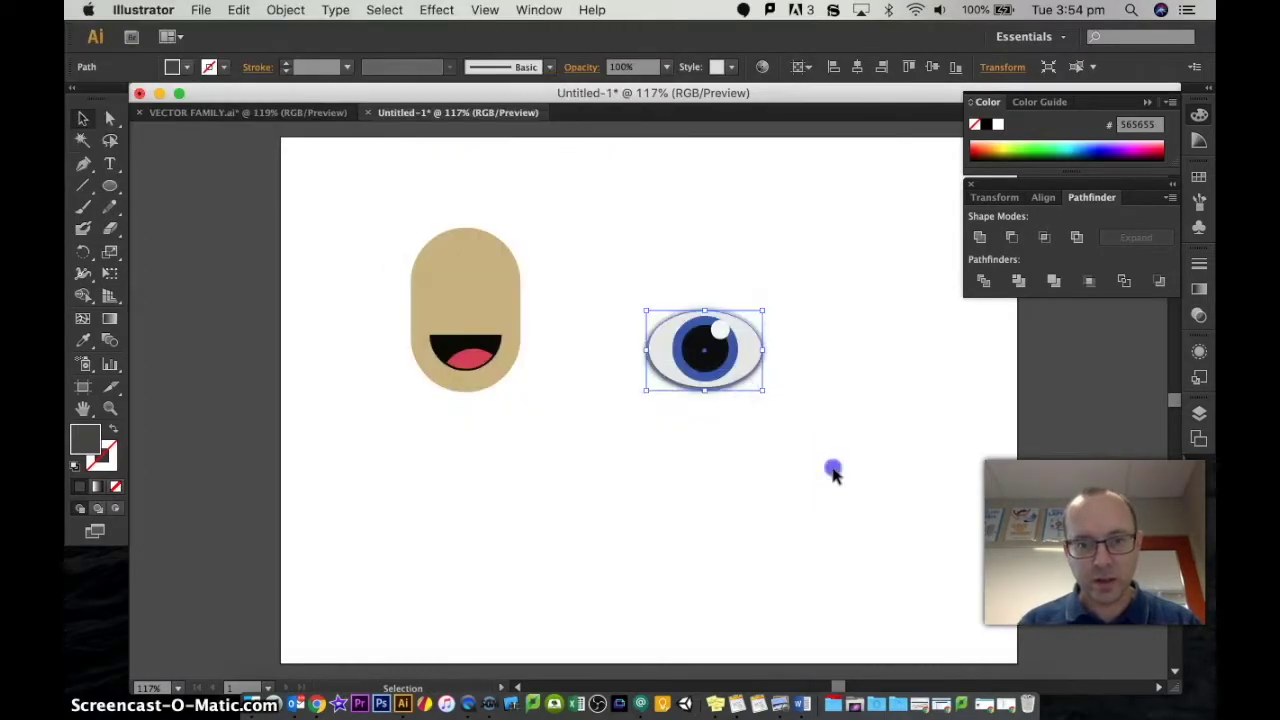
pyautogui.click(831, 481)
# Duplicate the eye to the right and select both as a matching pair
pyautogui.click(737, 384)
pyautogui.click(853, 382)
pyautogui.click(669, 345)
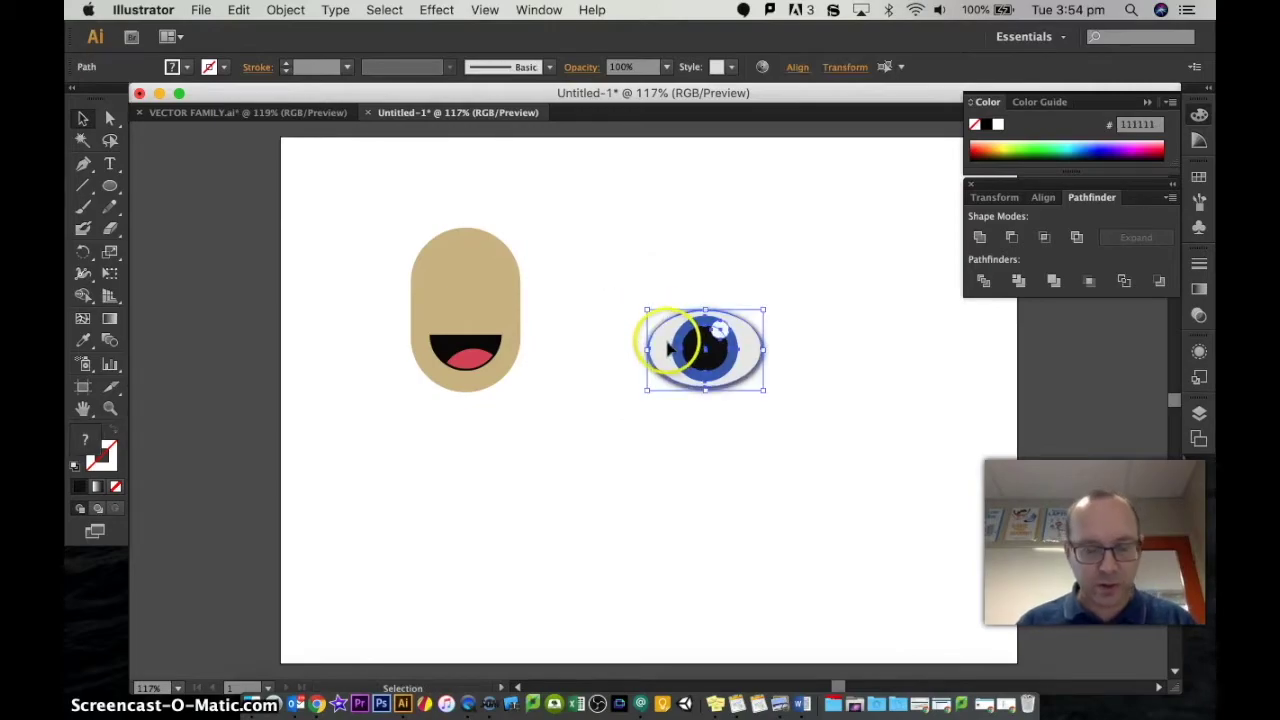
pyautogui.moveTo(669, 345); pyautogui.dragTo(825, 345)
pyautogui.click(785, 497)
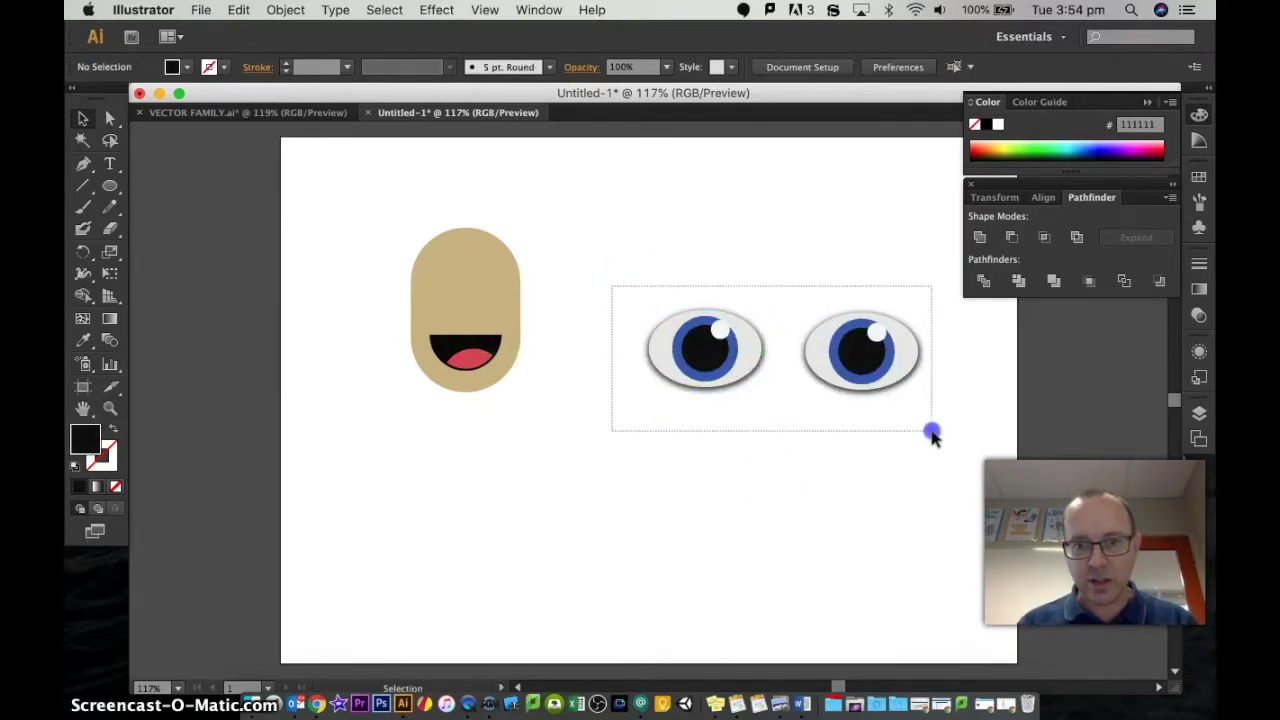
pyautogui.moveTo(931, 434); pyautogui.dragTo(931, 434)
# Scale the eye pair smaller and place it on the tan face above the mouth
pyautogui.moveTo(648, 311); pyautogui.dragTo(780, 351)
pyautogui.click(820, 449)
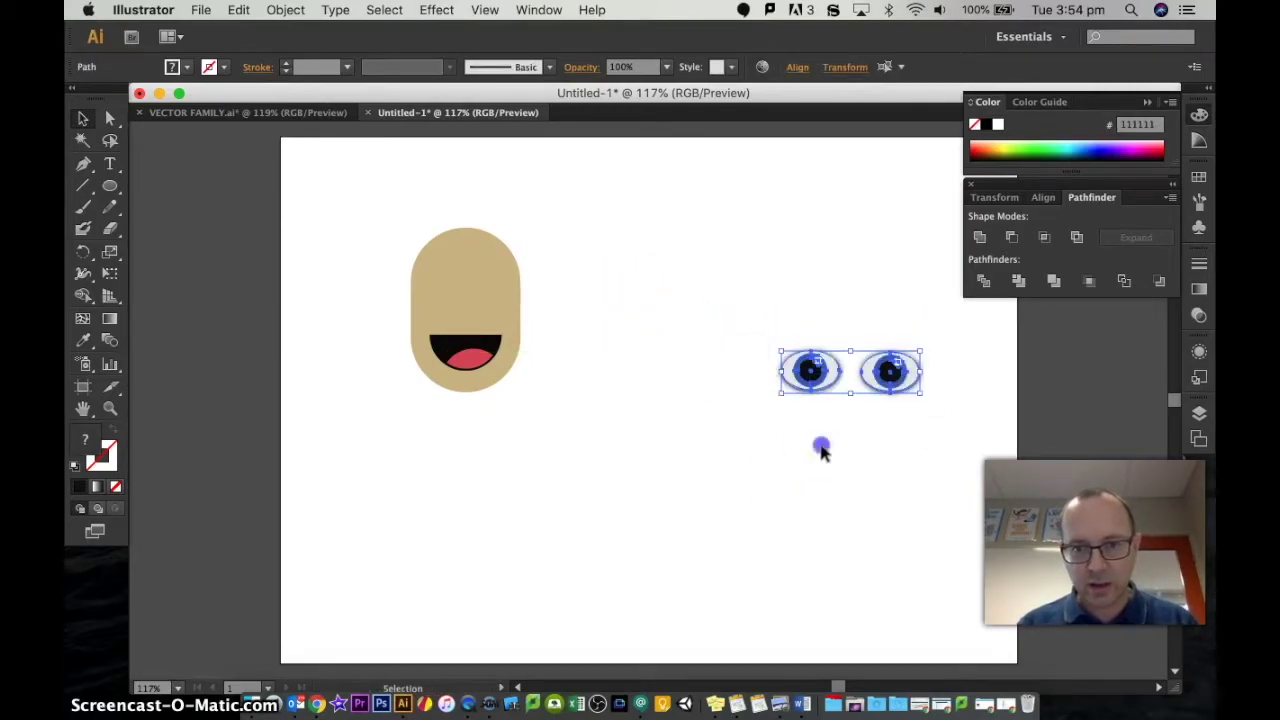
pyautogui.moveTo(850, 372); pyautogui.dragTo(471, 286)
pyautogui.moveTo(388, 322); pyautogui.dragTo(571, 322)
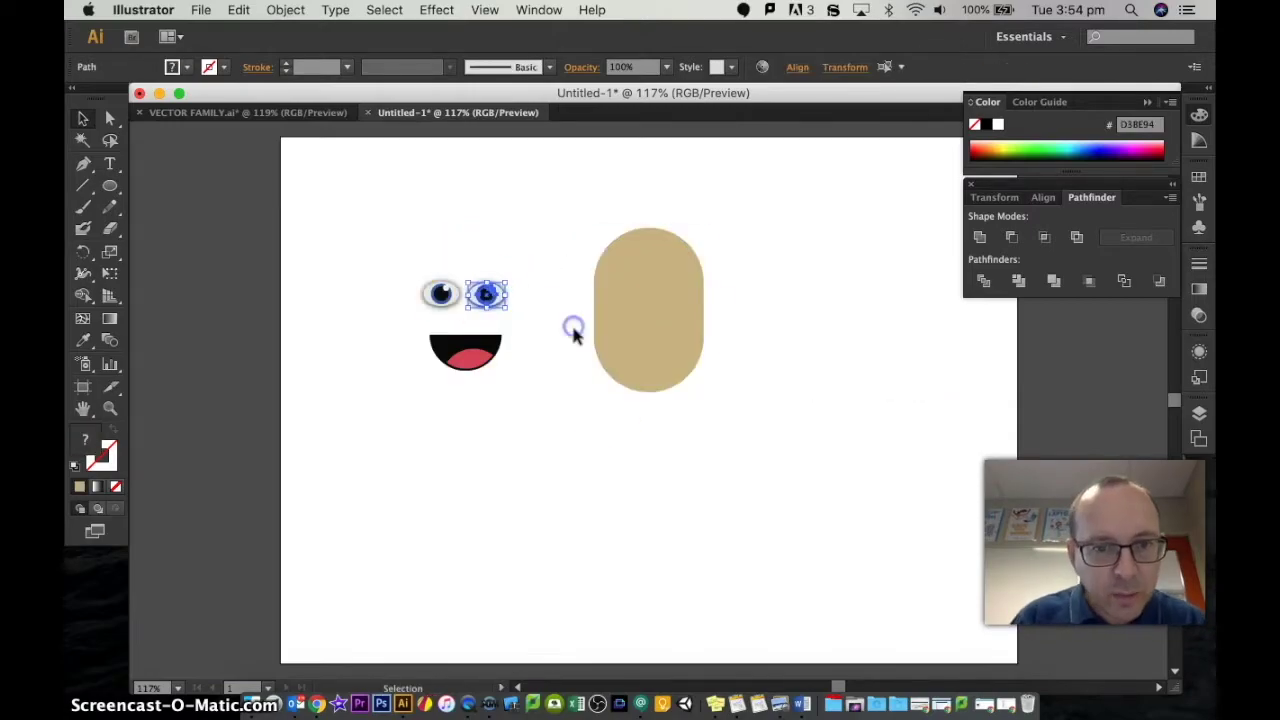
pyautogui.press('super+z')
pyautogui.click(535, 338)
# Send the face to the back behind the eyes and adjust the eyes' position
pyautogui.click(558, 340)
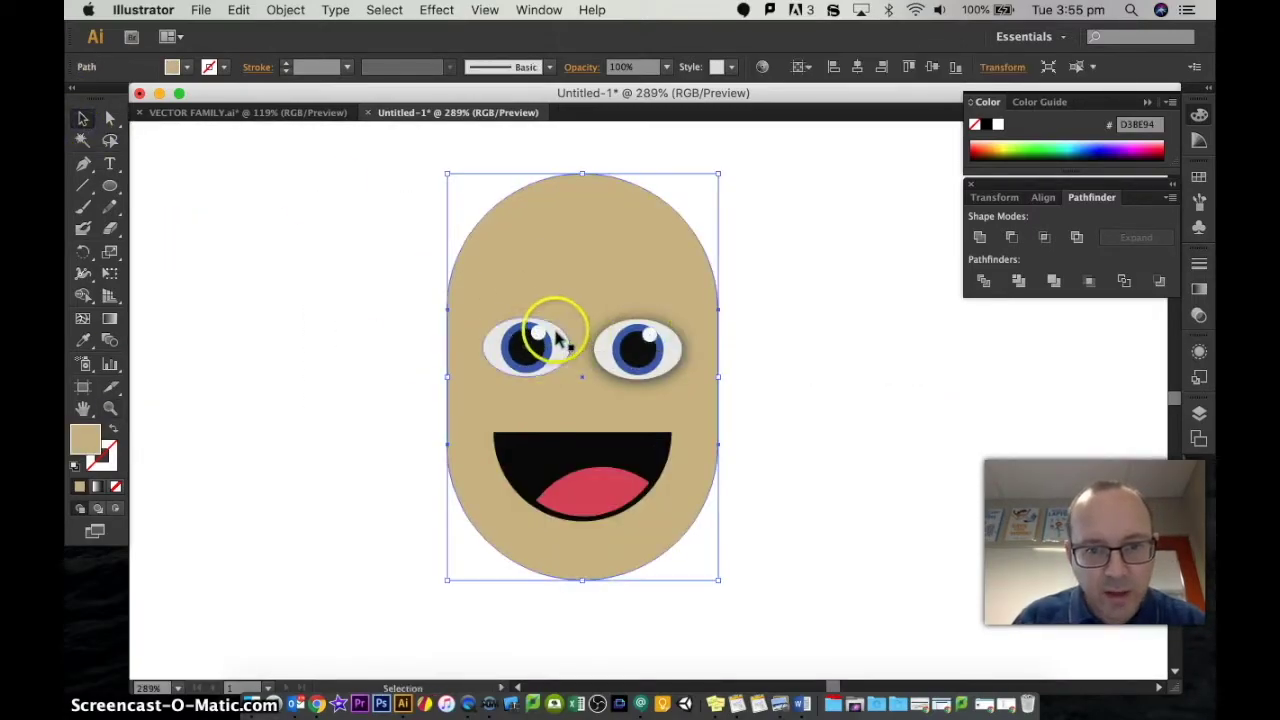
pyautogui.rightClick(547, 252)
pyautogui.click(780, 562)
pyautogui.click(920, 487)
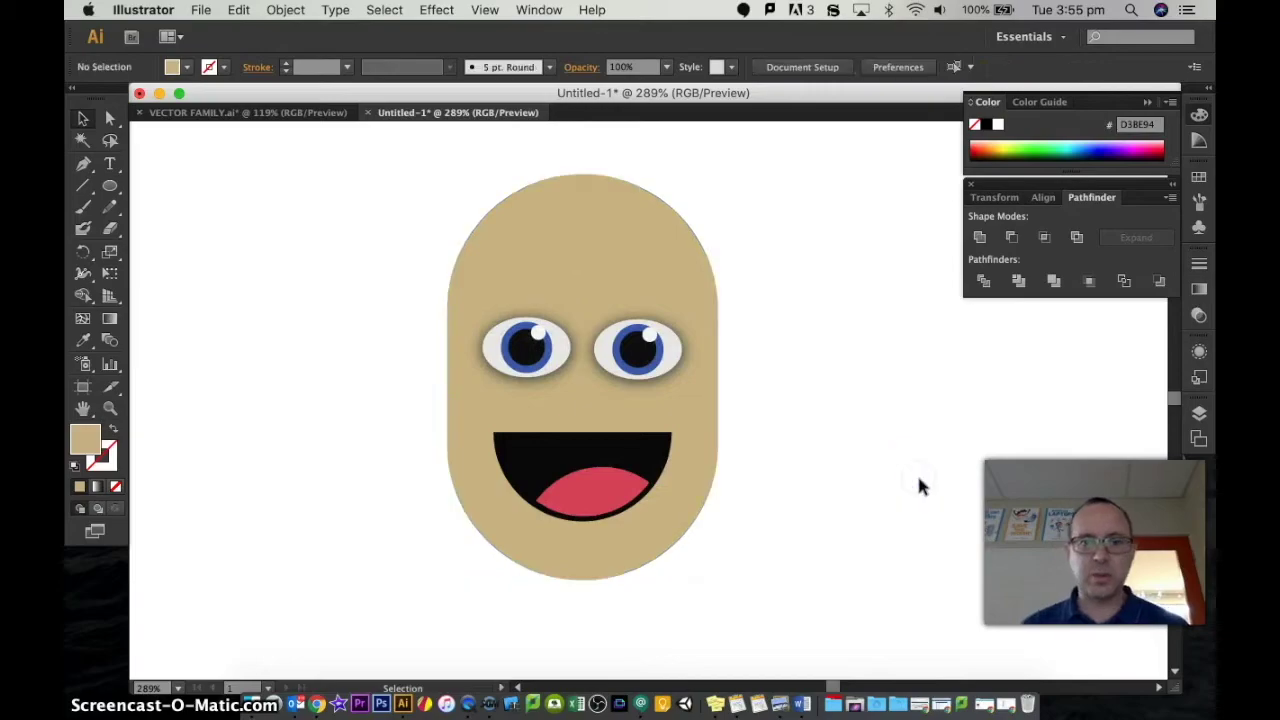
pyautogui.moveTo(870, 403); pyautogui.dragTo(534, 403)
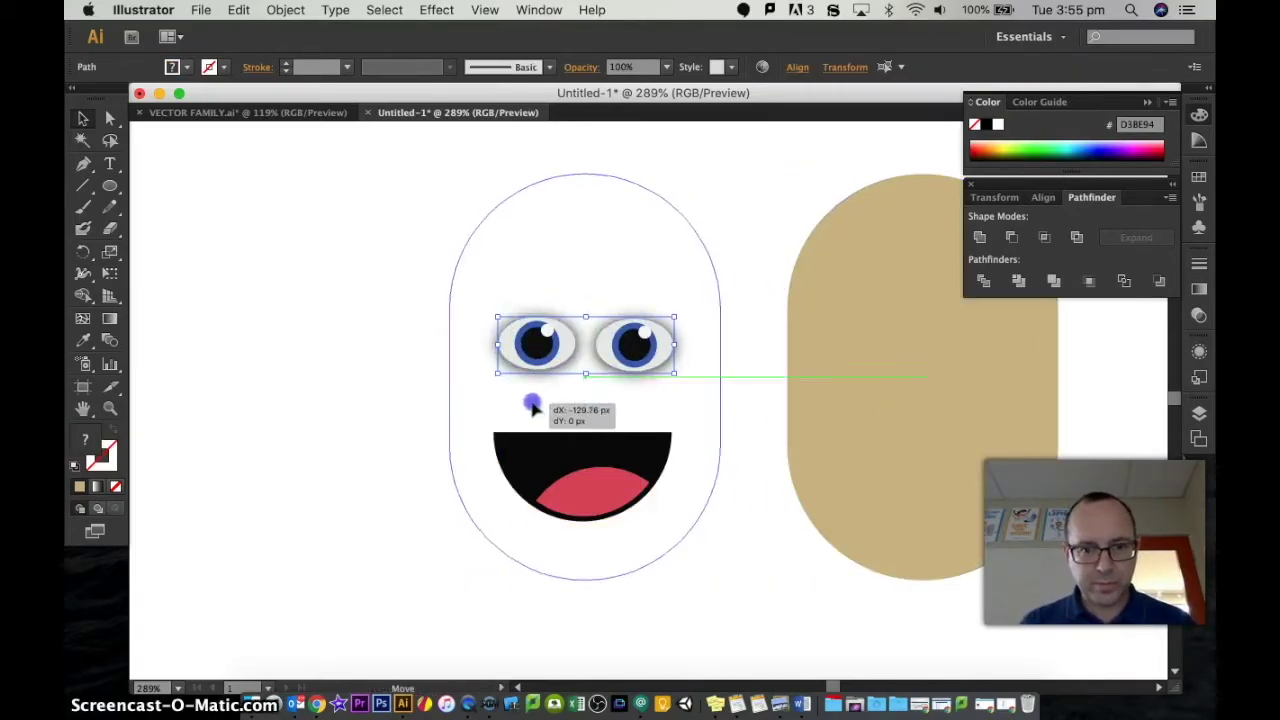
pyautogui.click(371, 357)
pyautogui.hotkey('ctrl', 'z')
pyautogui.click(508, 394)
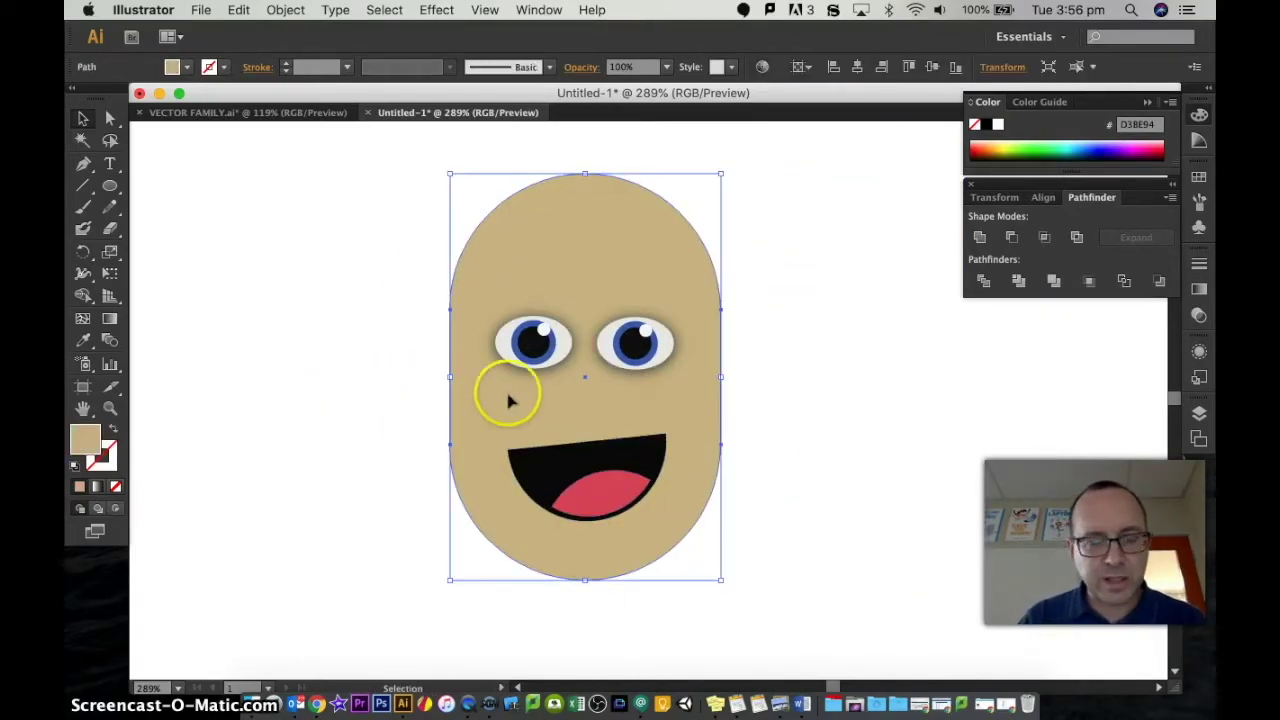
pyautogui.click(110, 186)
# Draw a small ellipse beside the head and fill it a darker tan
pyautogui.click(192, 229)
pyautogui.moveTo(267, 292)
pyautogui.mouseDown()
pyautogui.moveTo(313, 371)
pyautogui.moveTo(354, 393)
pyautogui.mouseUp()
pyautogui.click(80, 117)
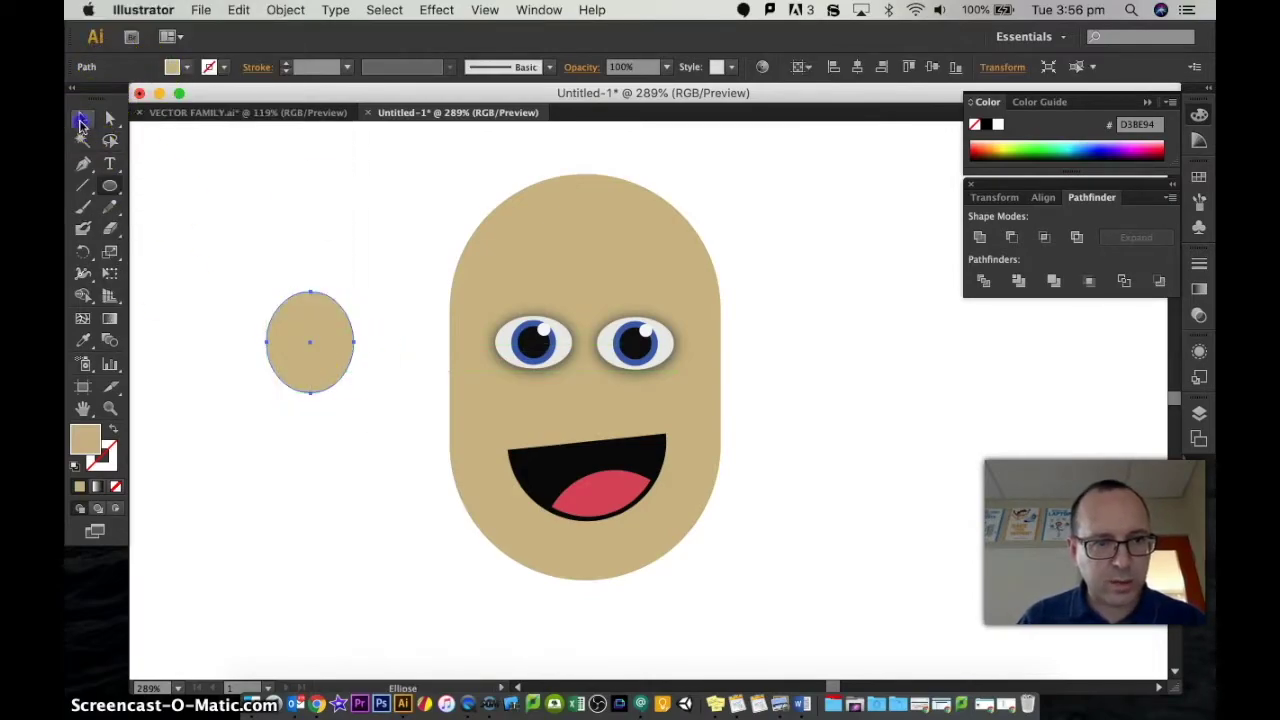
pyautogui.click(437, 229)
pyautogui.click(309, 335)
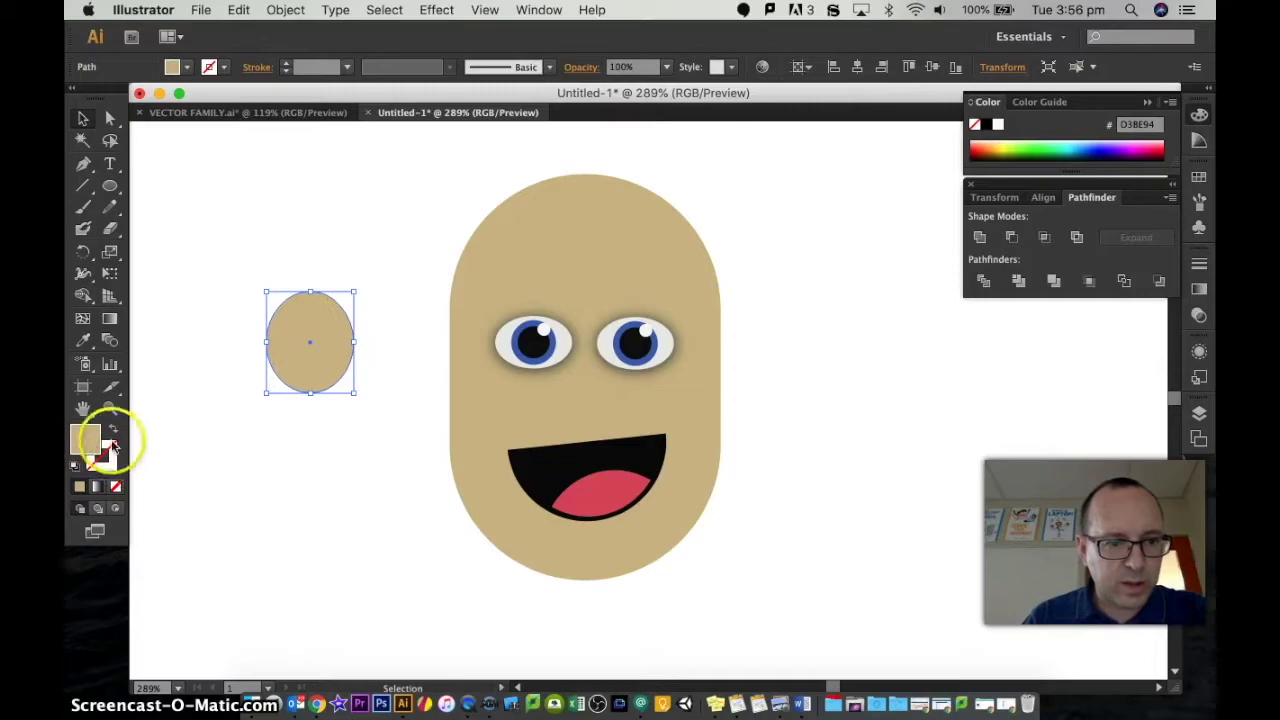
pyautogui.doubleClick(80, 442)
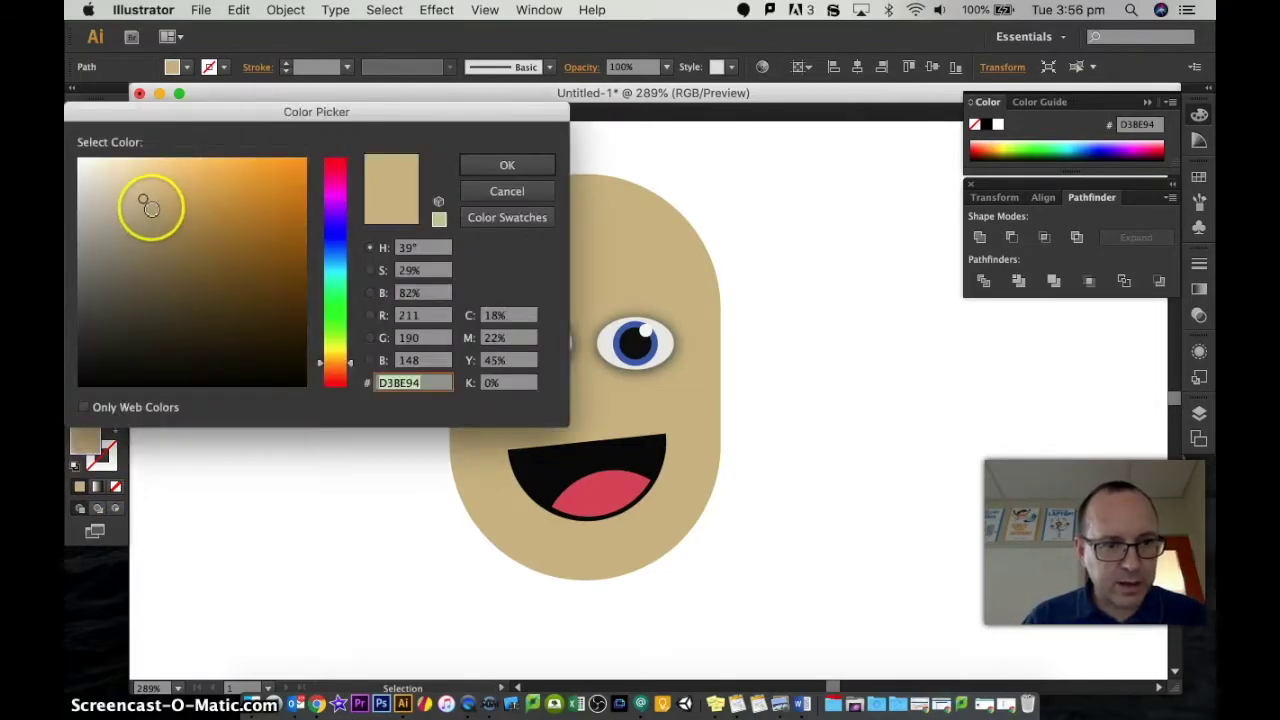
pyautogui.click(151, 216)
pyautogui.click(507, 166)
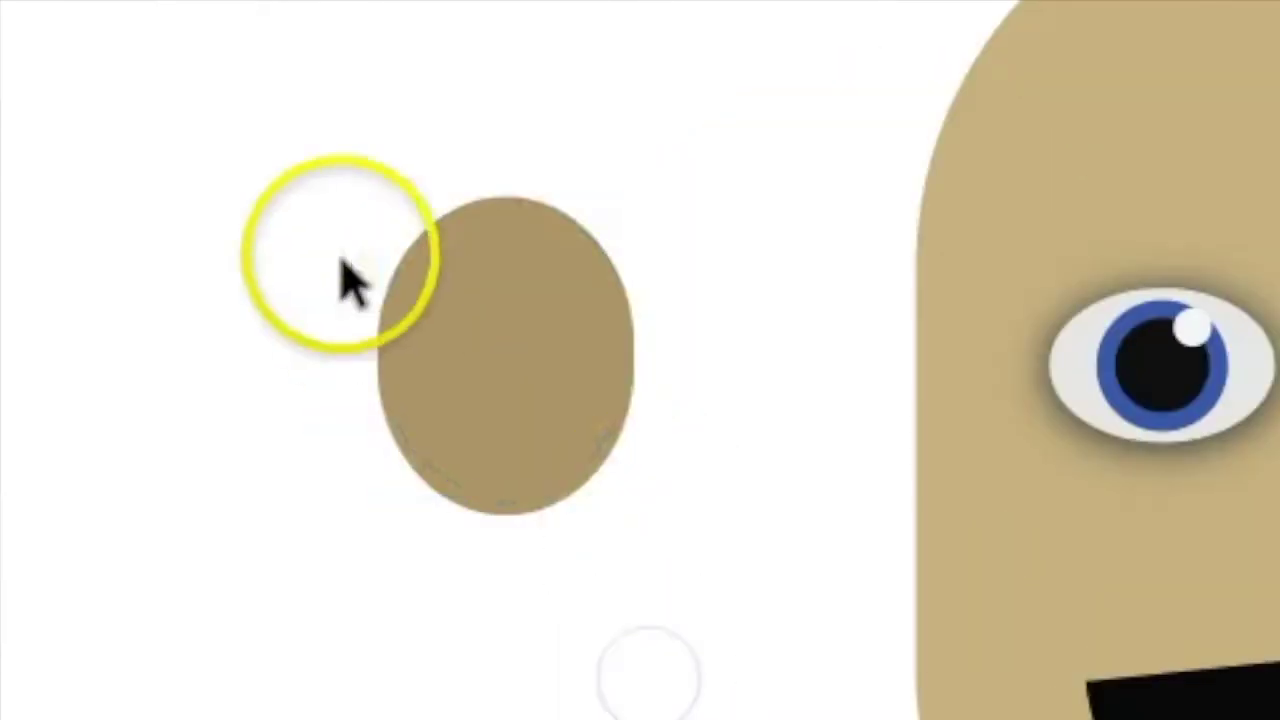
# Subtract a raised duplicate with Minus Front to form a crescent nose on the face
pyautogui.moveTo(250, 314); pyautogui.dragTo(377, 430)
pyautogui.click(1040, 240)
pyautogui.click(1011, 238)
pyautogui.click(307, 433)
pyautogui.click(267, 350)
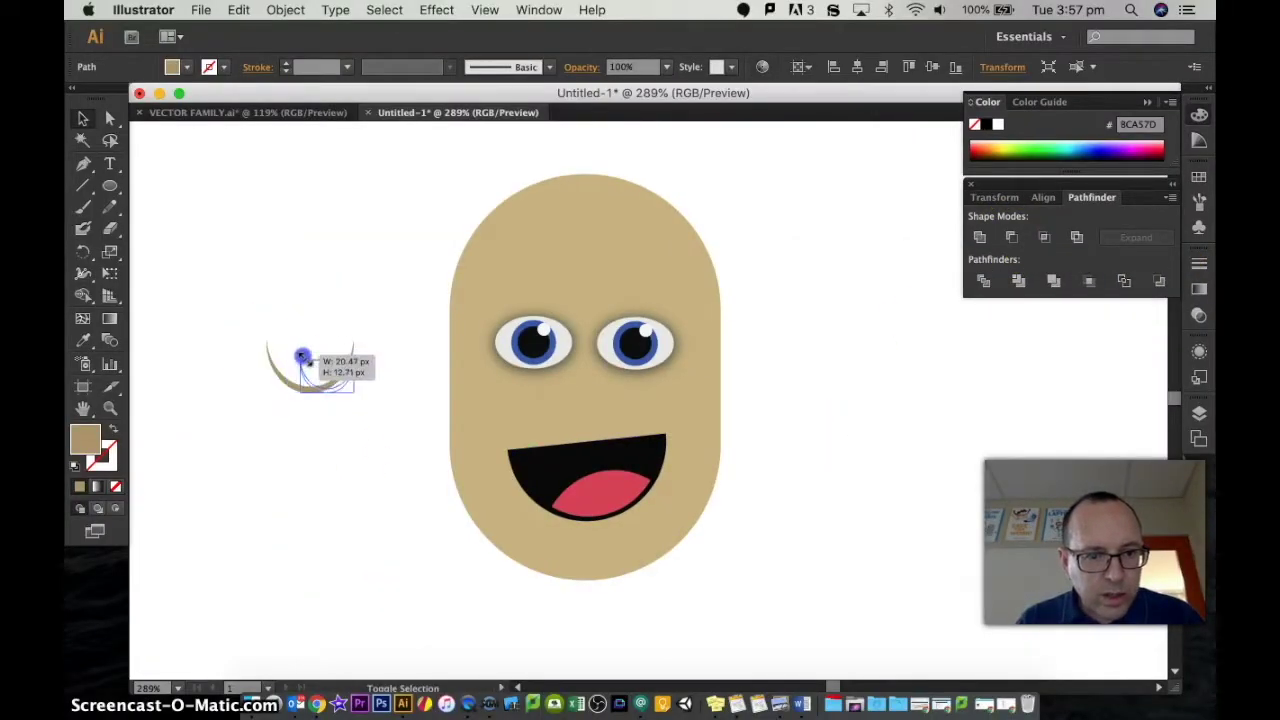
pyautogui.click(322, 464)
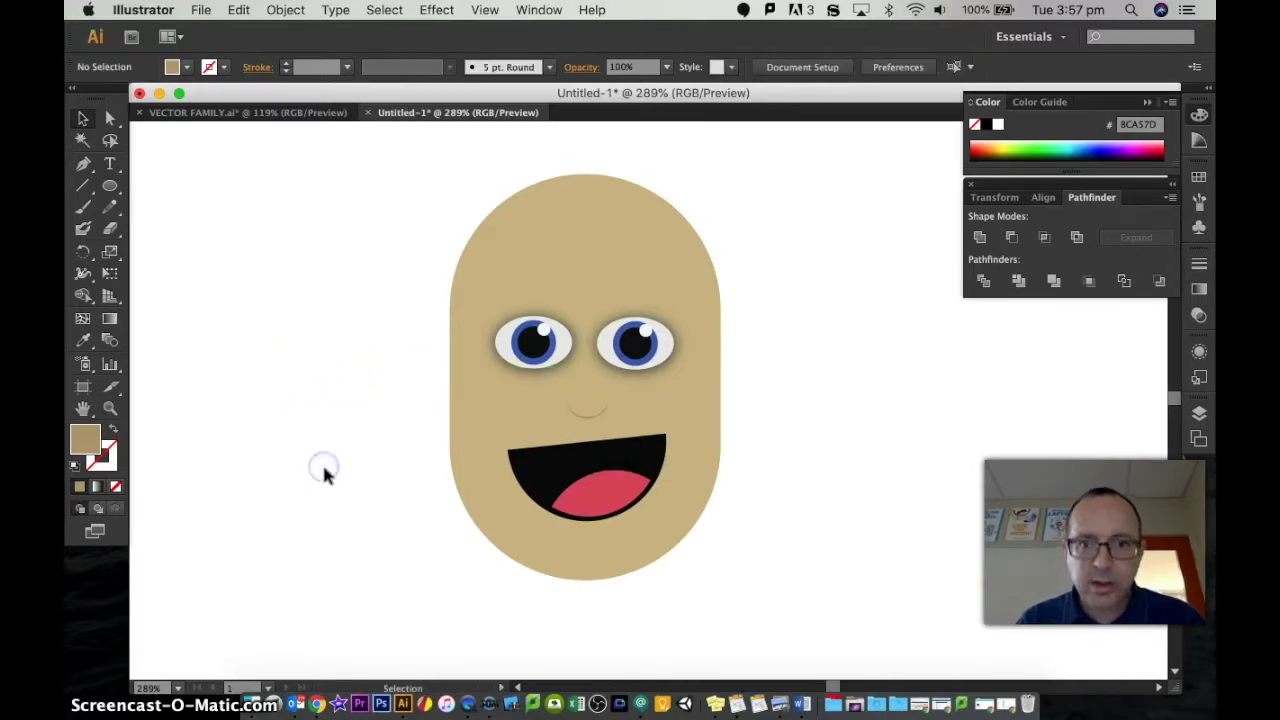
pyautogui.click(579, 413)
pyautogui.click(1086, 463)
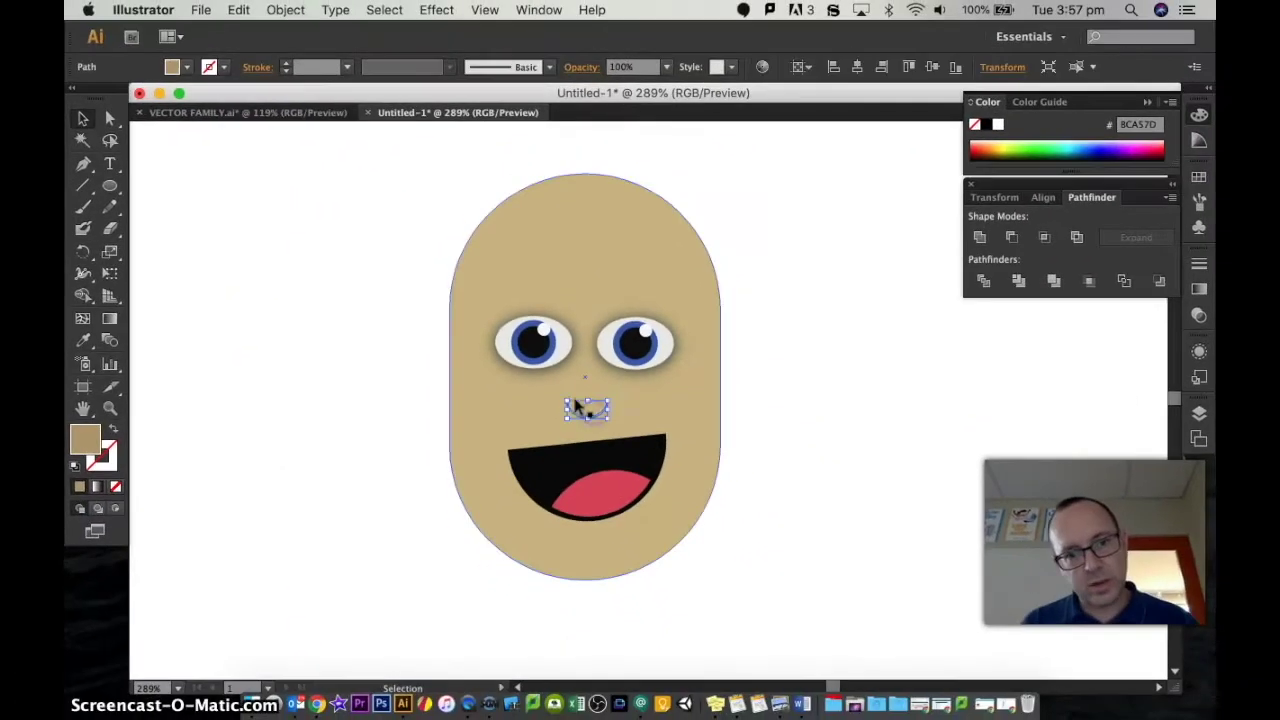
pyautogui.moveTo(352, 395); pyautogui.dragTo(364, 396)
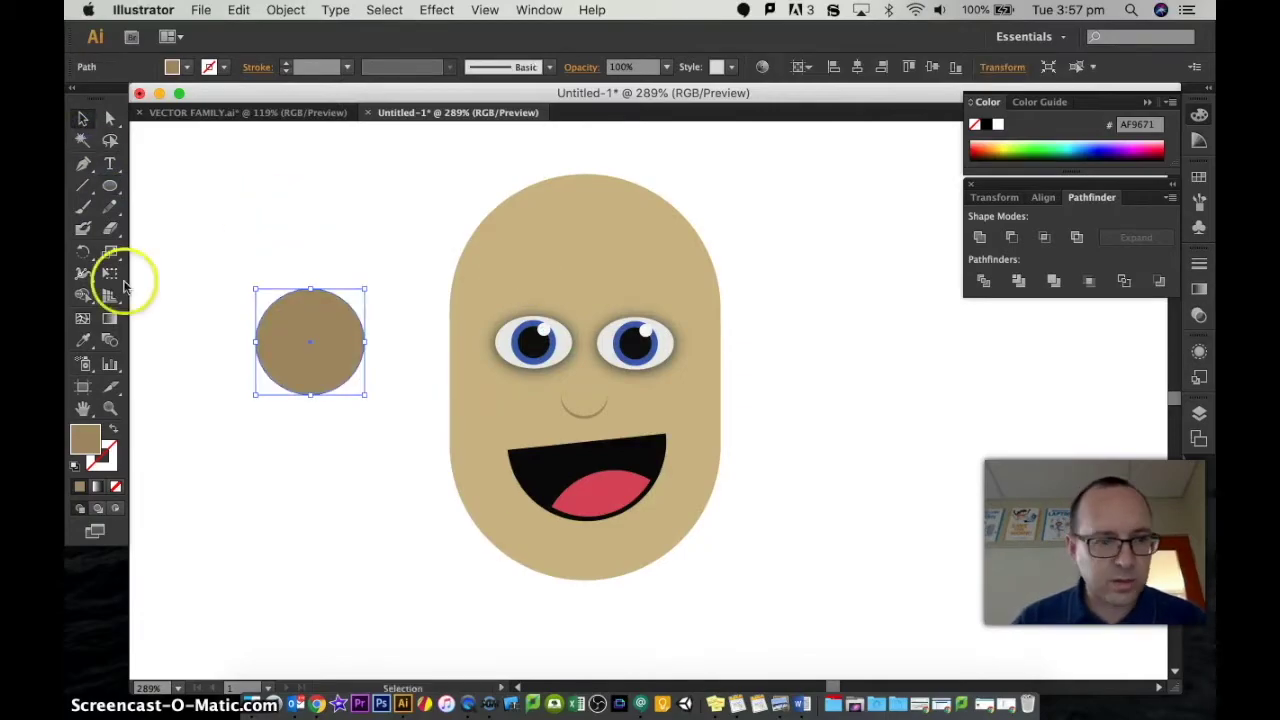
# Fill the circle with the head's tan and centre a smaller copy inside it
pyautogui.click(83, 340)
pyautogui.click(517, 256)
pyautogui.press('v')
pyautogui.click(237, 205)
pyautogui.click(320, 334)
pyautogui.moveTo(320, 334); pyautogui.dragTo(330, 282)
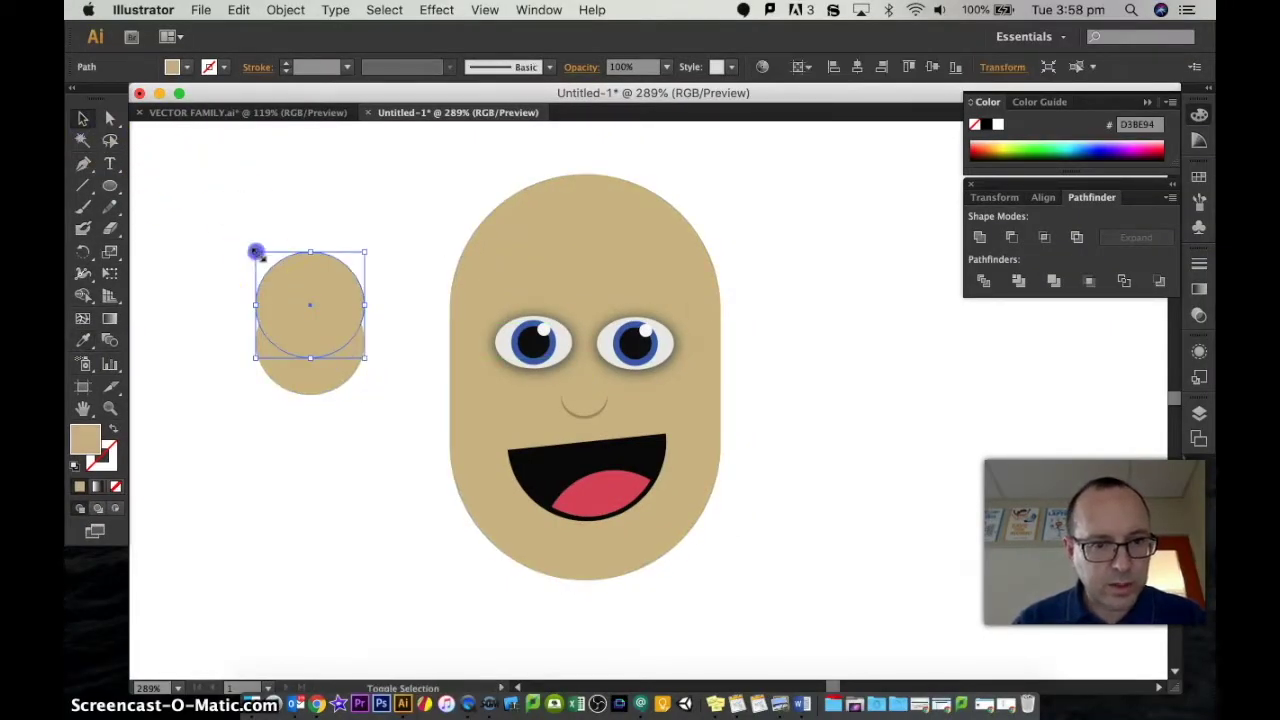
pyautogui.moveTo(330, 335); pyautogui.dragTo(311, 354)
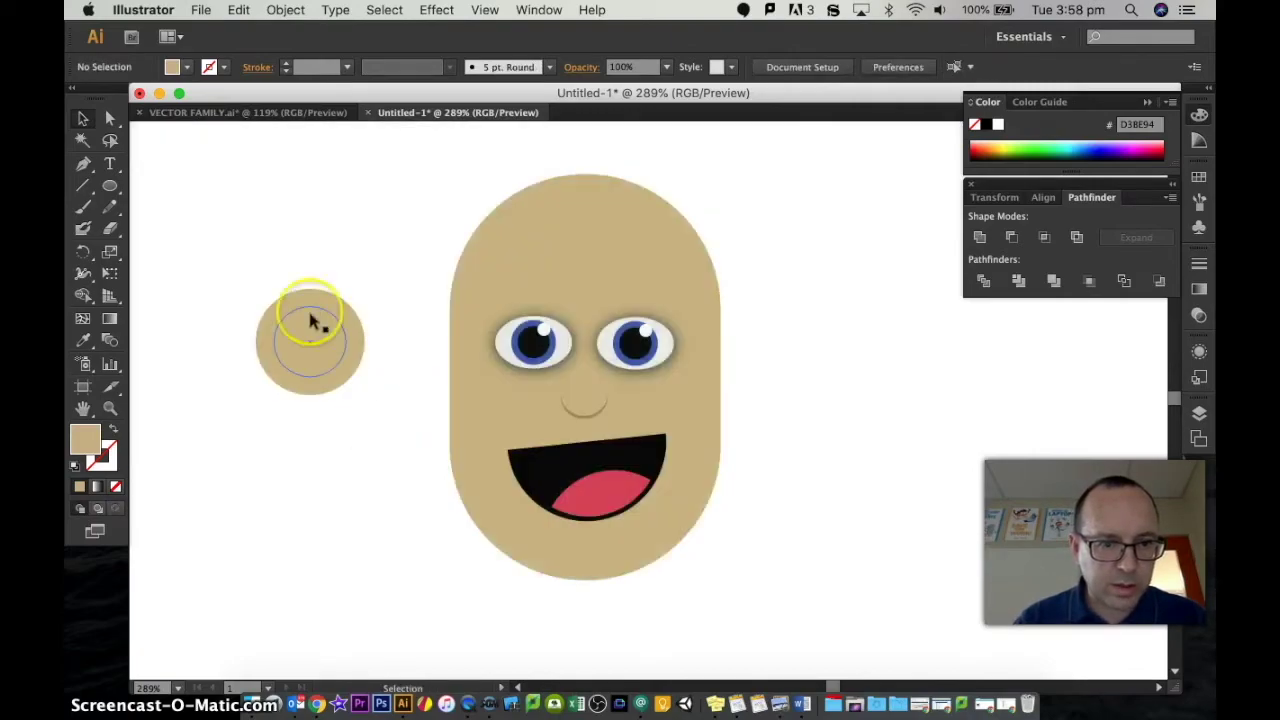
# Make the inner circle darker tan and squash both into an ear on the head's left edge
pyautogui.doubleClick(84, 439)
pyautogui.click(166, 224)
pyautogui.press('Return')
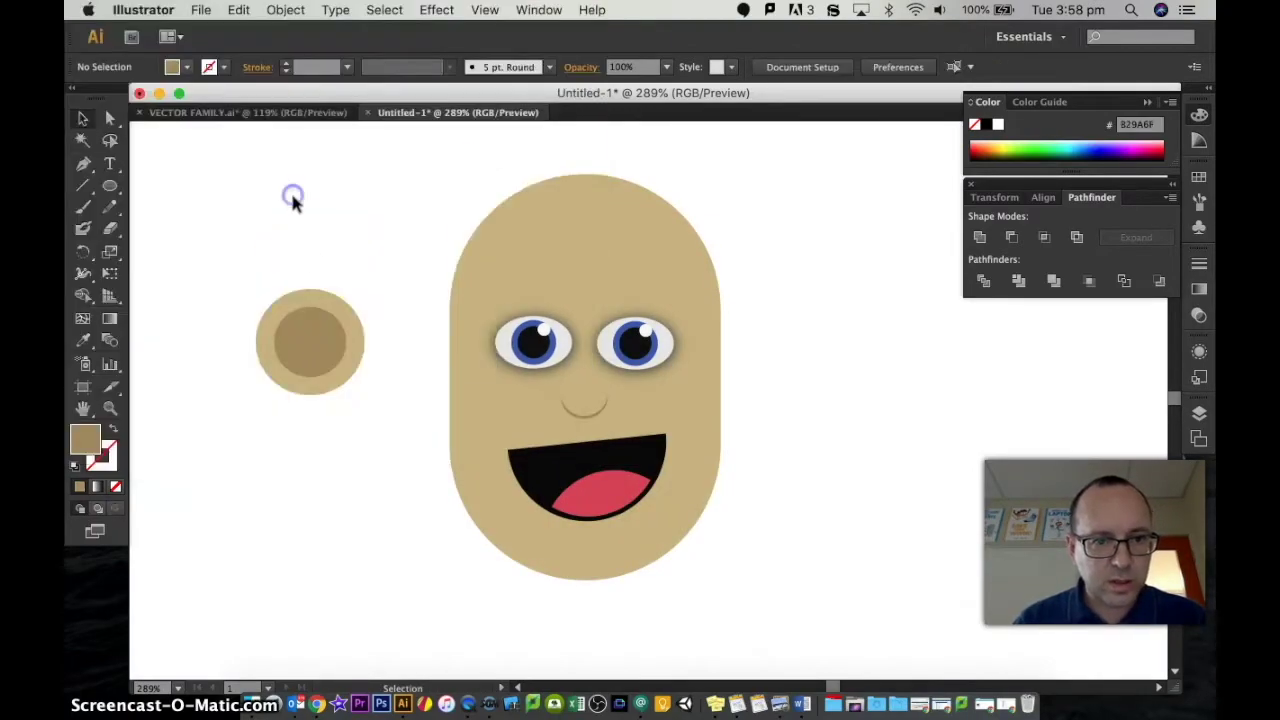
pyautogui.moveTo(357, 410); pyautogui.dragTo(323, 343)
pyautogui.rightClick(330, 350)
pyautogui.moveTo(373, 578)
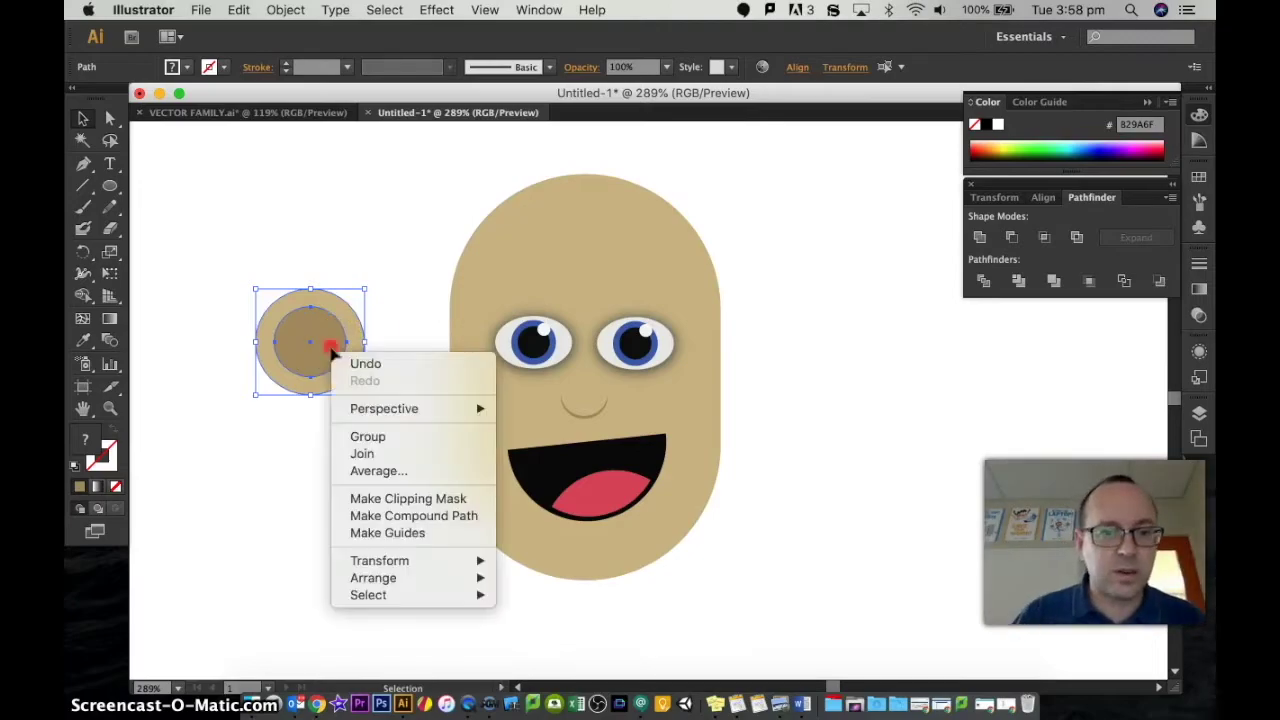
pyautogui.click(548, 598)
pyautogui.moveTo(401, 358)
pyautogui.mouseDown()
pyautogui.moveTo(443, 340)
pyautogui.moveTo(375, 383)
pyautogui.mouseUp()
# Add a horizontally flipped ear copy on the right and send both ears behind the head
pyautogui.moveTo(445, 365); pyautogui.dragTo(703, 355)
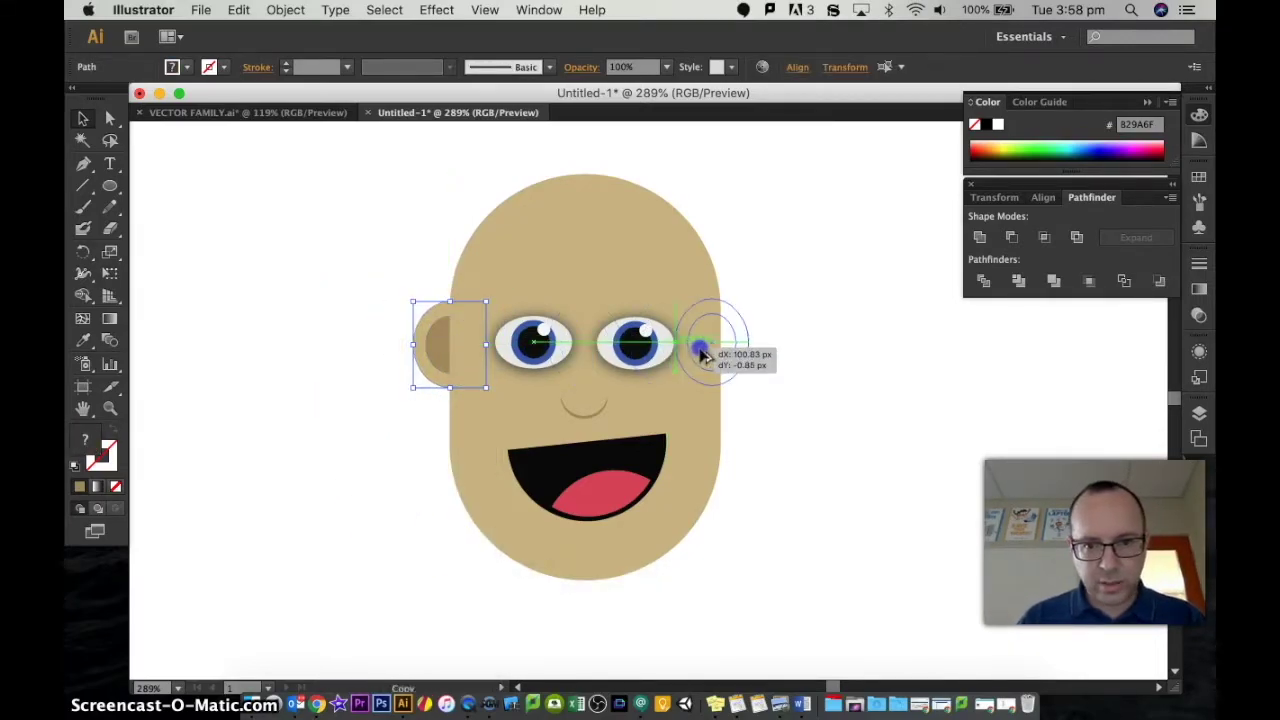
pyautogui.click(791, 423)
pyautogui.click(734, 300)
pyautogui.moveTo(734, 277); pyautogui.dragTo(754, 289)
pyautogui.click(870, 558)
pyautogui.hotkey('ctrl', 'shift', '[')
pyautogui.click(870, 558)
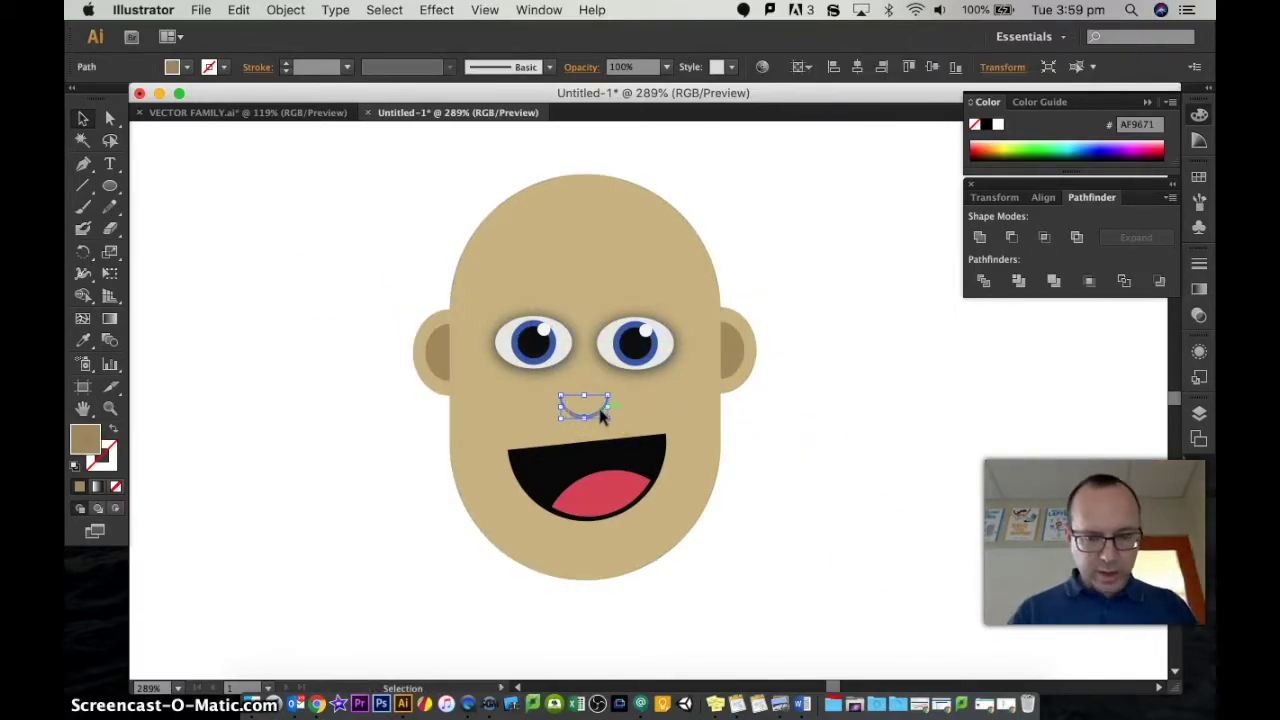
# Recolour the chin curve a darker tan
pyautogui.click(590, 565)
pyautogui.doubleClick(85, 438)
pyautogui.click(506, 163)
pyautogui.click(314, 214)
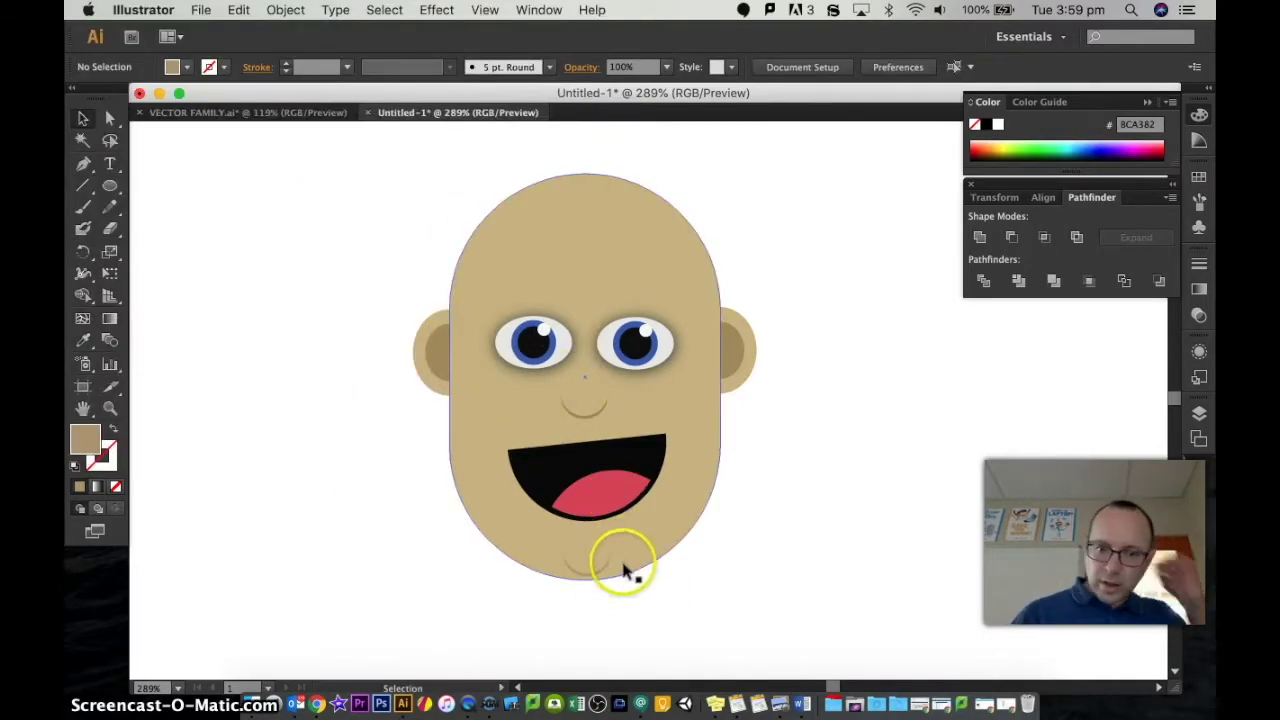
pyautogui.click(618, 566)
pyautogui.click(340, 215)
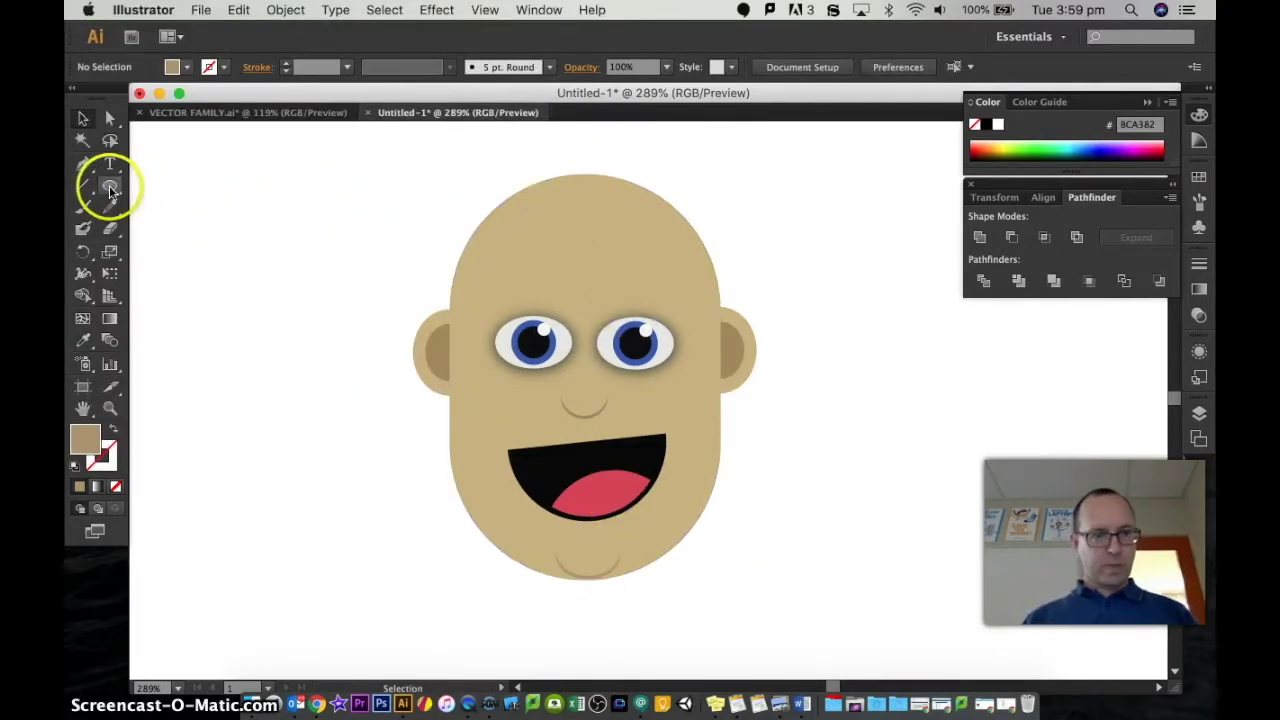
# Draw a black circle, shrink it to curl size and move it against the head
pyautogui.moveTo(250, 257); pyautogui.dragTo(366, 374)
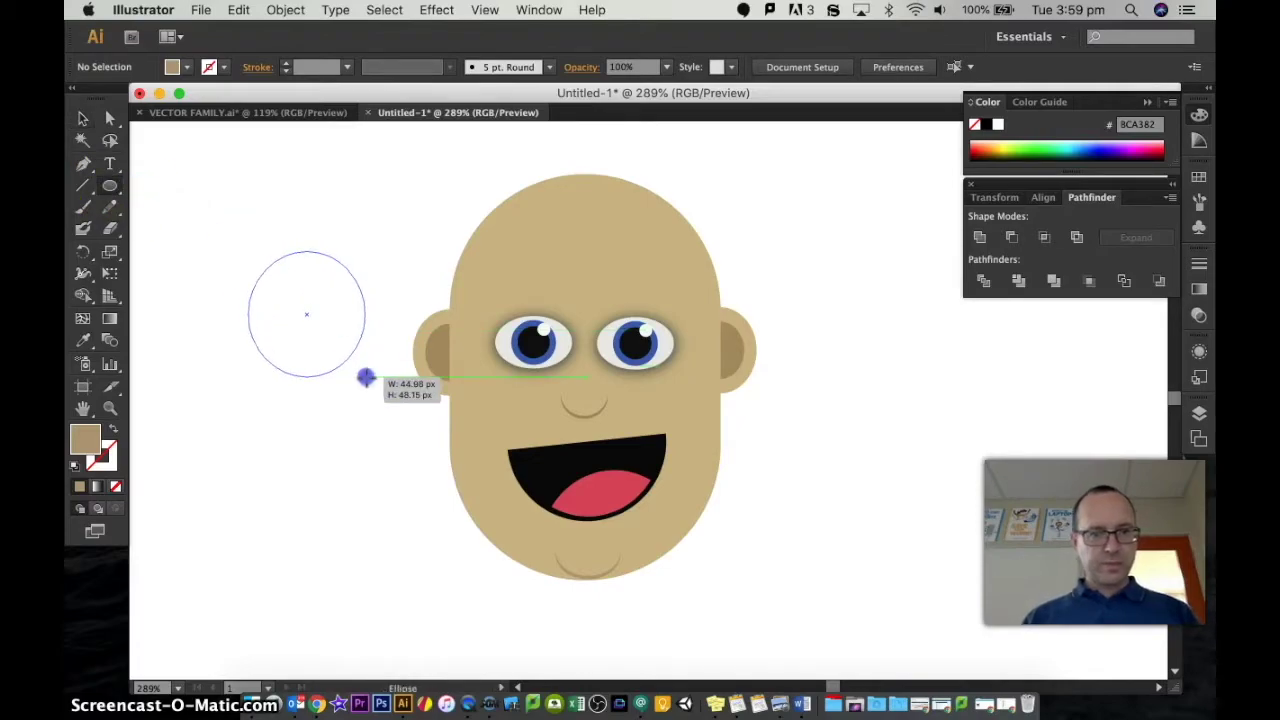
pyautogui.doubleClick(86, 440)
pyautogui.click(80, 366)
pyautogui.click(516, 165)
pyautogui.click(84, 119)
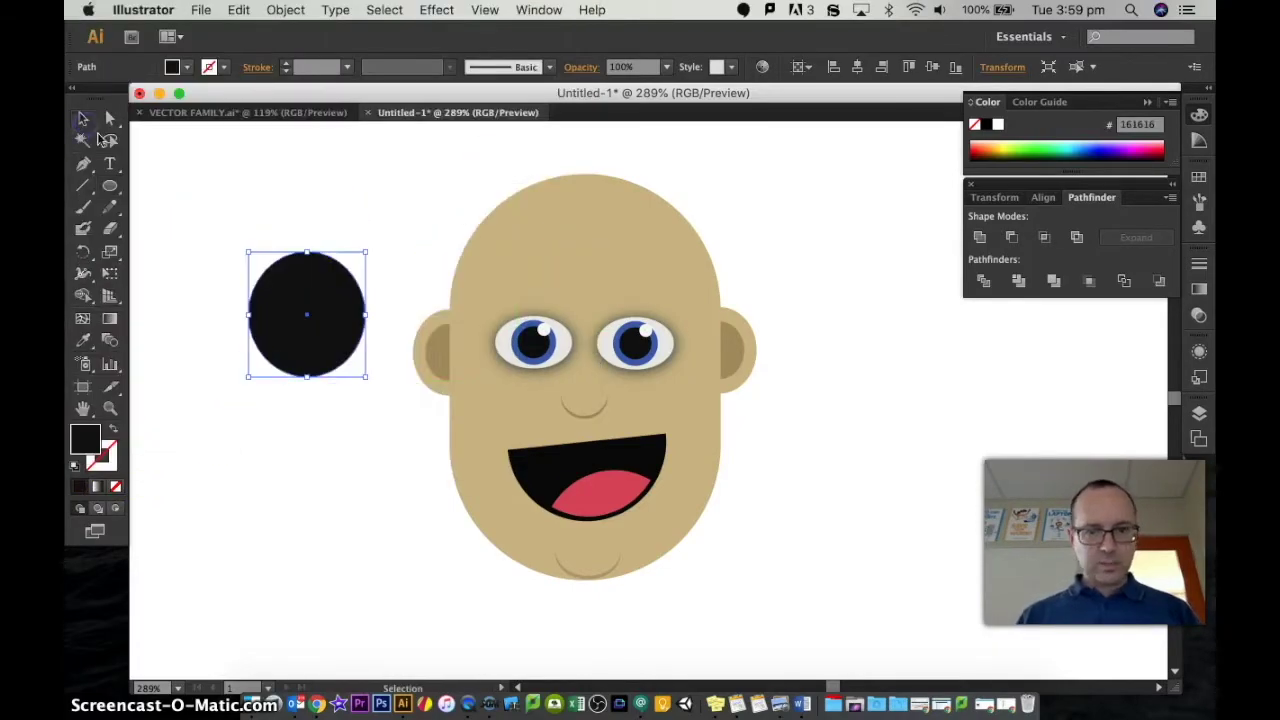
pyautogui.moveTo(297, 287); pyautogui.dragTo(297, 305)
pyautogui.moveTo(340, 330)
pyautogui.mouseDown()
pyautogui.moveTo(441, 293)
pyautogui.moveTo(528, 200)
pyautogui.moveTo(709, 217)
pyautogui.moveTo(458, 418)
pyautogui.mouseUp()
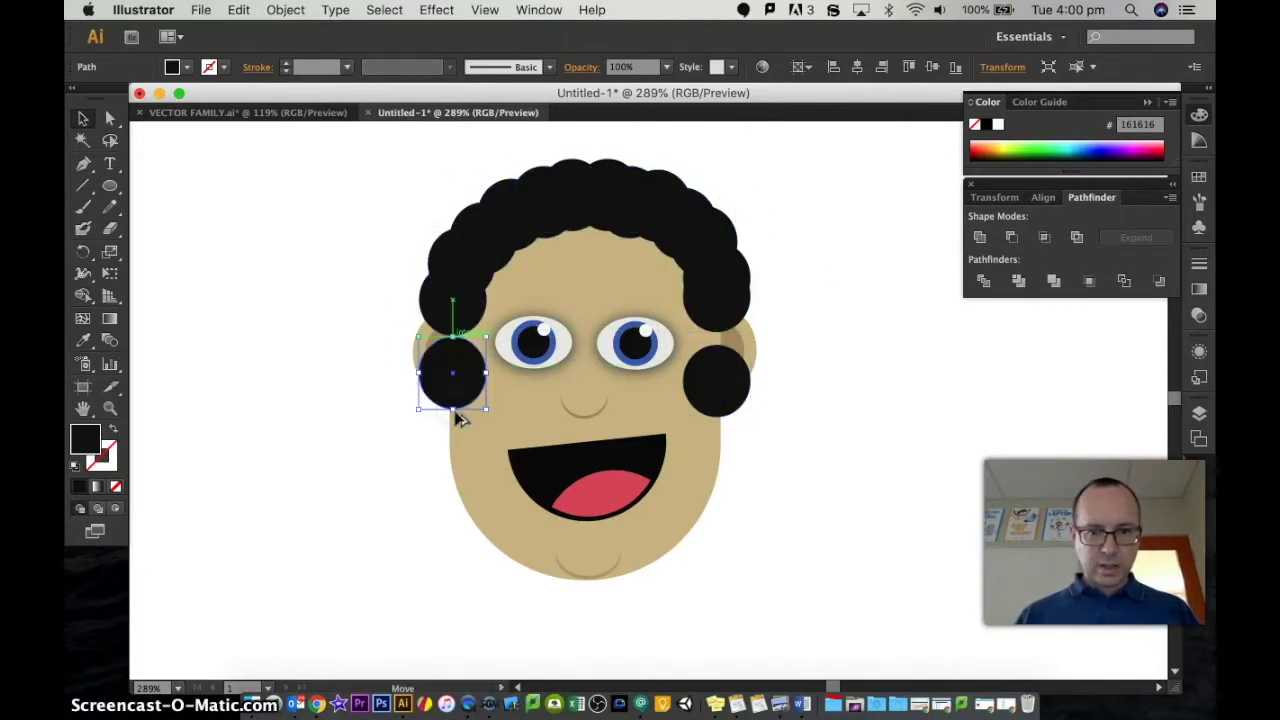
# Send both side curls to the back behind the face
pyautogui.keyDown('shift'); pyautogui.click(720, 385); pyautogui.keyUp('shift')
pyautogui.rightClick(722, 383)
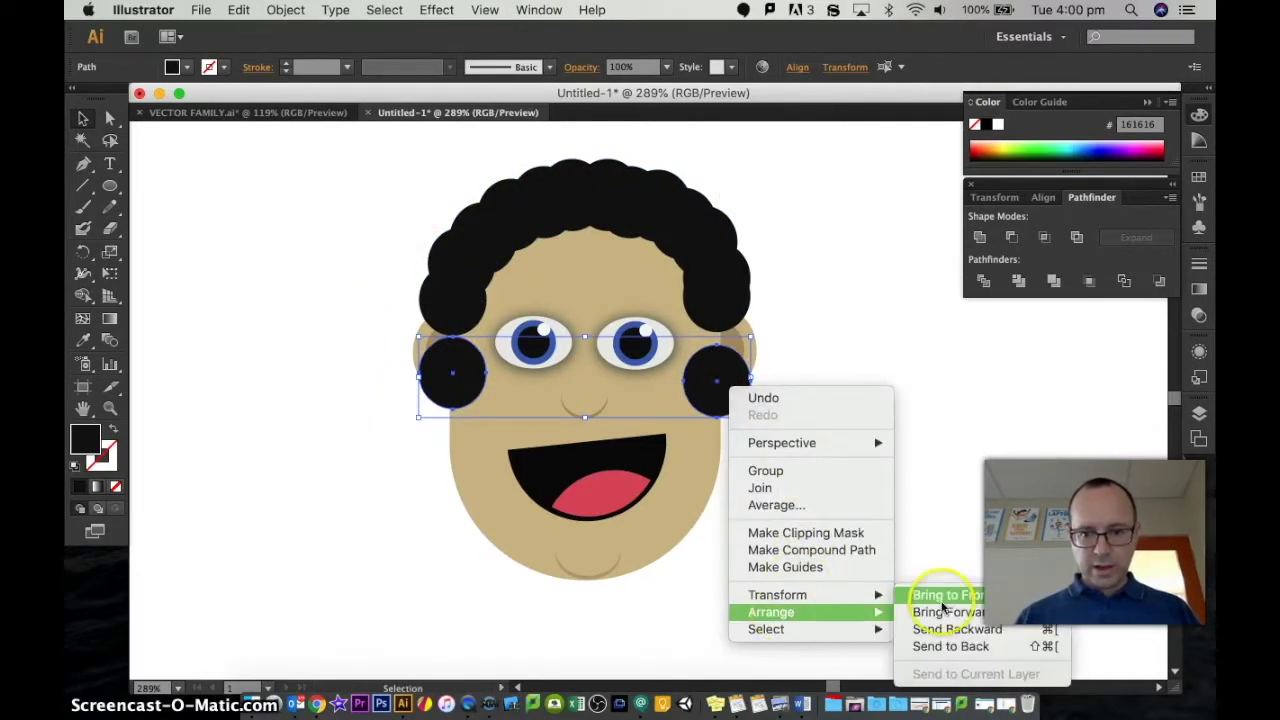
pyautogui.click(935, 648)
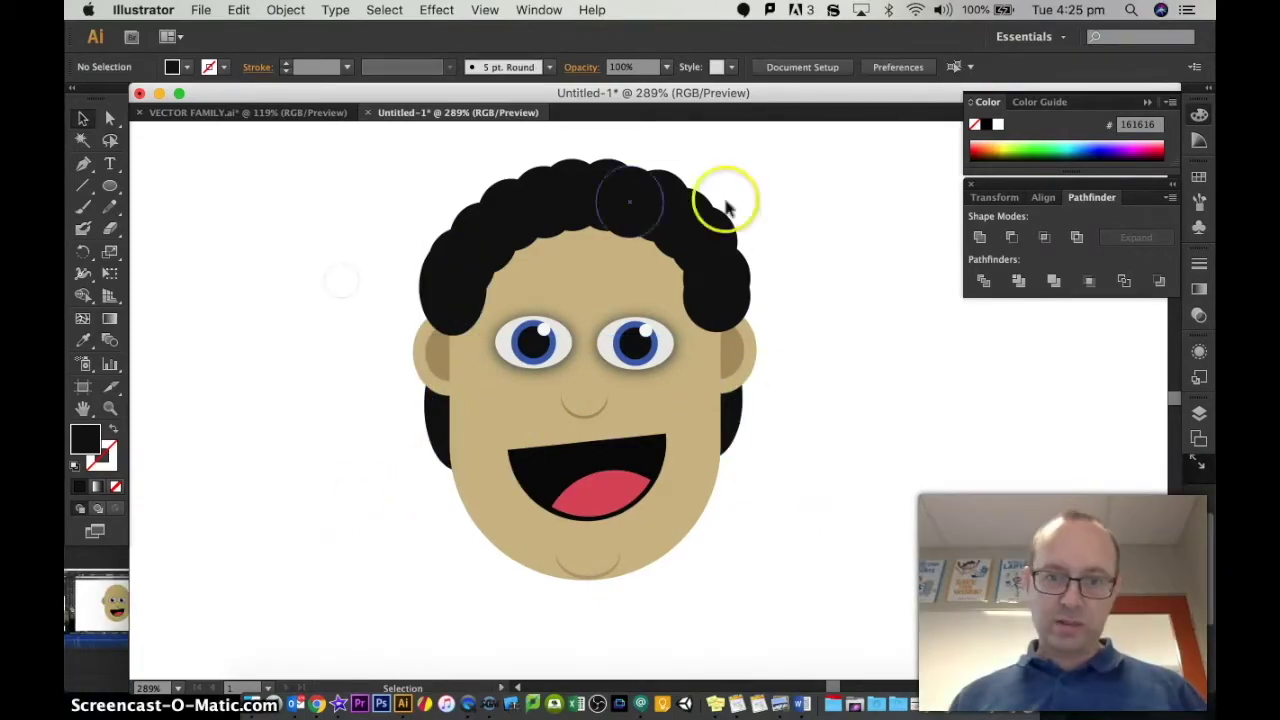
pyautogui.click(750, 316)
pyautogui.click(815, 497)
pyautogui.scroll(-2, 815, 497)
# Draw a tall black ellipse of long hair and send the neck behind the face
pyautogui.press('l')
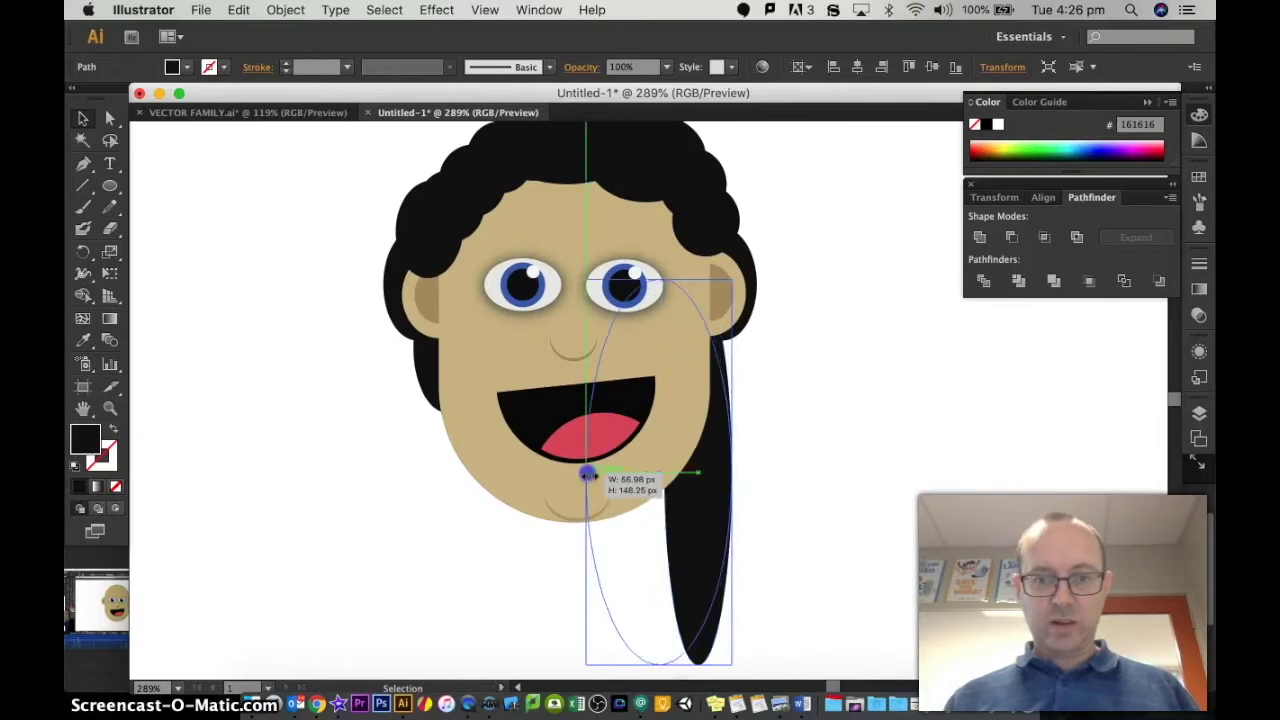
pyautogui.moveTo(658, 408); pyautogui.dragTo(586, 664)
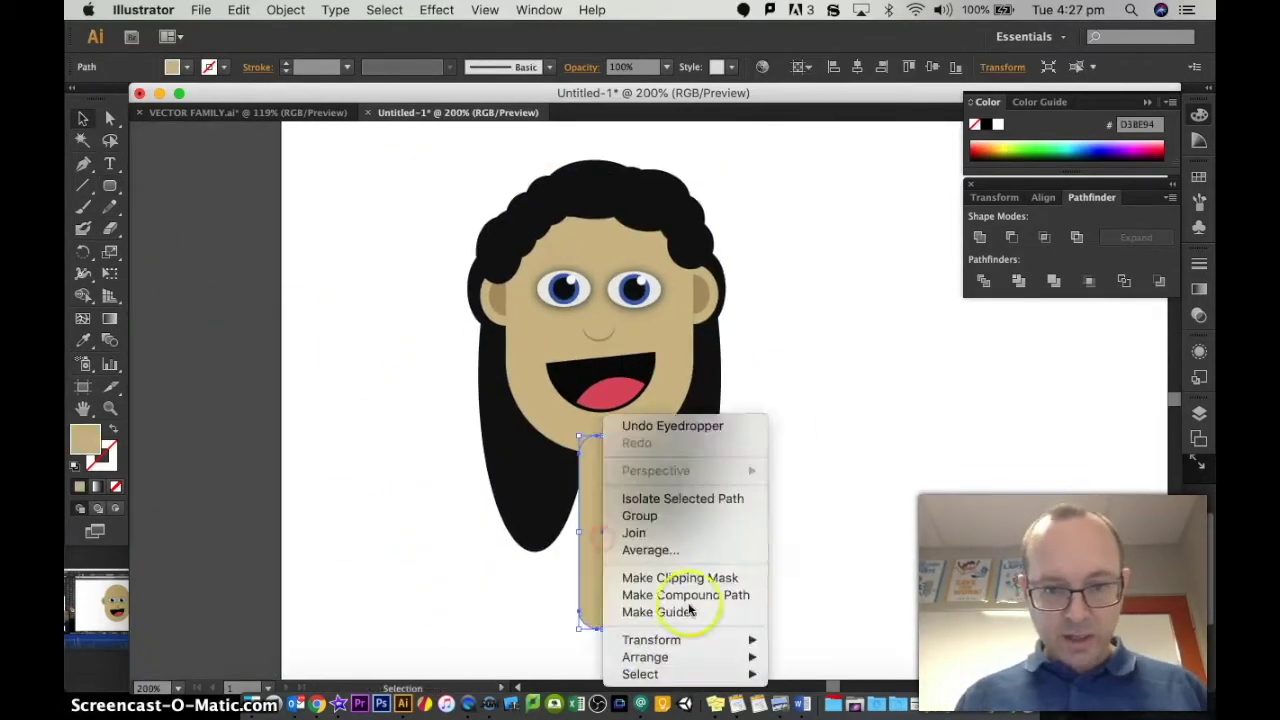
pyautogui.hotkey('ctrl', '[')
pyautogui.click(906, 534)
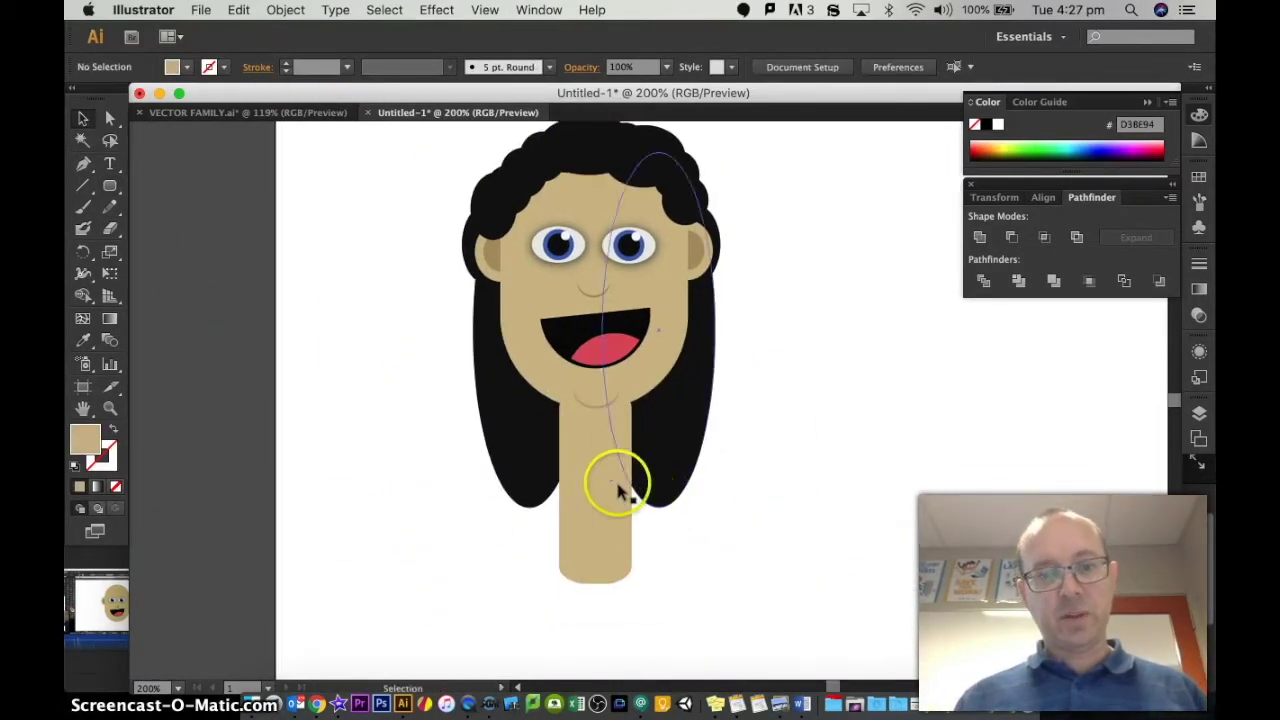
# Copy limb rectangles down for the legs and rotate an arm outward at the shoulder
pyautogui.scroll(-3, 617, 491)
pyautogui.moveTo(580, 535)
pyautogui.mouseDown()
pyautogui.moveTo(482, 458)
pyautogui.moveTo(569, 486)
pyautogui.moveTo(541, 490)
pyautogui.moveTo(543, 357)
pyautogui.mouseUp()
pyautogui.moveTo(514, 400)
pyautogui.mouseDown()
pyautogui.moveTo(699, 277)
pyautogui.moveTo(620, 409)
pyautogui.mouseUp()
pyautogui.rightClick(620, 409)
pyautogui.moveTo(110, 186); pyautogui.dragTo(160, 208)
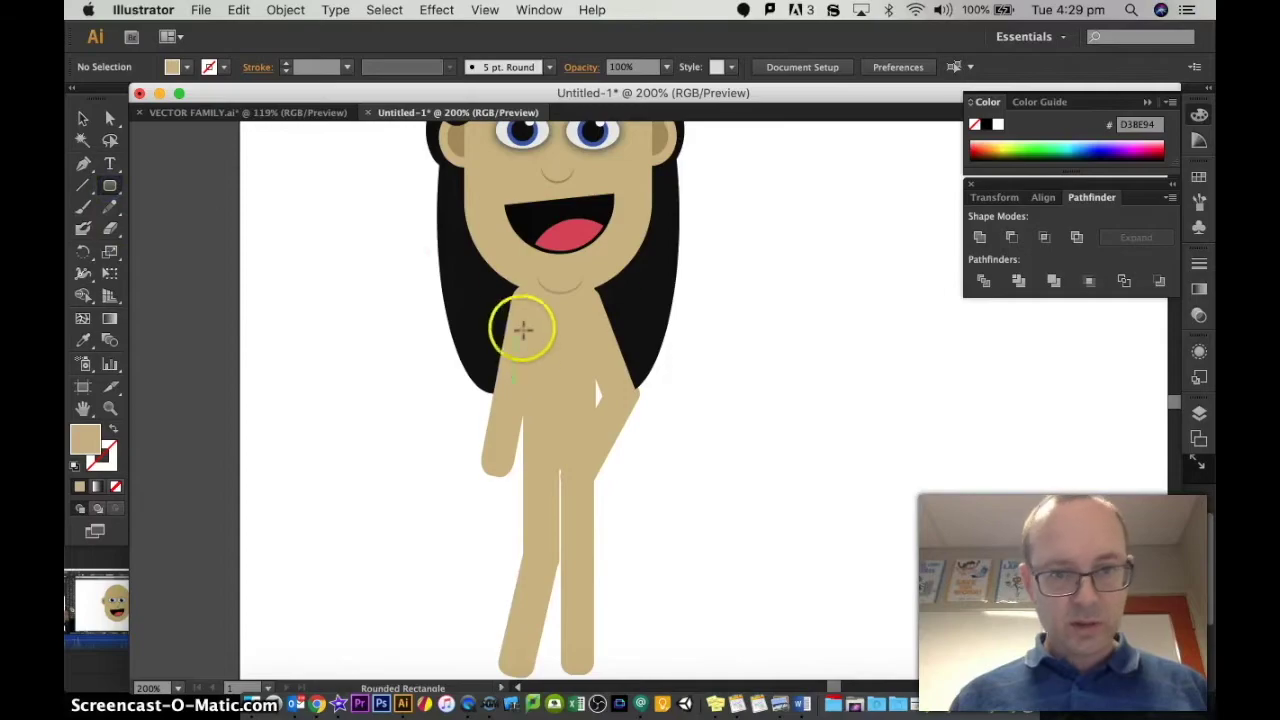
# Draw a rounded-rectangle torso filled dark red
pyautogui.moveTo(577, 404); pyautogui.dragTo(600, 512)
pyautogui.doubleClick(85, 438)
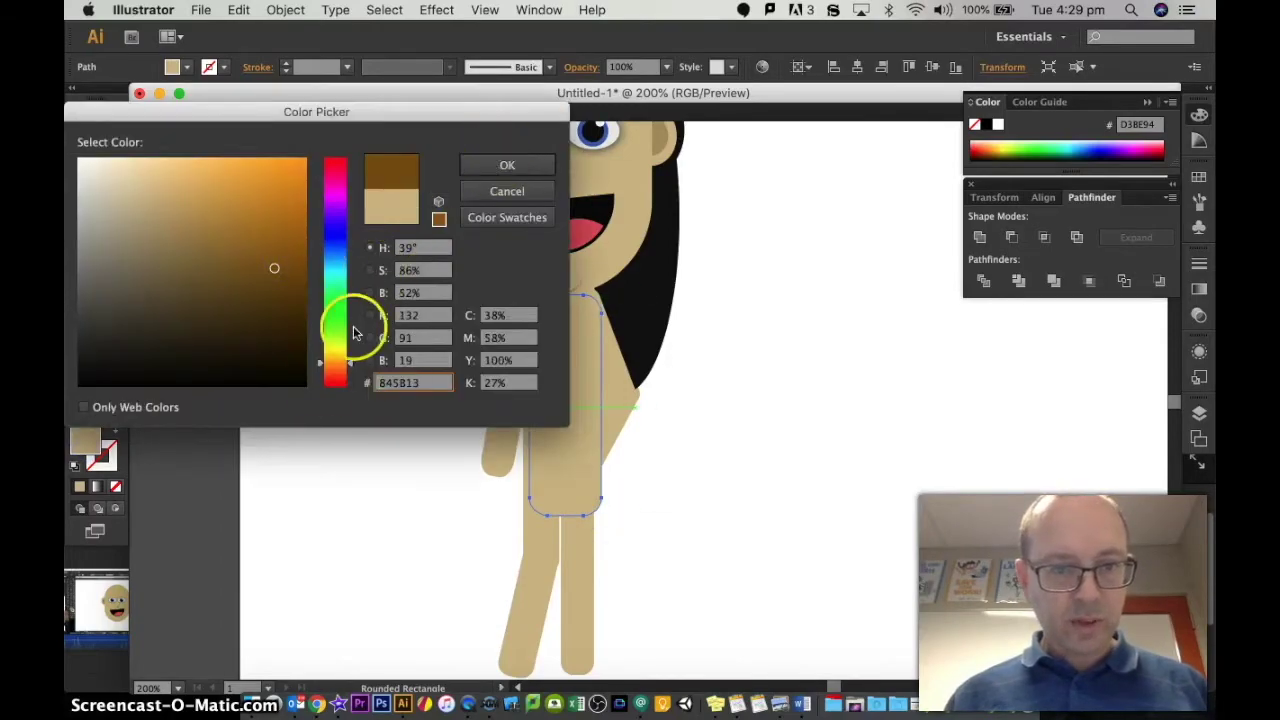
pyautogui.click(283, 215)
pyautogui.click(507, 165)
pyautogui.press('v')
pyautogui.click(629, 477)
# Add dark shorts and a red sleeve bar across the shoulders
pyautogui.scroll(2, 717, 485)
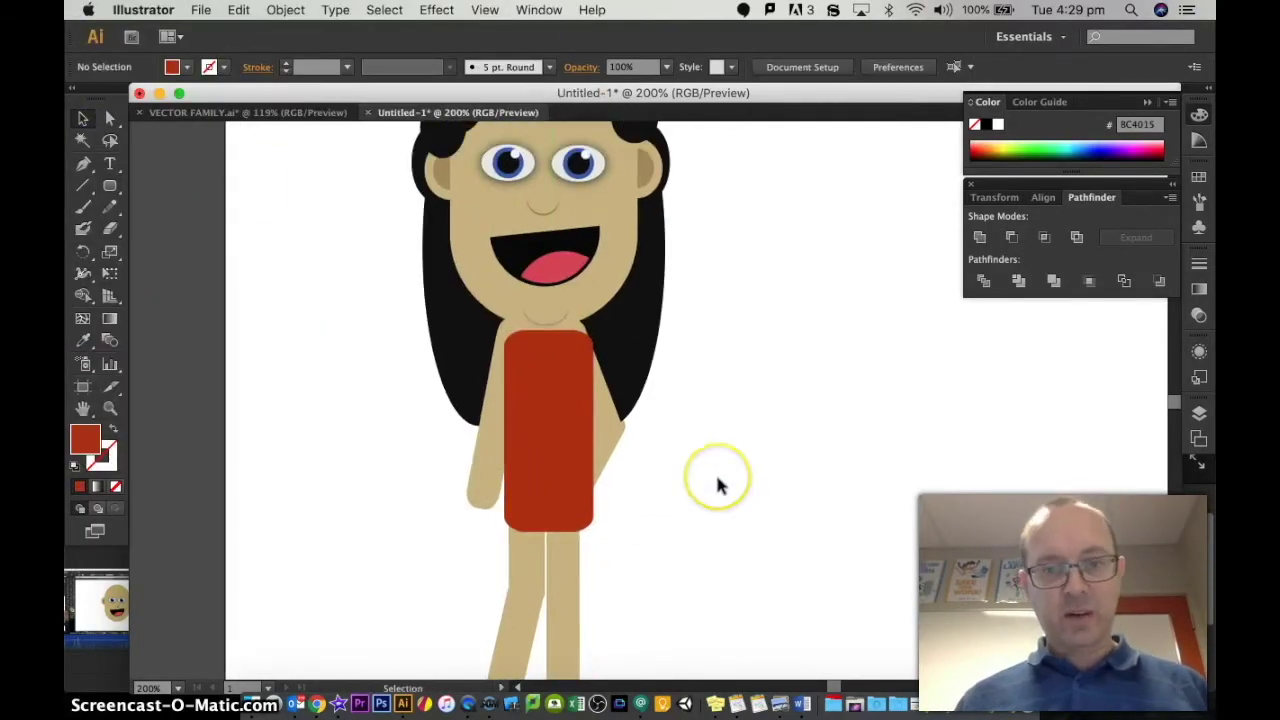
pyautogui.moveTo(597, 580)
pyautogui.mouseDown()
pyautogui.moveTo(503, 508)
pyautogui.moveTo(549, 503)
pyautogui.mouseUp()
pyautogui.scroll(-2, 634, 534)
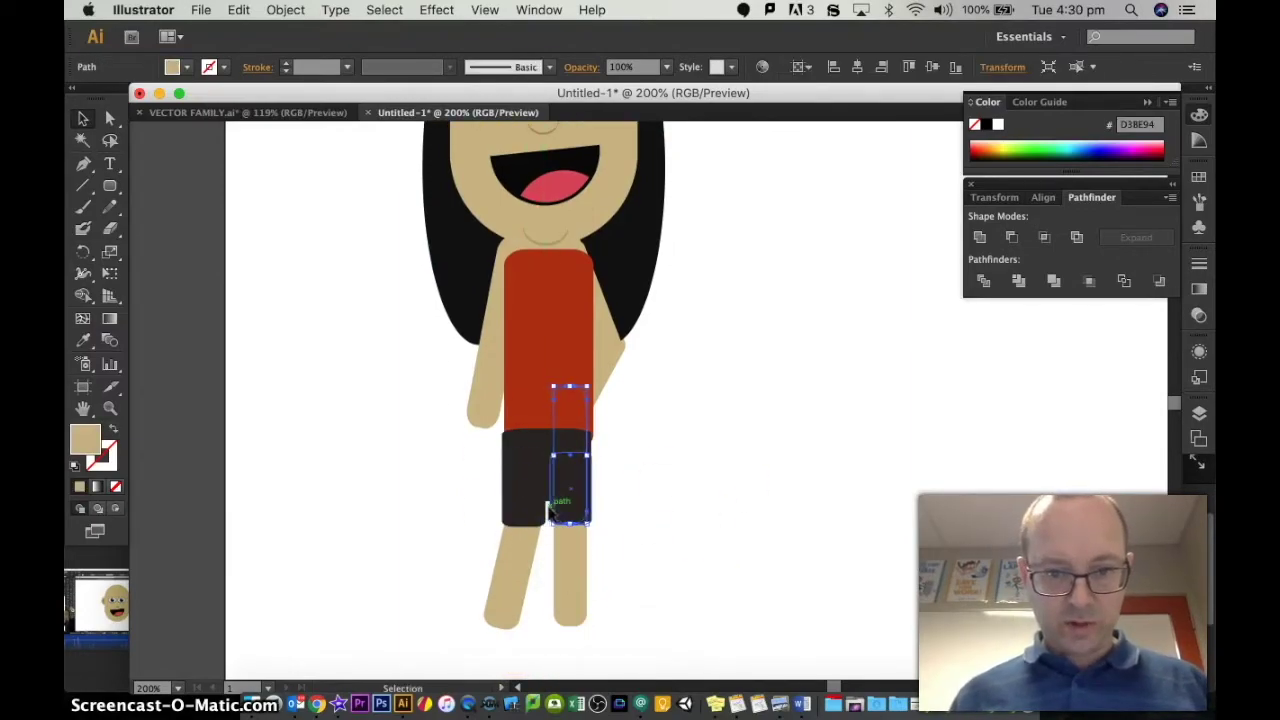
pyautogui.scroll(2, 548, 512)
pyautogui.press('i')
pyautogui.click(551, 380)
pyautogui.moveTo(492, 522); pyautogui.dragTo(494, 355)
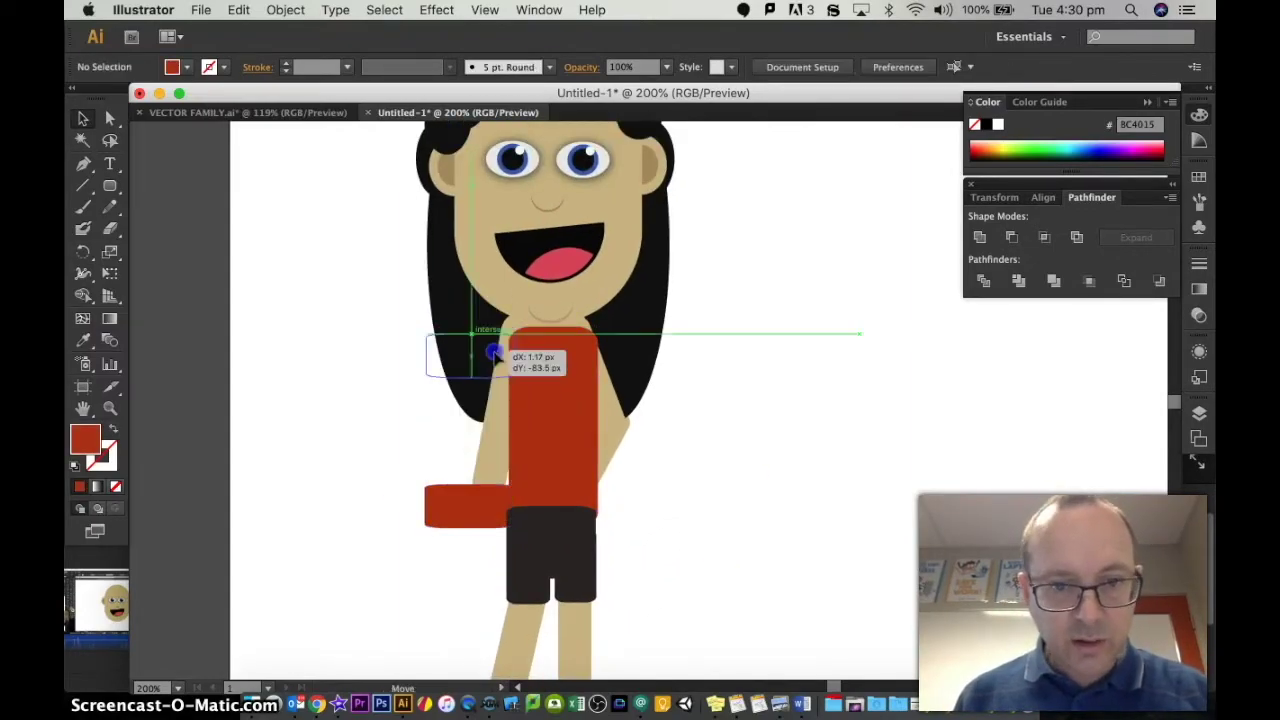
pyautogui.click(543, 391)
pyautogui.click(614, 408)
pyautogui.click(797, 397)
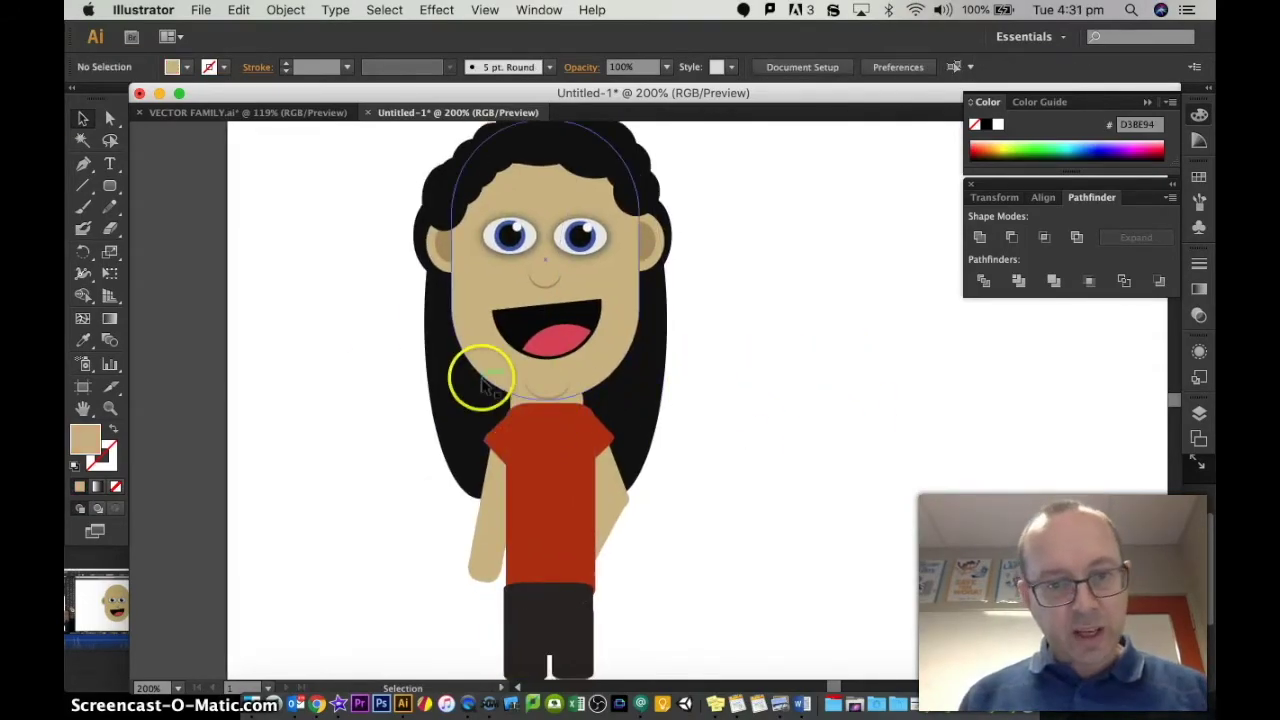
pyautogui.click(484, 386)
# Place a flipped, narrowed 3-sided polygon on the shirt neckline as a tan V-neck
pyautogui.moveTo(112, 190); pyautogui.dragTo(174, 249)
pyautogui.click(330, 324)
pyautogui.click(631, 272)
pyautogui.click(745, 308)
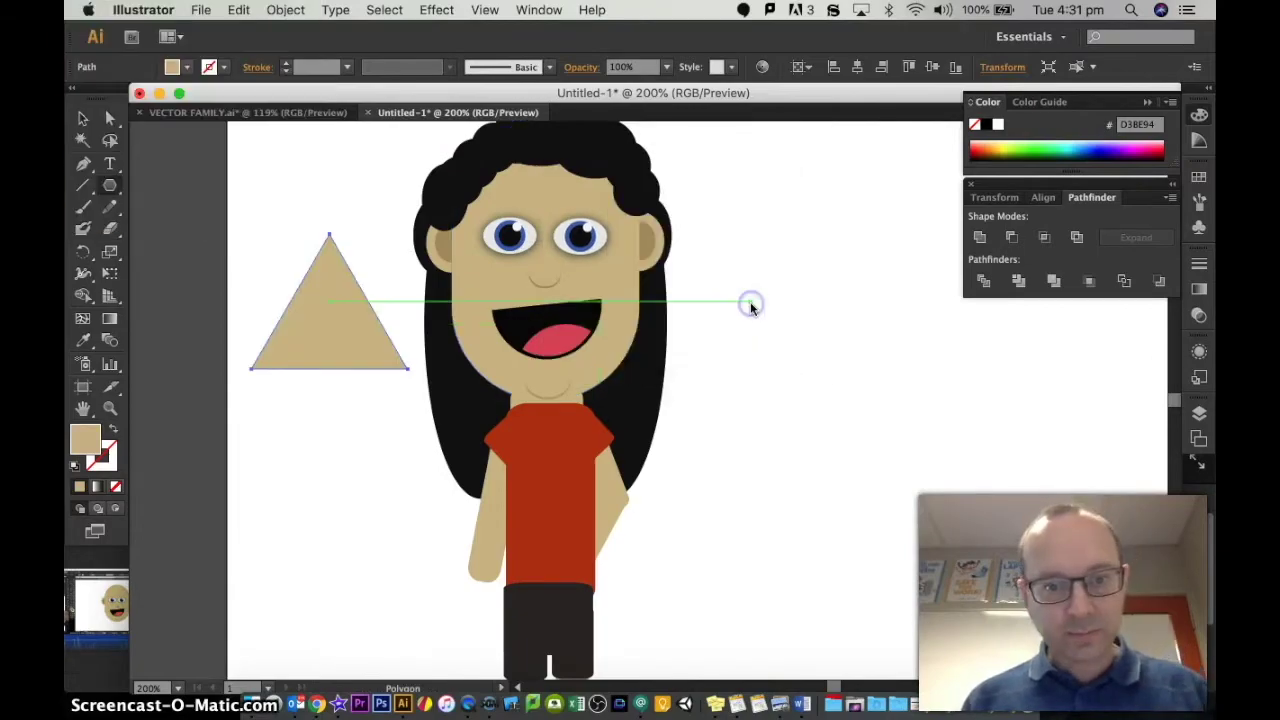
pyautogui.moveTo(330, 234); pyautogui.dragTo(323, 474)
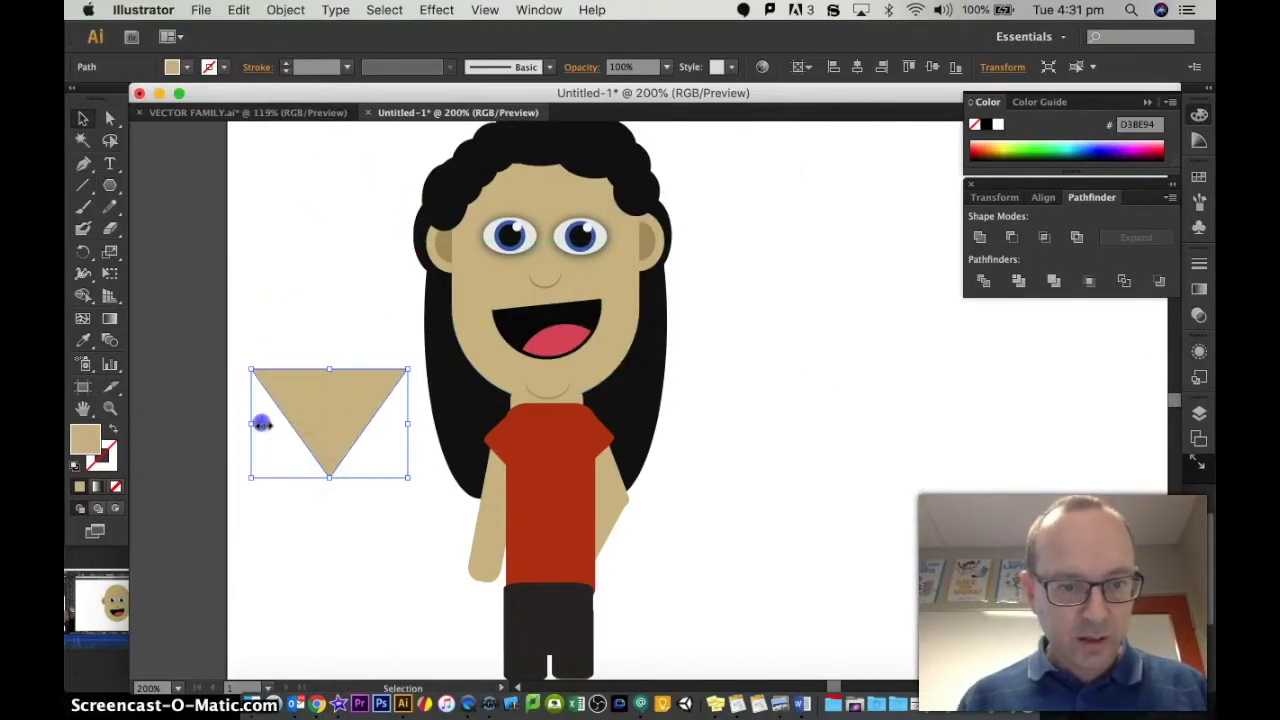
pyautogui.moveTo(250, 424); pyautogui.dragTo(348, 424)
pyautogui.moveTo(395, 420); pyautogui.dragTo(557, 420)
pyautogui.click(783, 486)
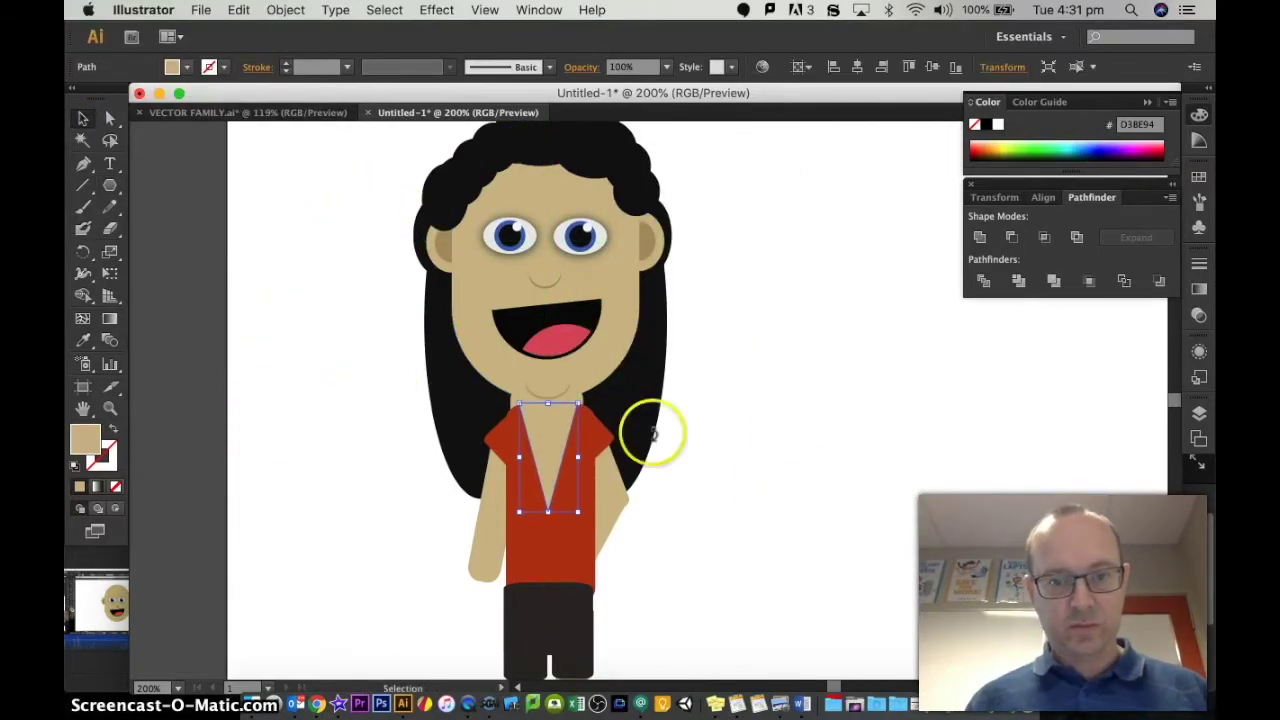
pyautogui.click(548, 505)
pyautogui.click(826, 429)
# Draw a dark rounded-rectangle shoe and copy it to the other foot
pyautogui.scroll(-3, 826, 429)
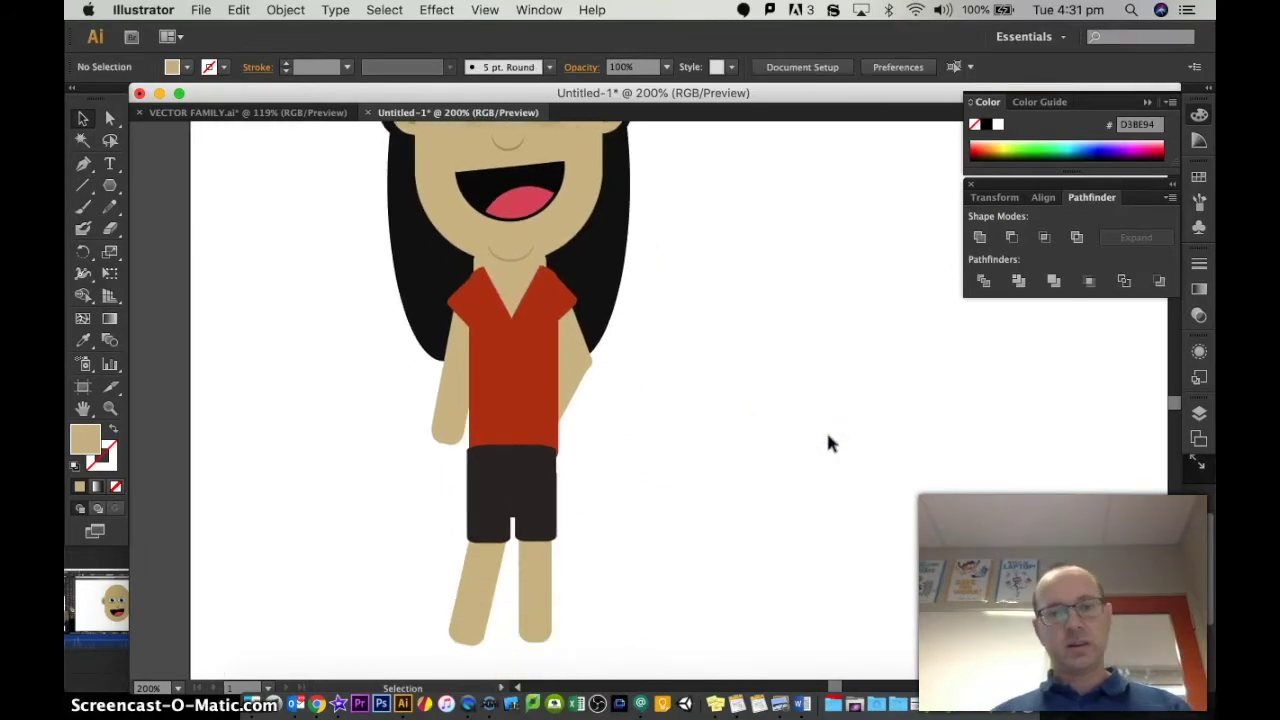
pyautogui.moveTo(110, 186); pyautogui.dragTo(155, 207)
pyautogui.moveTo(476, 642); pyautogui.dragTo(534, 626)
pyautogui.press('v')
pyautogui.click(457, 608)
pyautogui.press('super+0')
pyautogui.click(372, 360)
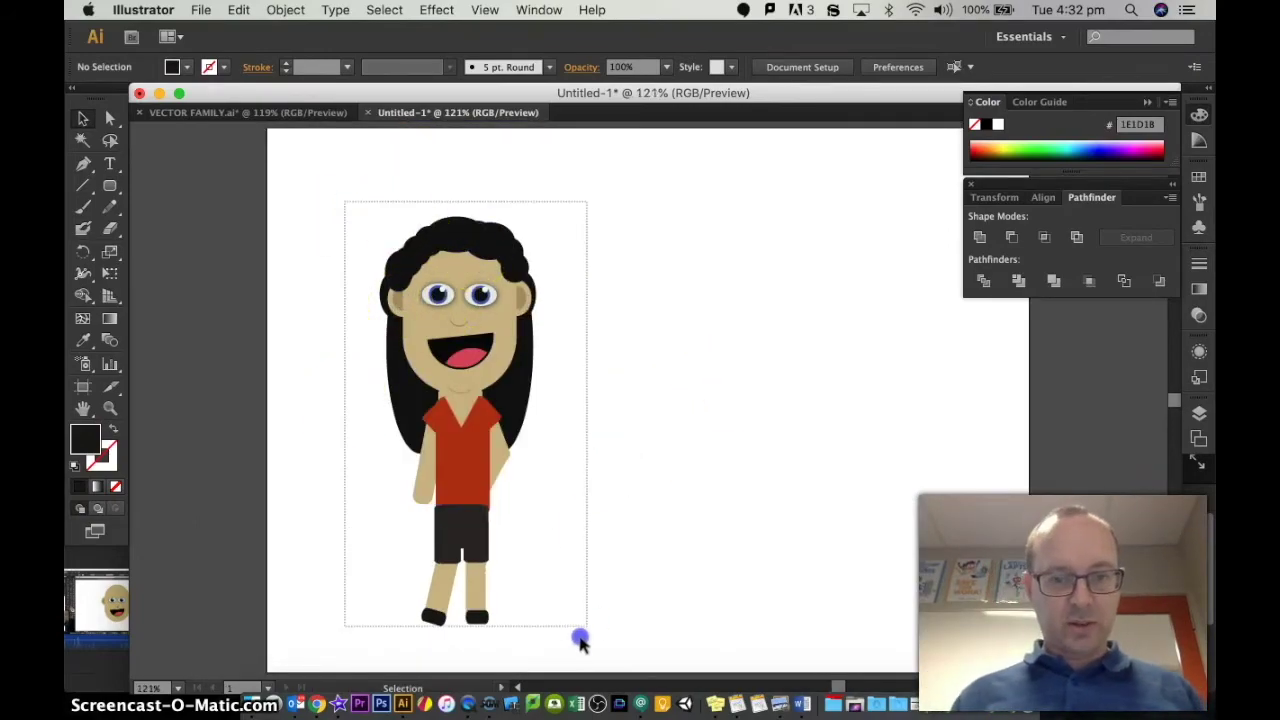
# Duplicate the whole girl figure to her right
pyautogui.moveTo(580, 641); pyautogui.dragTo(587, 630)
pyautogui.moveTo(466, 450)
pyautogui.keyDown('alt'); pyautogui.mouseDown()
pyautogui.moveTo(651, 440)
pyautogui.moveTo(606, 387)
pyautogui.moveTo(690, 334)
pyautogui.mouseUp(); pyautogui.keyUp('alt')
pyautogui.click(603, 440)
pyautogui.click(777, 366)
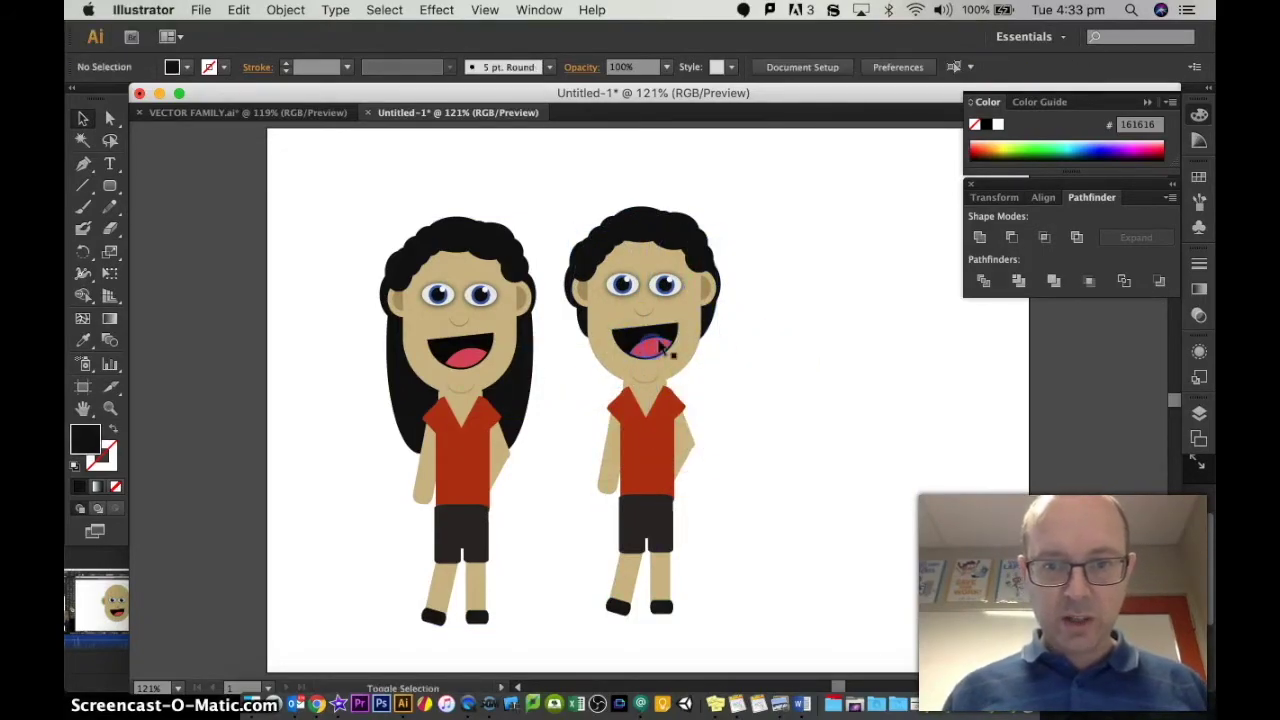
# Shrink the copy's mouth and reposition its neck piece
pyautogui.click(681, 316)
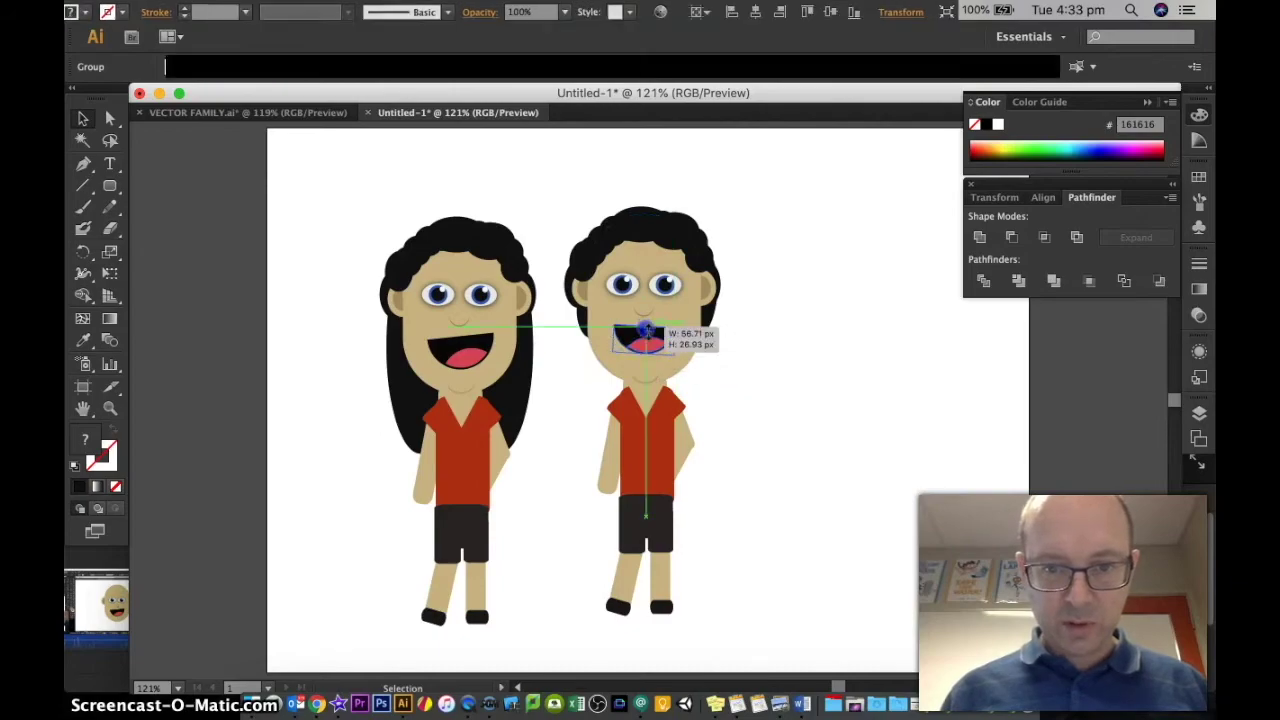
pyautogui.moveTo(646, 330); pyautogui.dragTo(646, 331)
pyautogui.moveTo(651, 377); pyautogui.dragTo(648, 392)
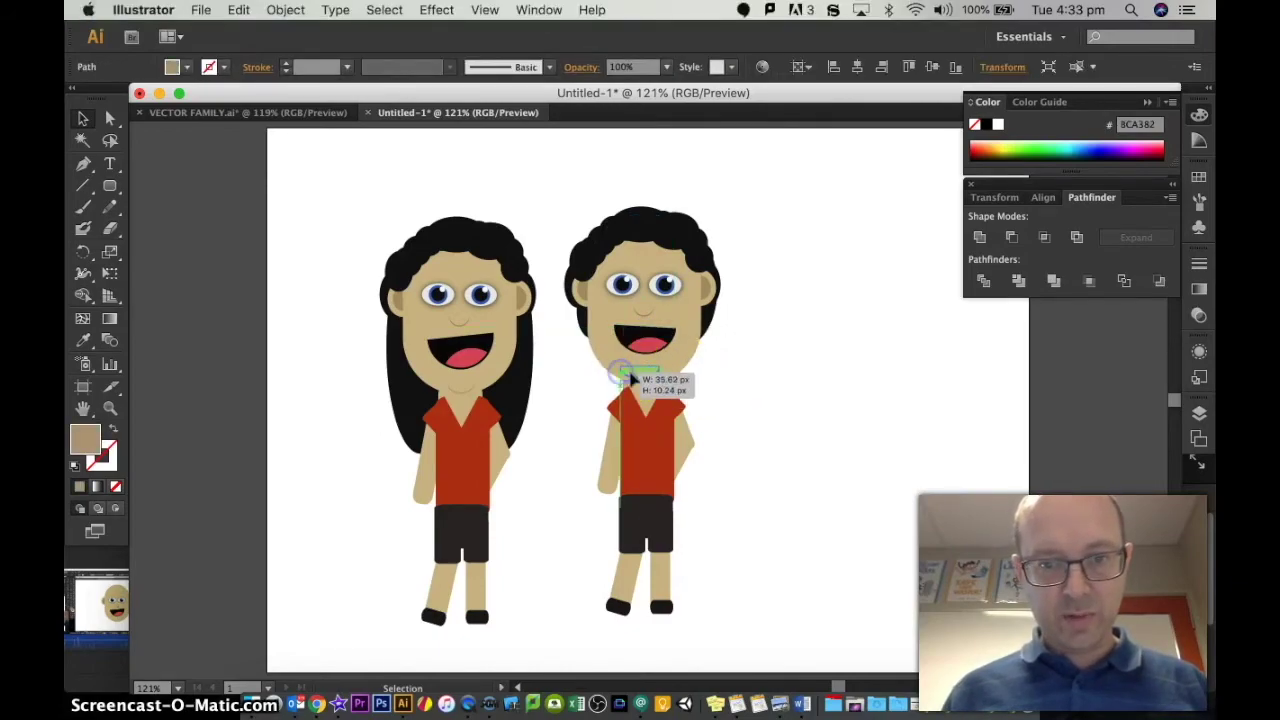
pyautogui.press('super+shift+a')
pyautogui.click(837, 366)
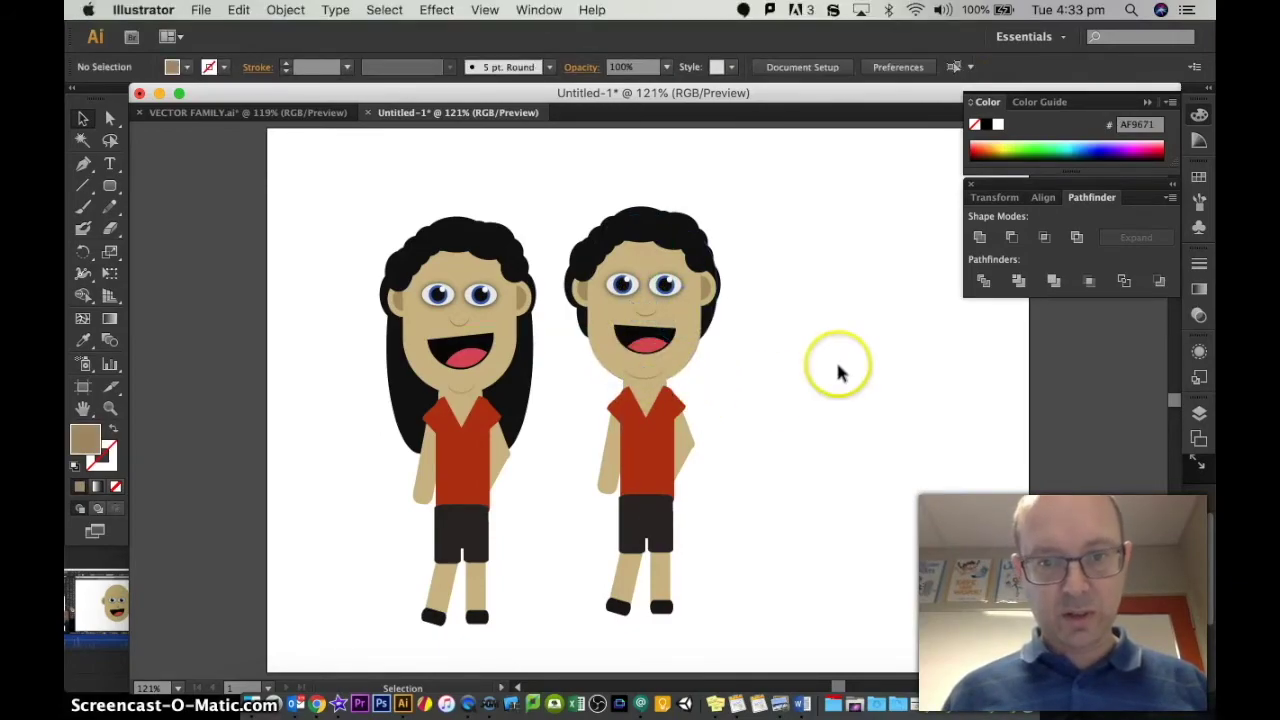
# Select the second figure's face piece and zoom in on his upper body
pyautogui.click(651, 316)
pyautogui.click(891, 320)
pyautogui.click(645, 318)
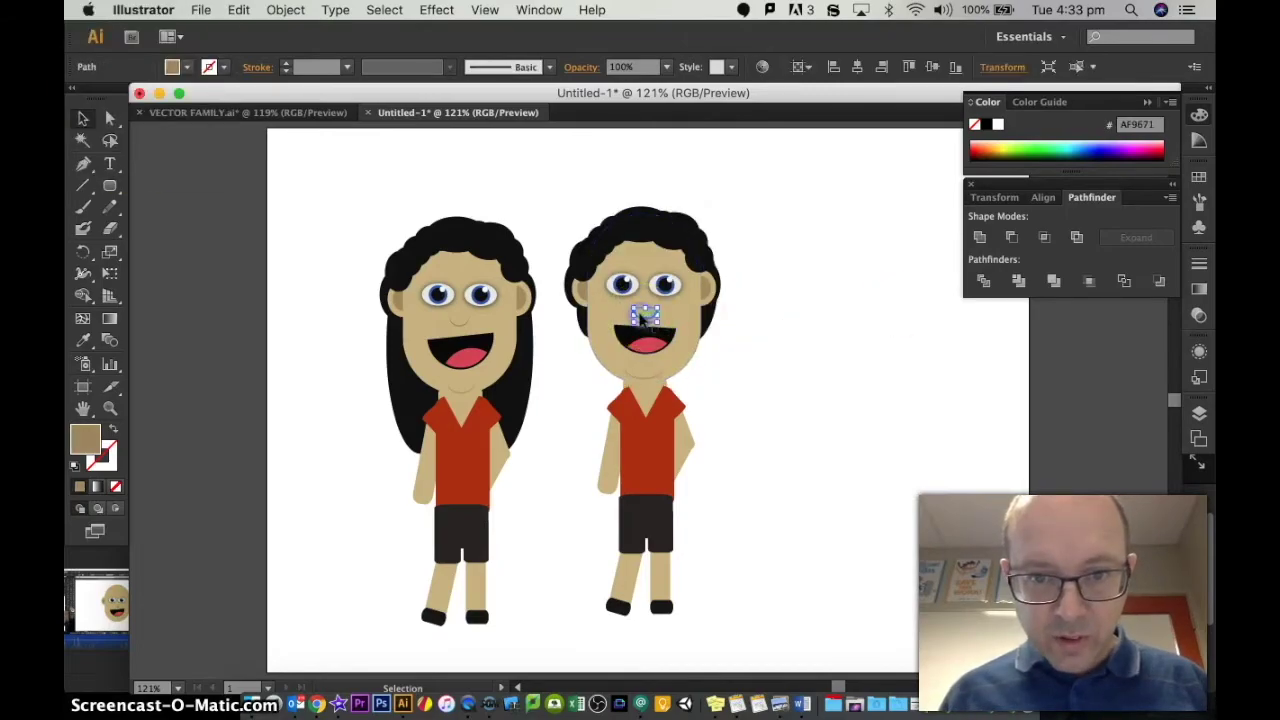
pyautogui.press('super+shift+a')
pyautogui.click(110, 408)
pyautogui.moveTo(600, 280); pyautogui.dragTo(680, 300)
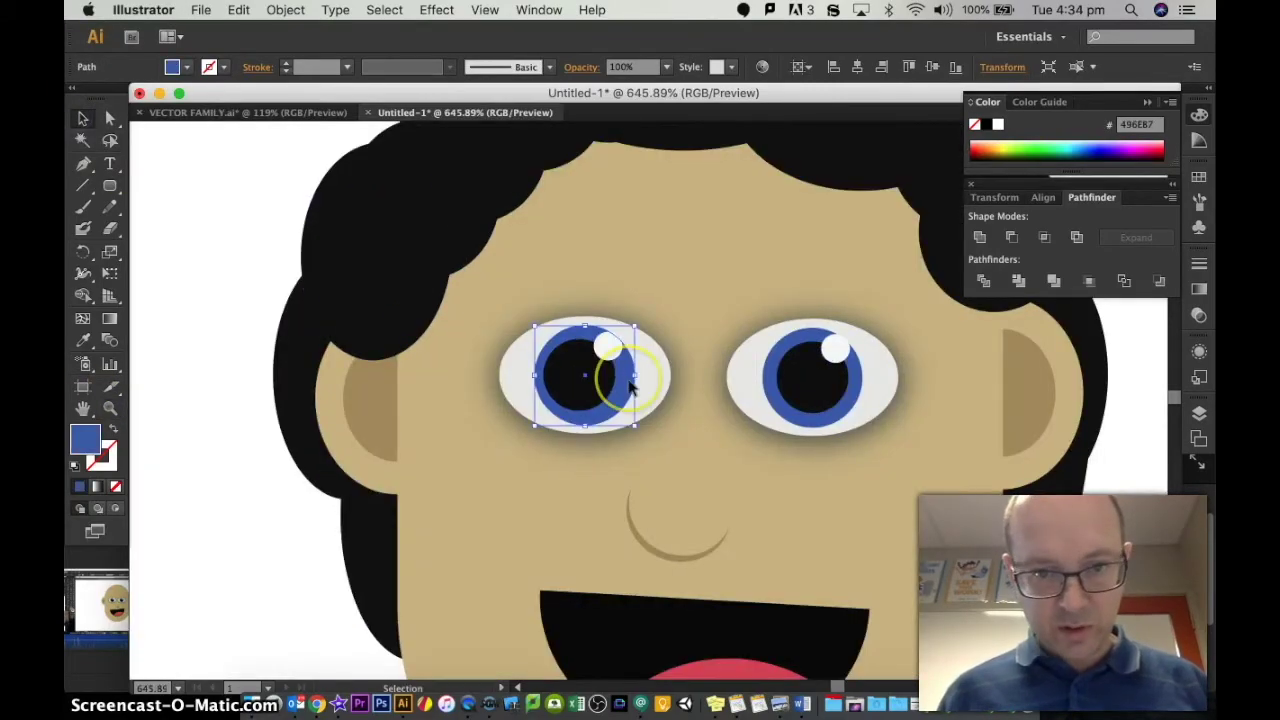
# Select the copy's whole shirt group and open its Fill colour to change it to green
pyautogui.click(773, 448)
pyautogui.click(946, 380)
pyautogui.click(731, 477)
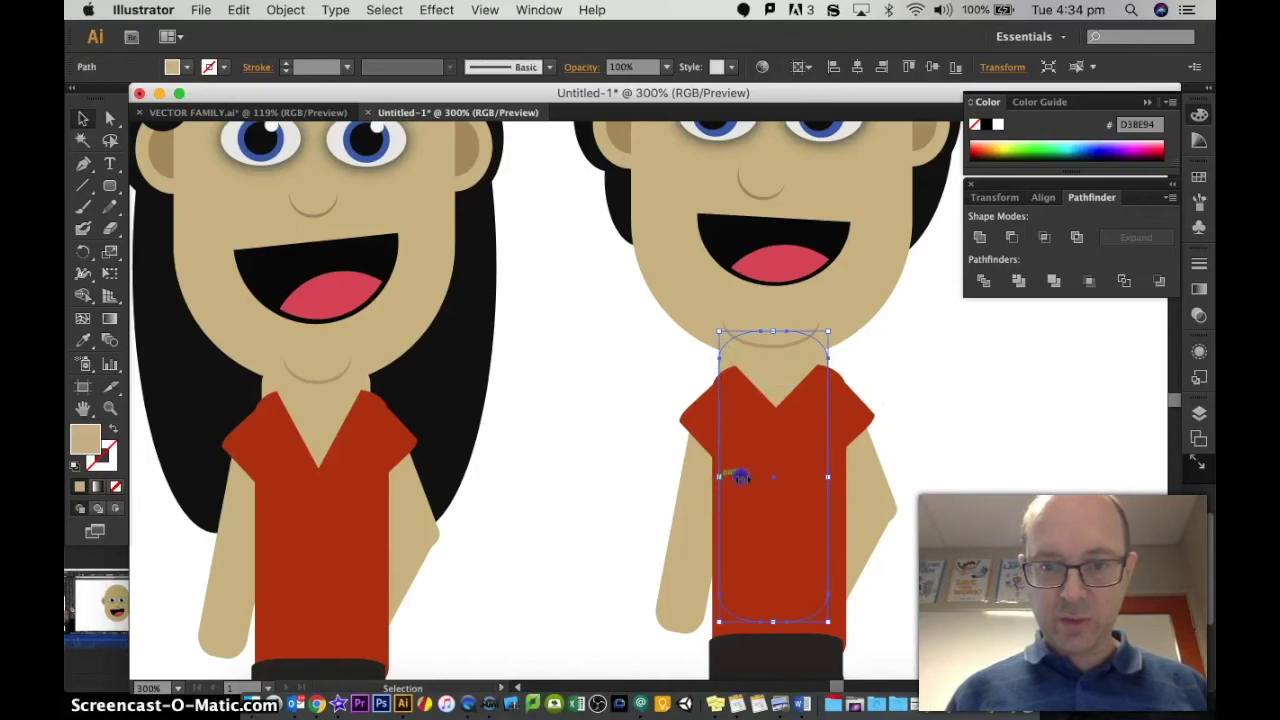
pyautogui.click(957, 508)
pyautogui.click(797, 489)
pyautogui.doubleClick(85, 440)
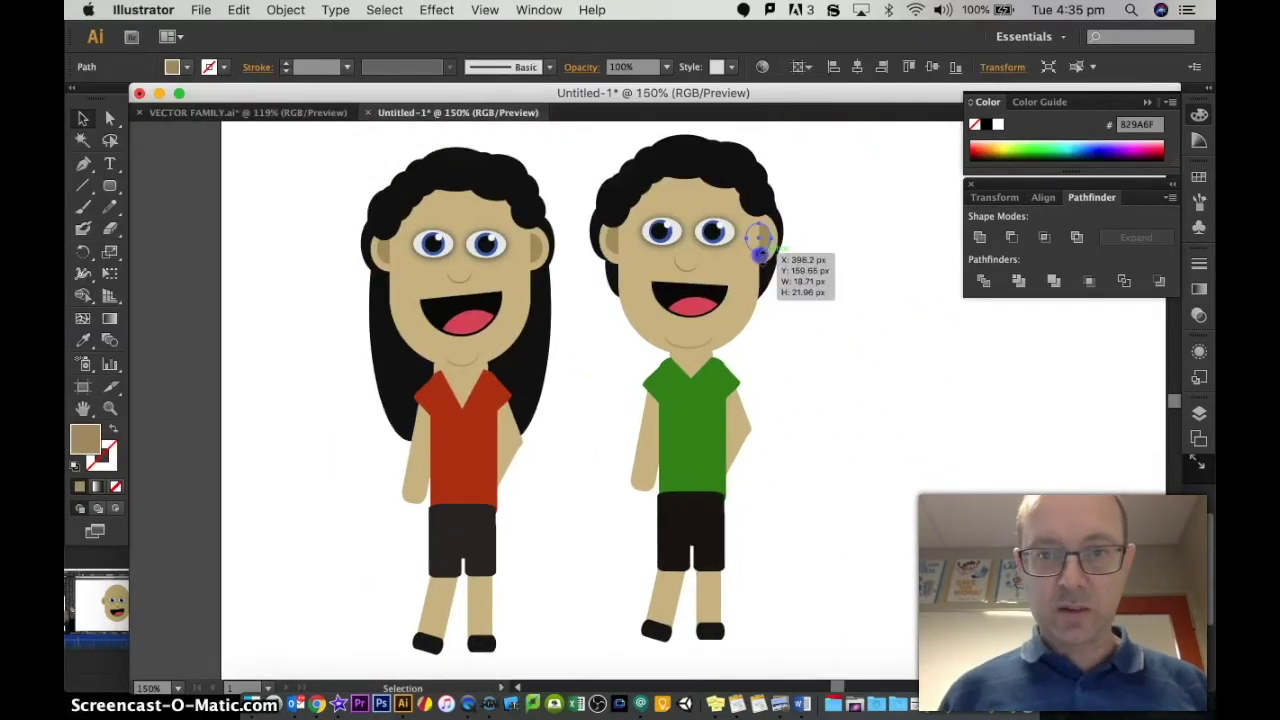